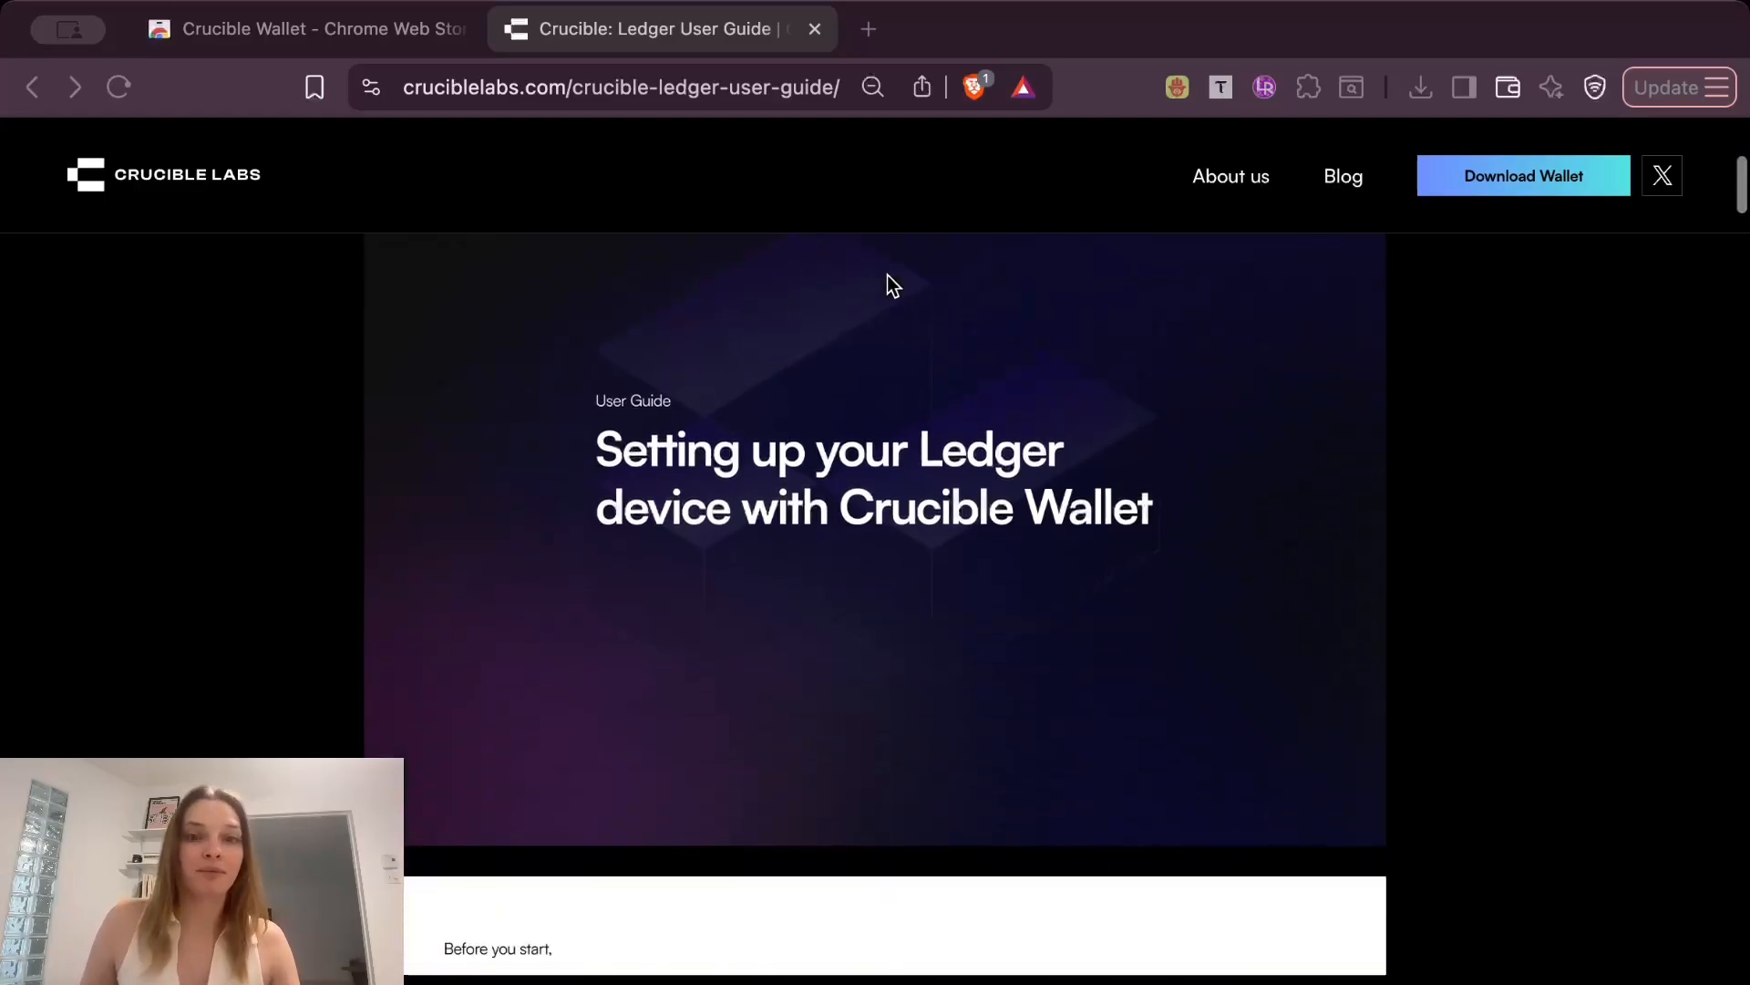
pyautogui.scroll(-2, 905, 374)
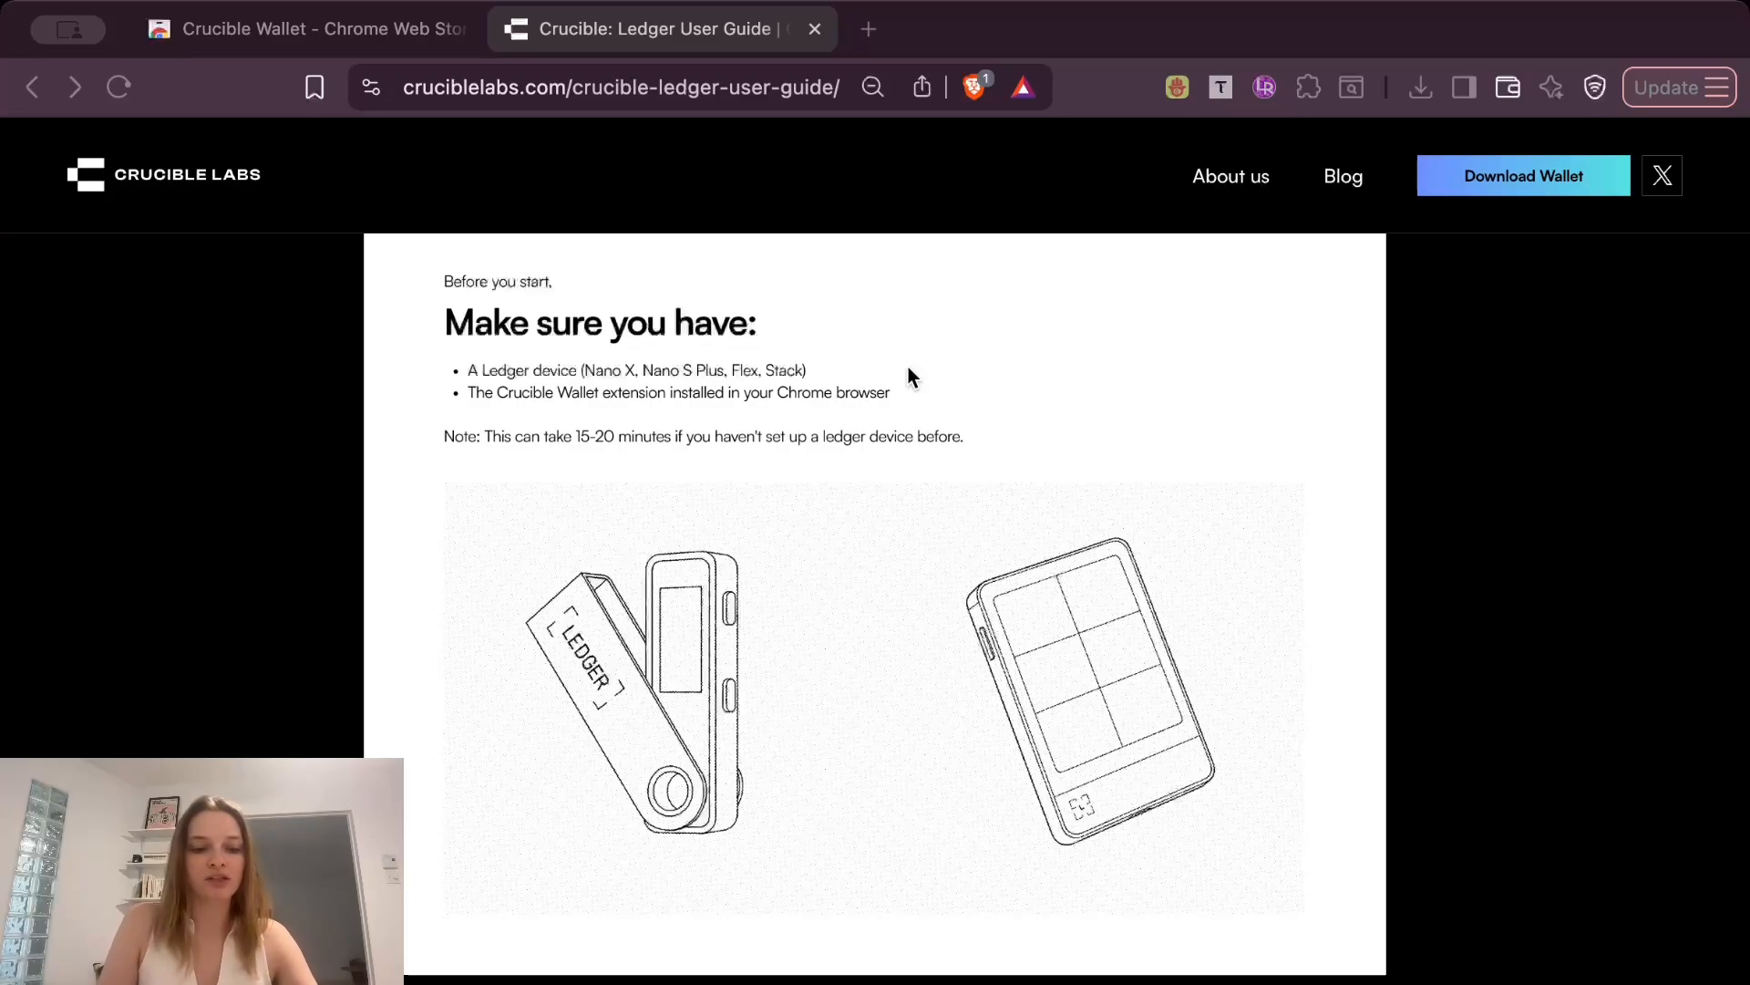
# Read through the Ledger setup guide from the prerequisites to section 6 on opening My Ledger in Ledger Live.
pyautogui.scroll(-7, 903, 407)
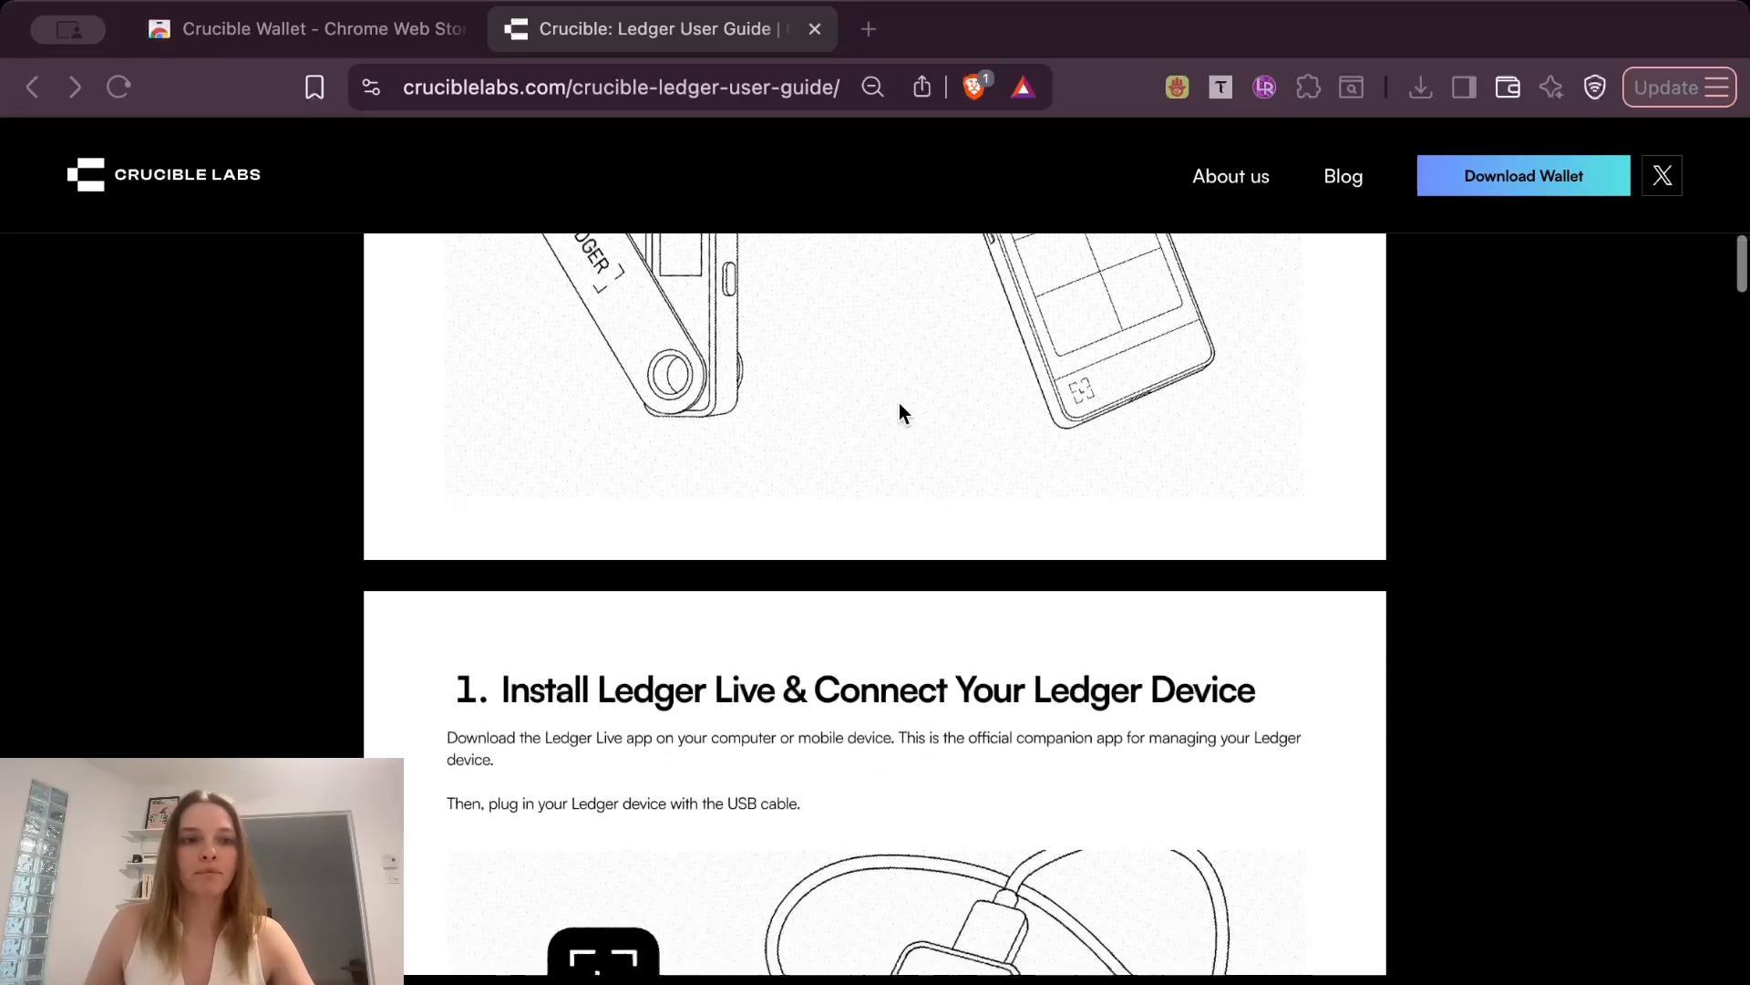
pyautogui.scroll(-3, 899, 407)
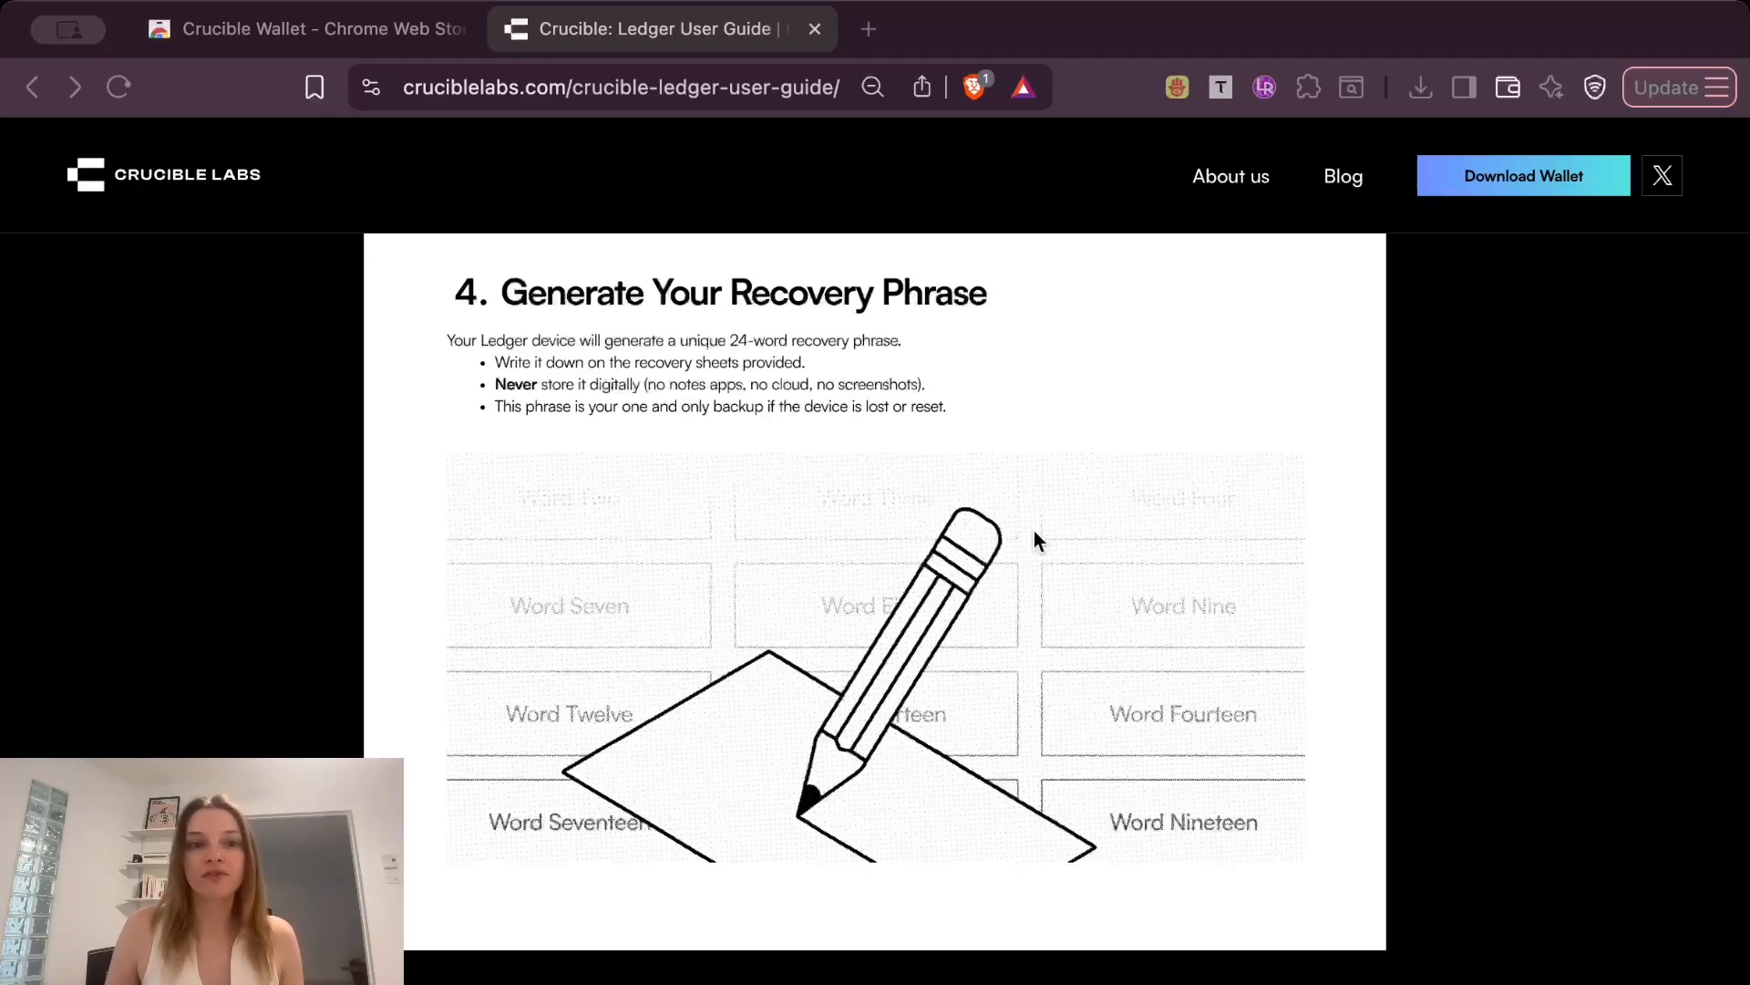
pyautogui.scroll(-3, 1035, 538)
pyautogui.scroll(-7, 1035, 536)
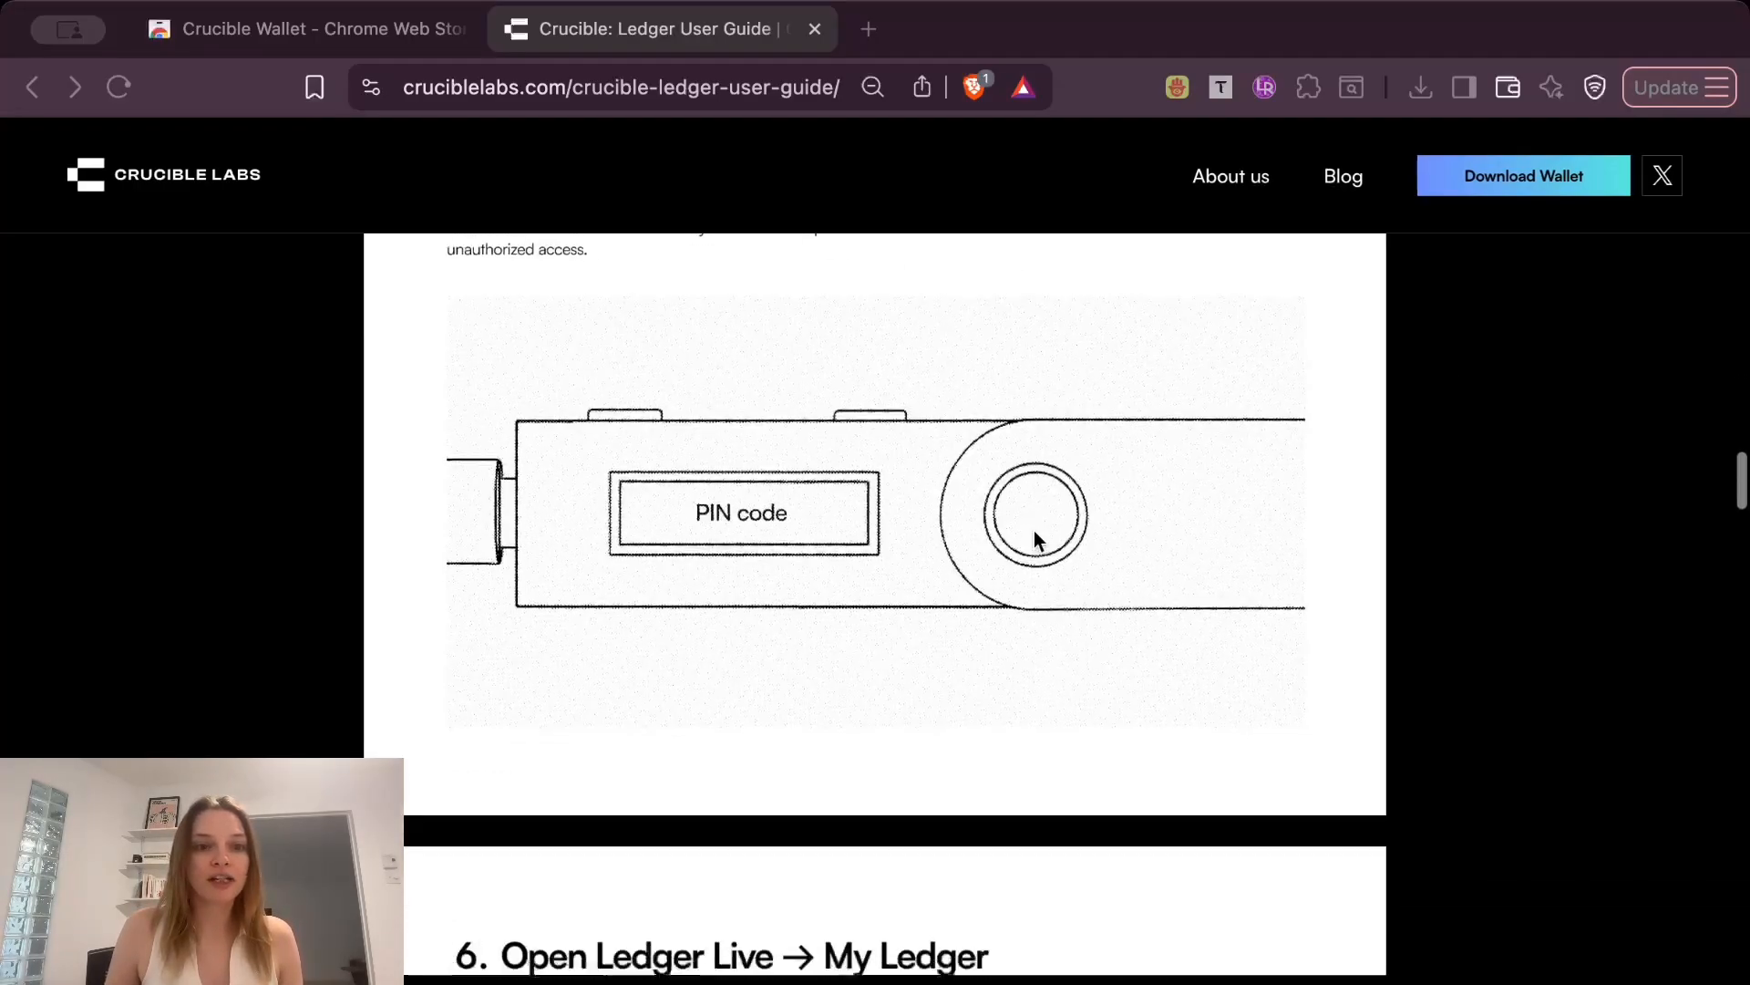
pyautogui.scroll(2, 1036, 537)
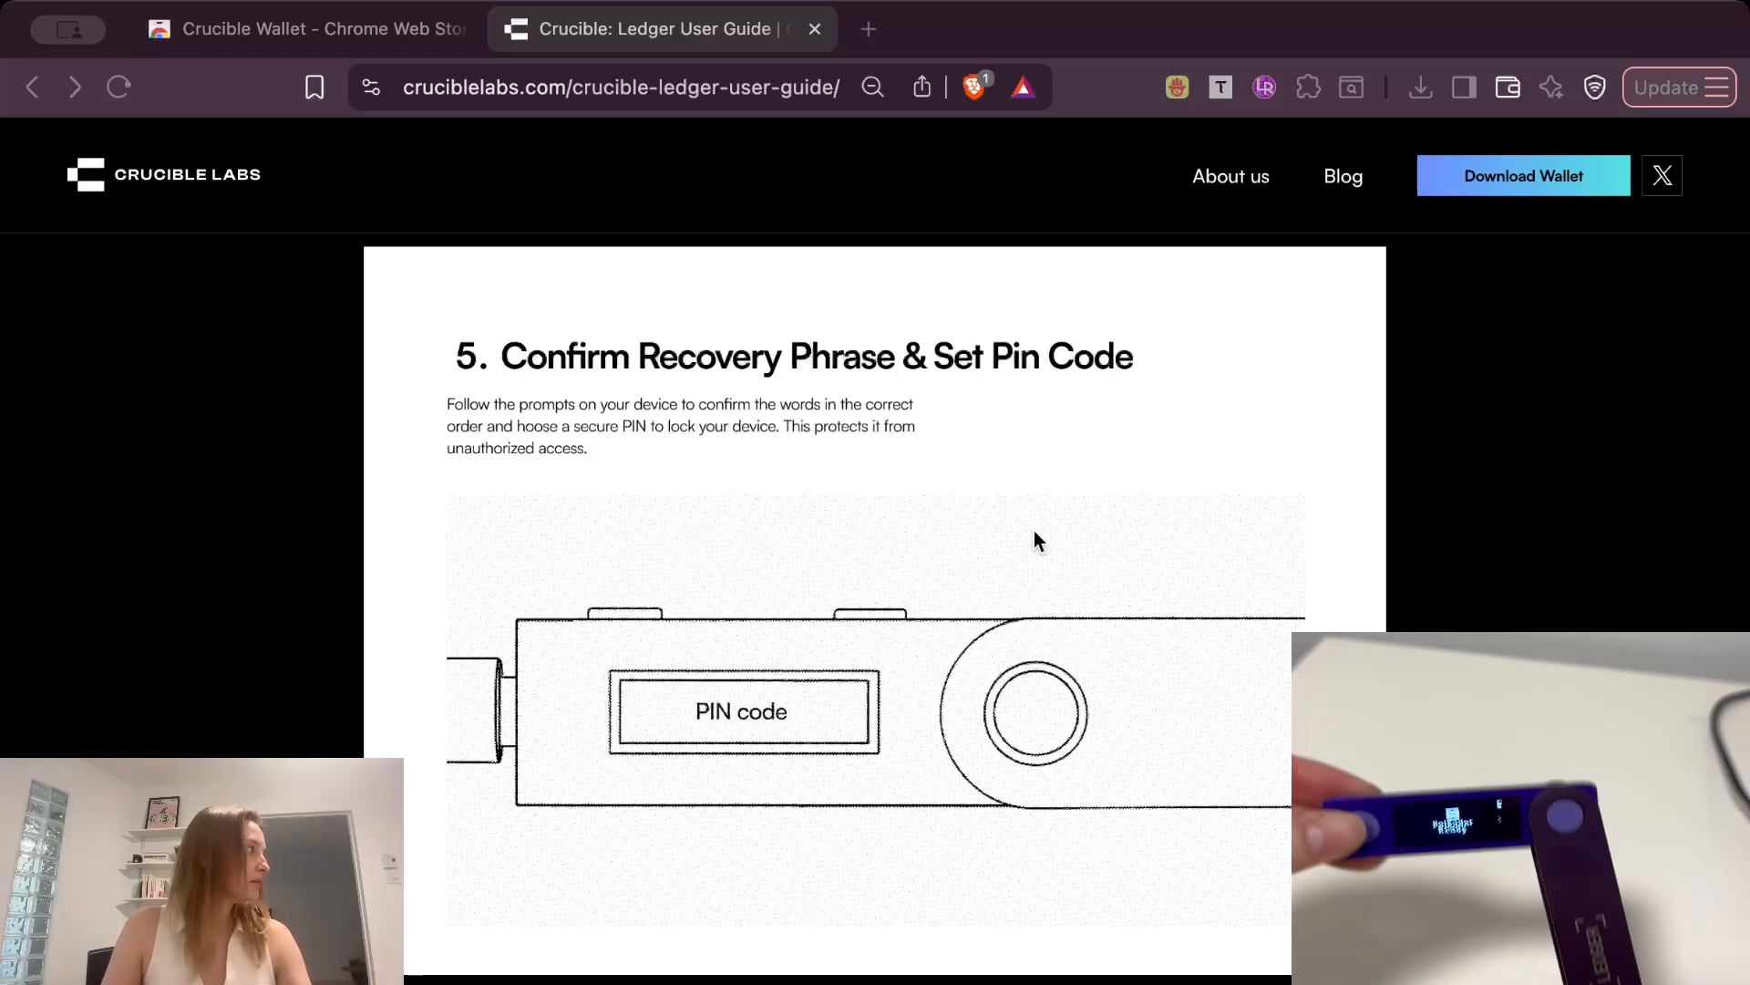
pyautogui.scroll(-10, 1309, 557)
pyautogui.scroll(-1, 1310, 549)
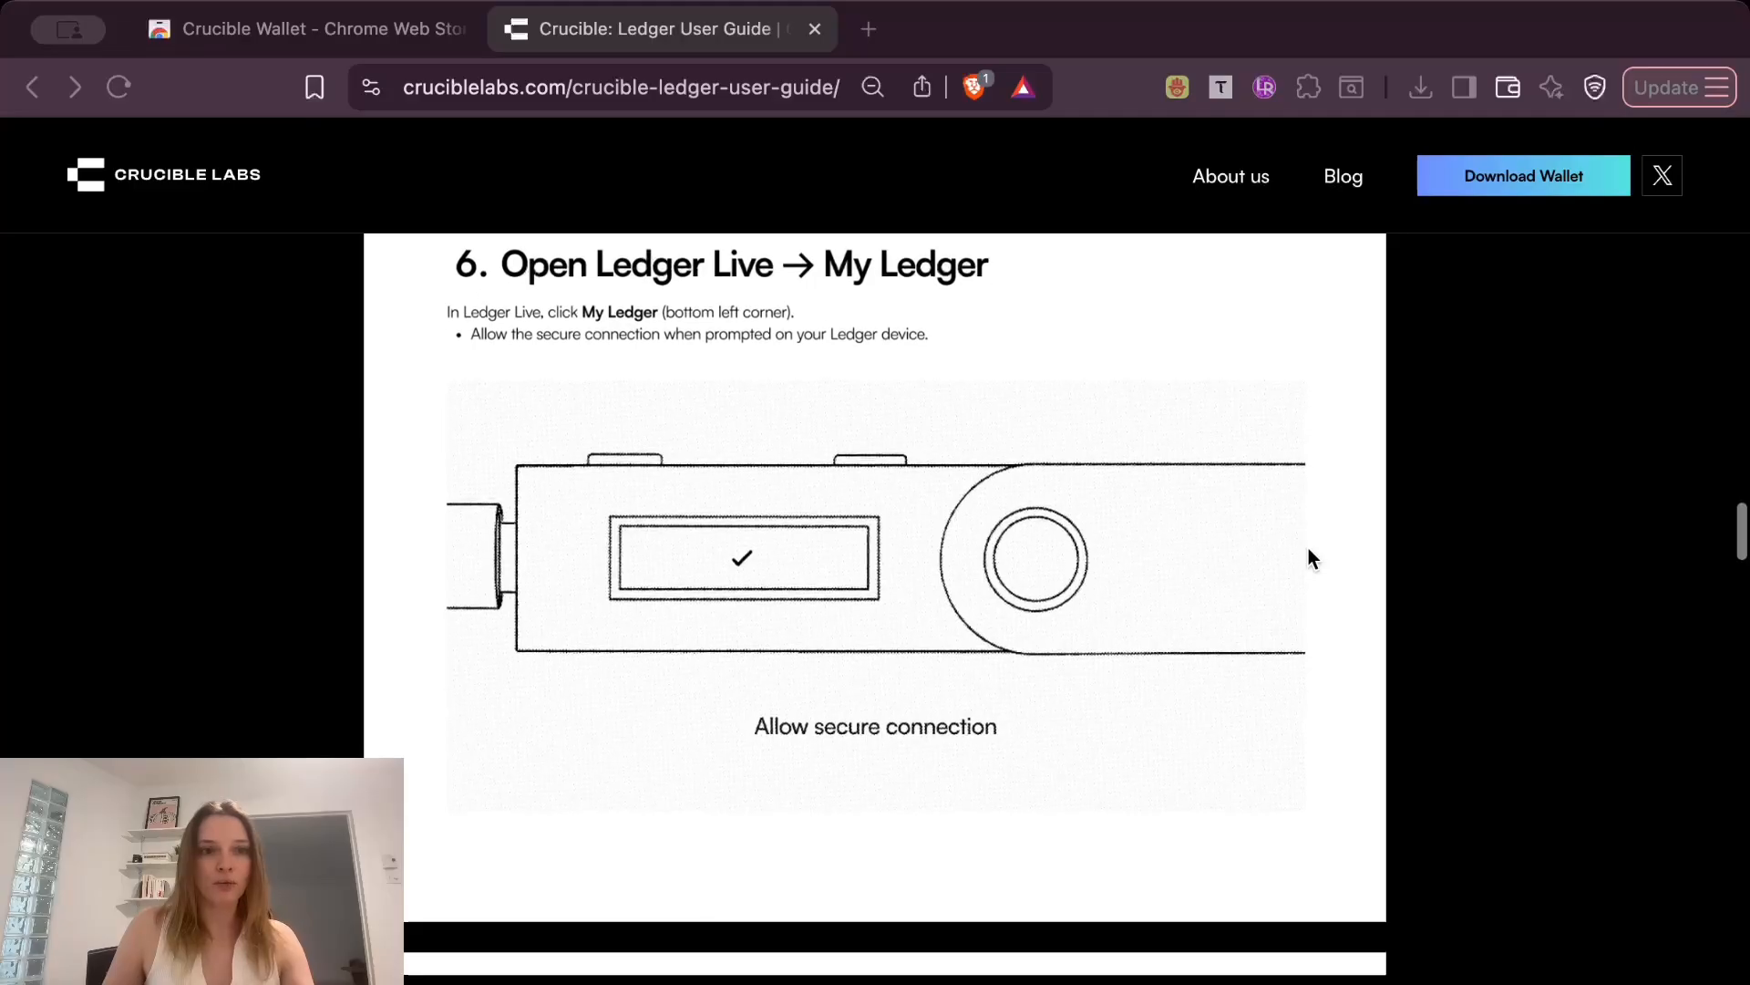
pyautogui.scroll(1, 1310, 549)
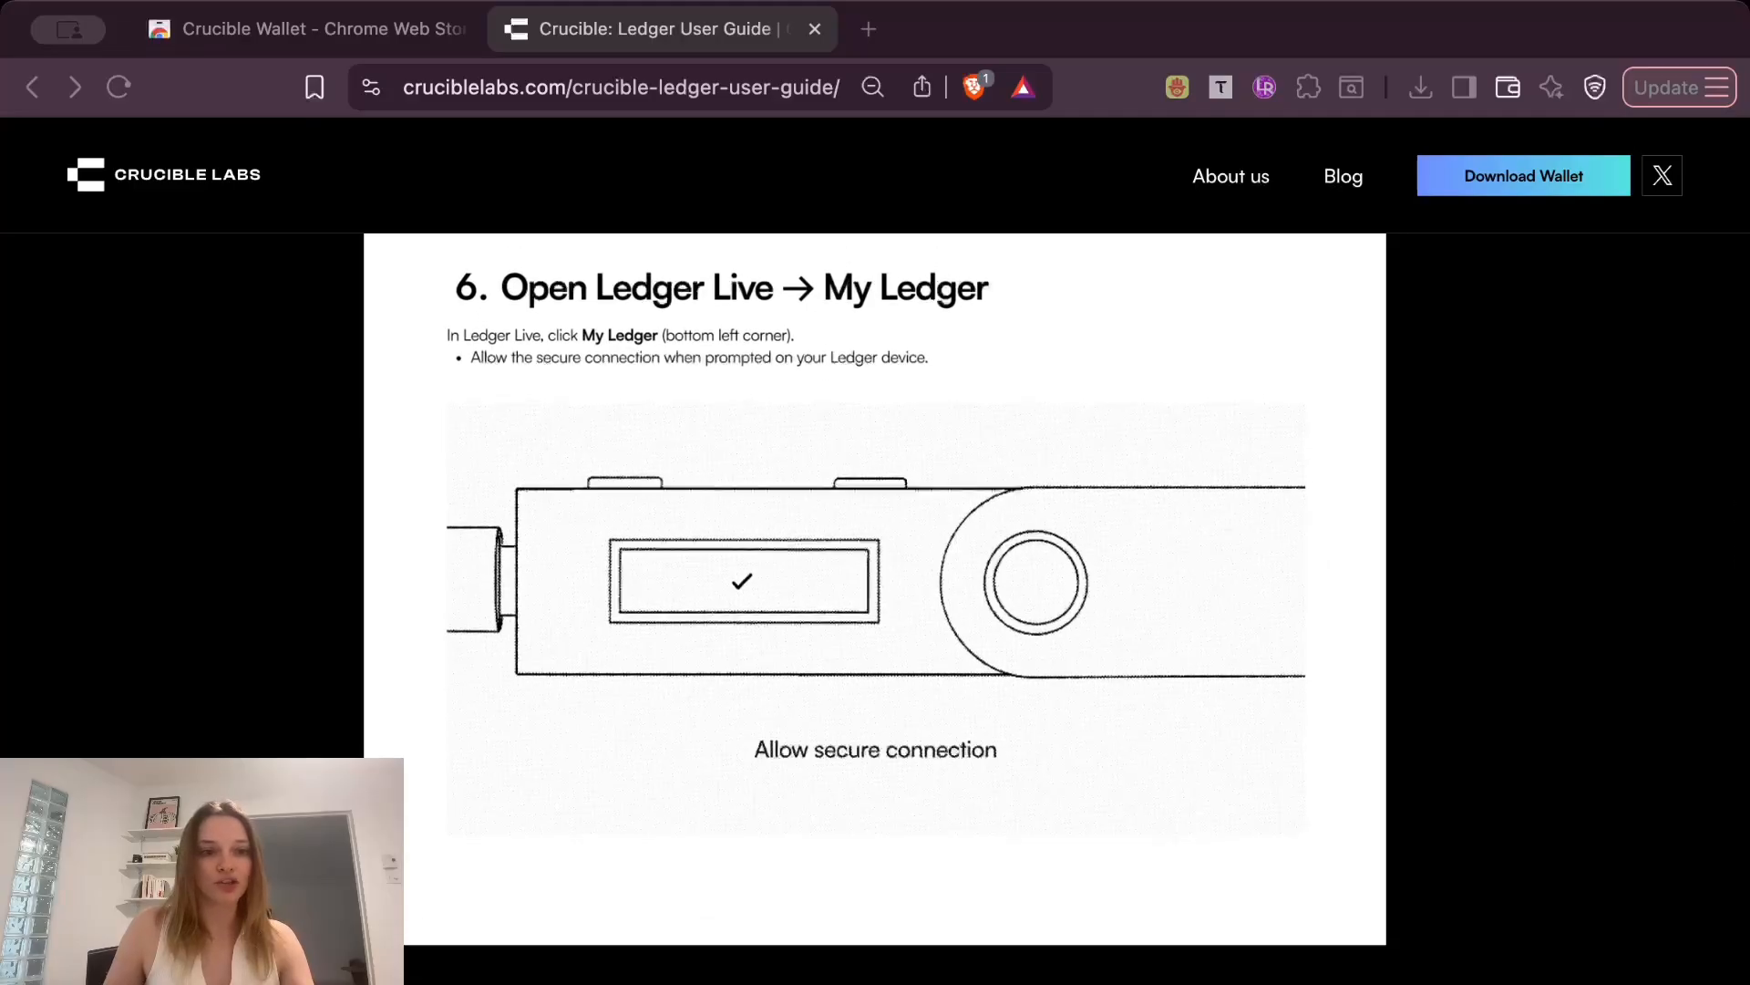
# Switch to Ledger Live, find the Polkadot (DOT) app in the My Ledger catalog and install it, then show the installed apps.
pyautogui.press('super+Tab')
pyautogui.click(494, 677)
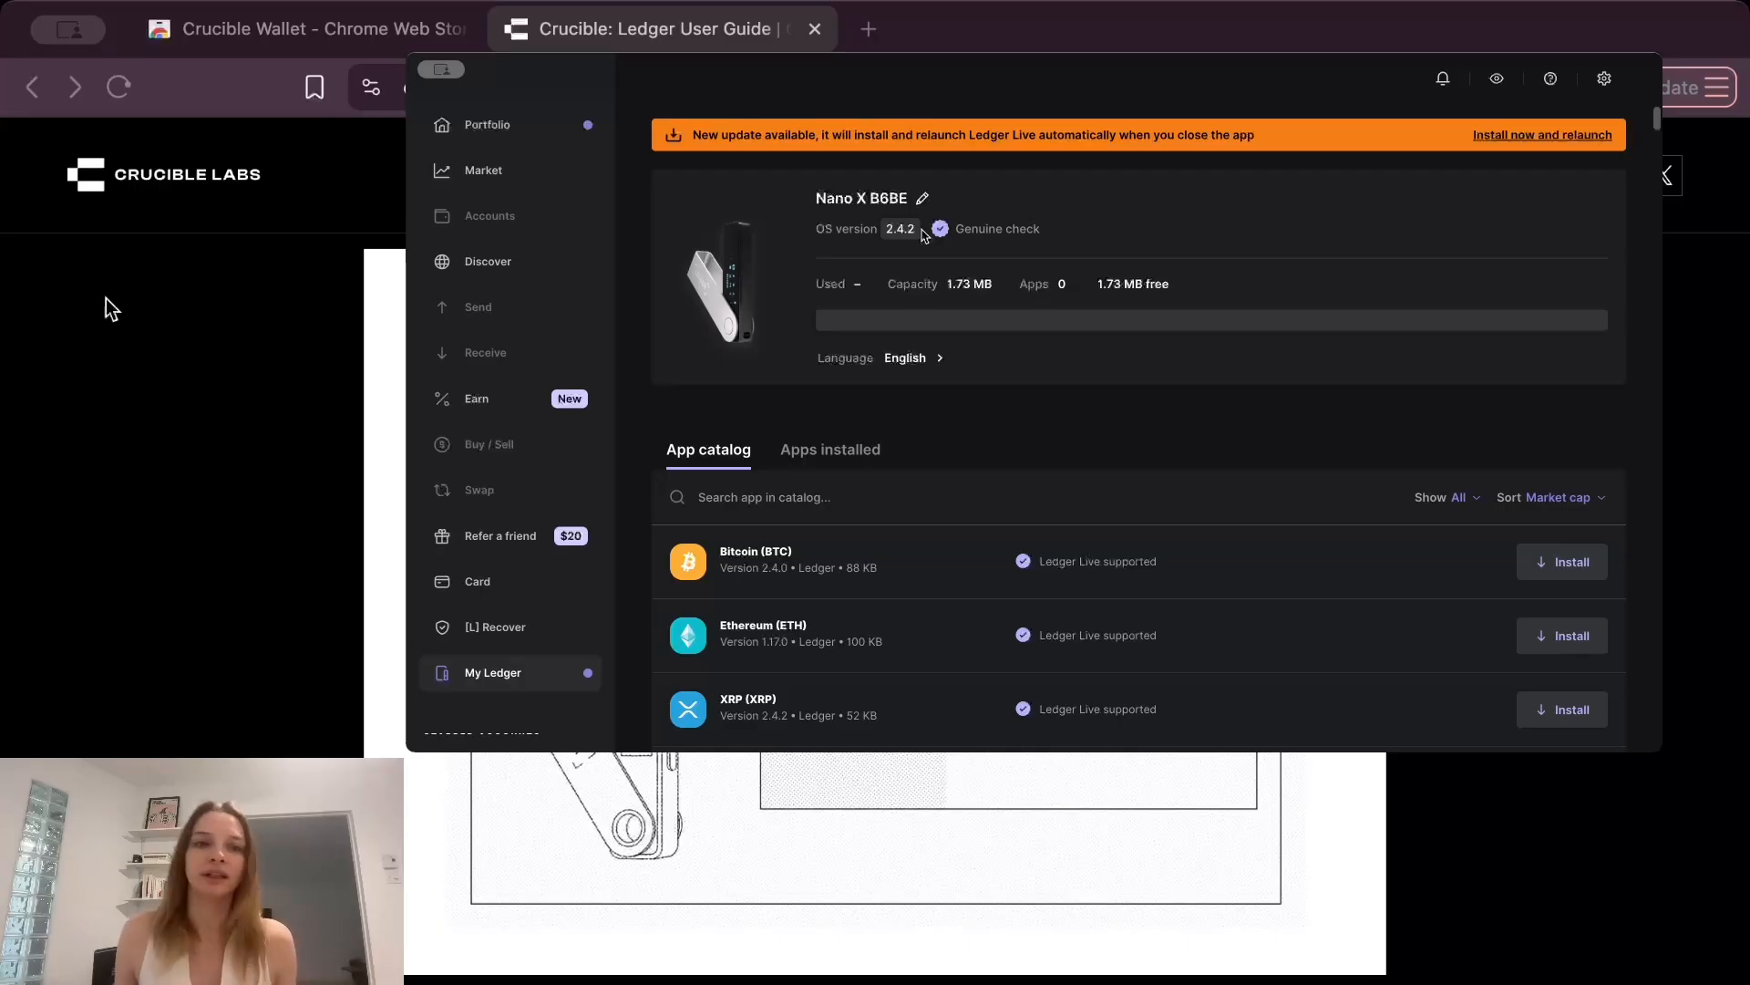
pyautogui.click(784, 493)
pyautogui.write('polka')
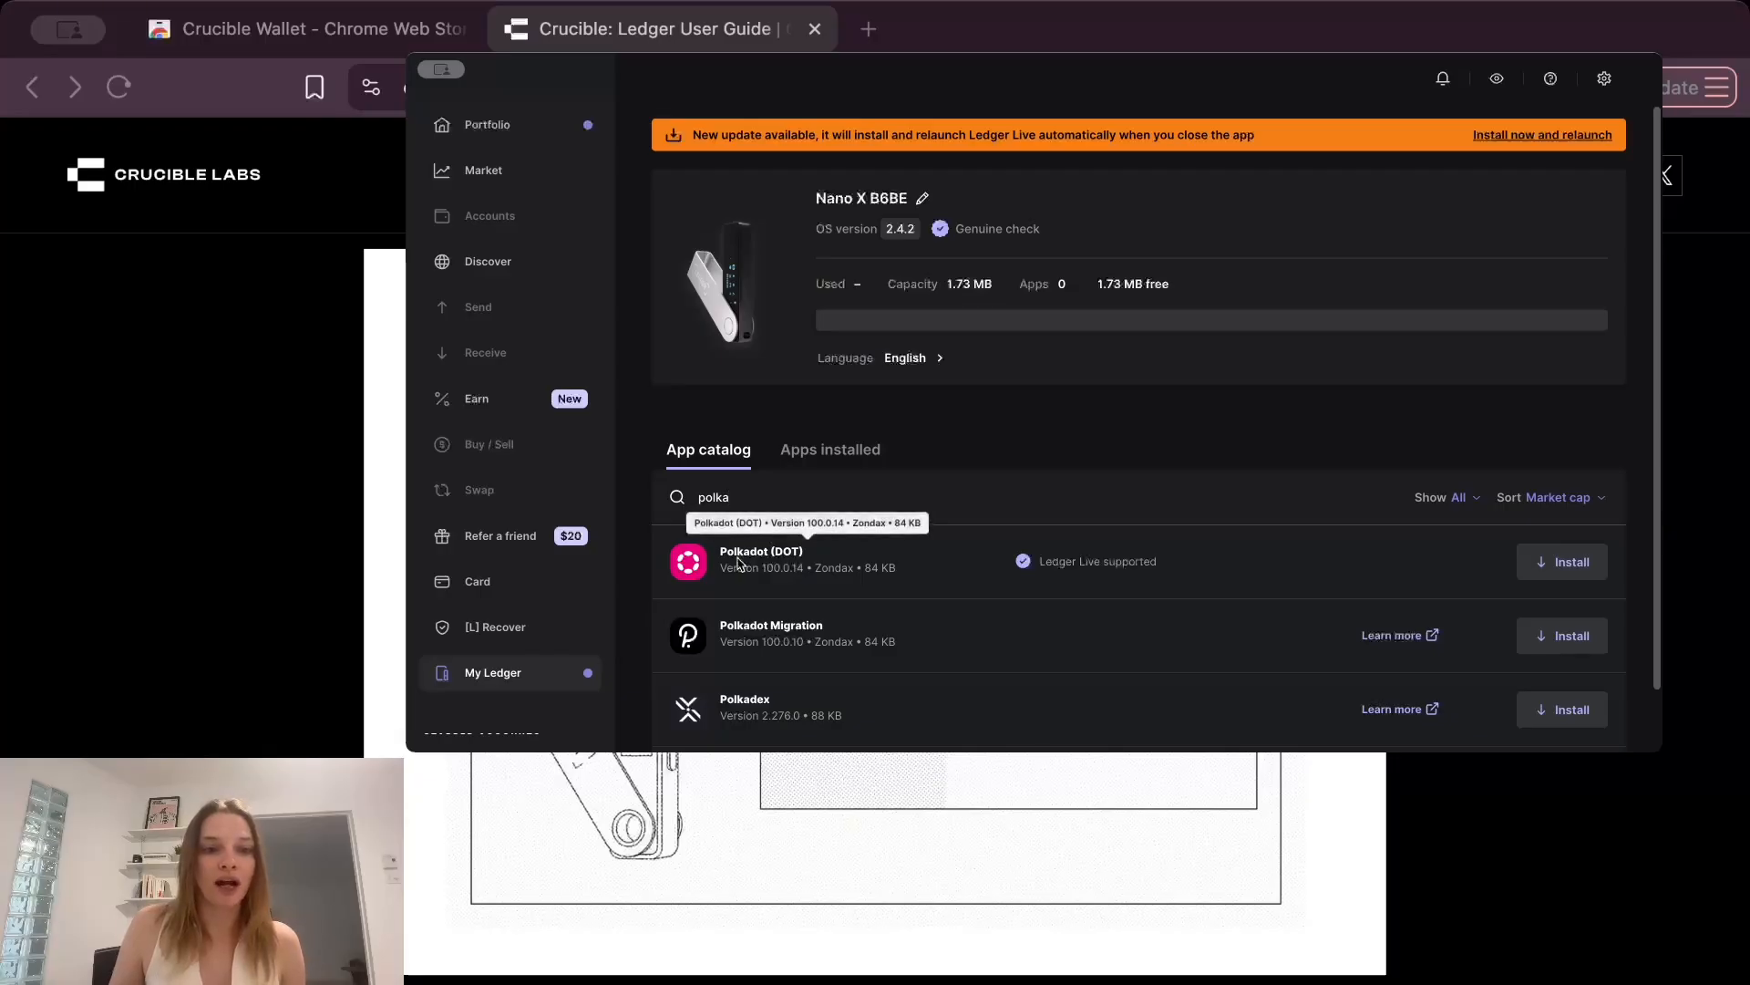
pyautogui.click(1560, 563)
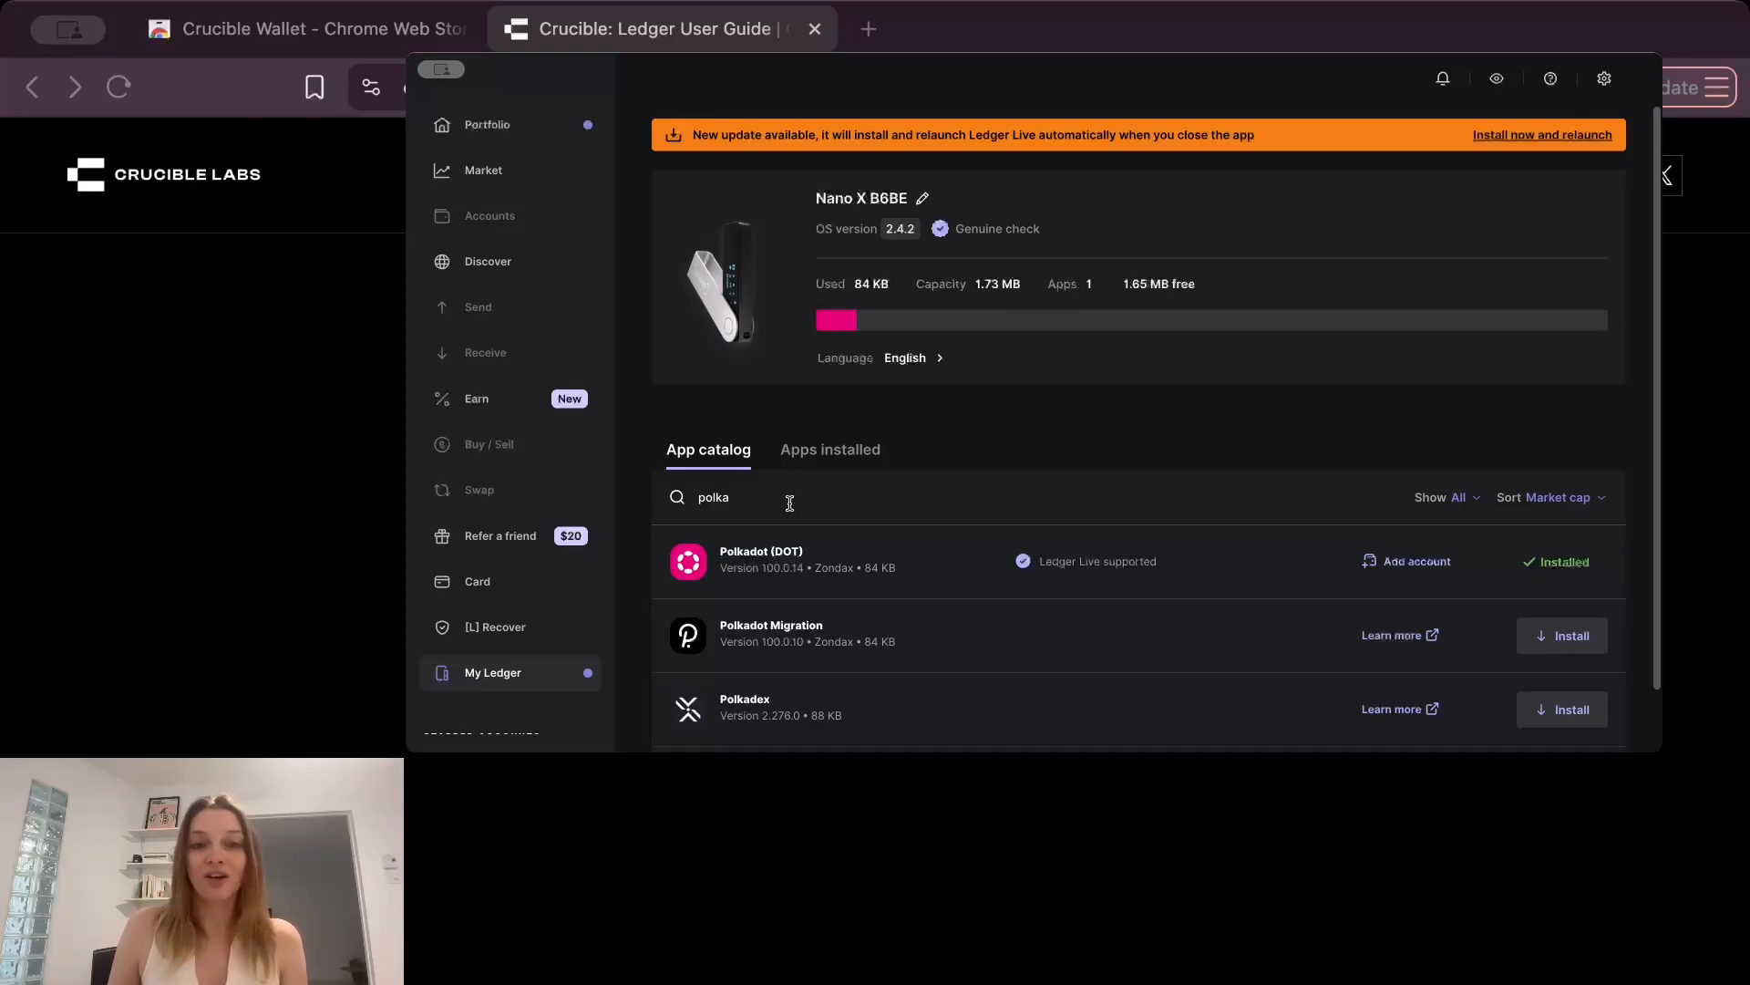
pyautogui.click(839, 449)
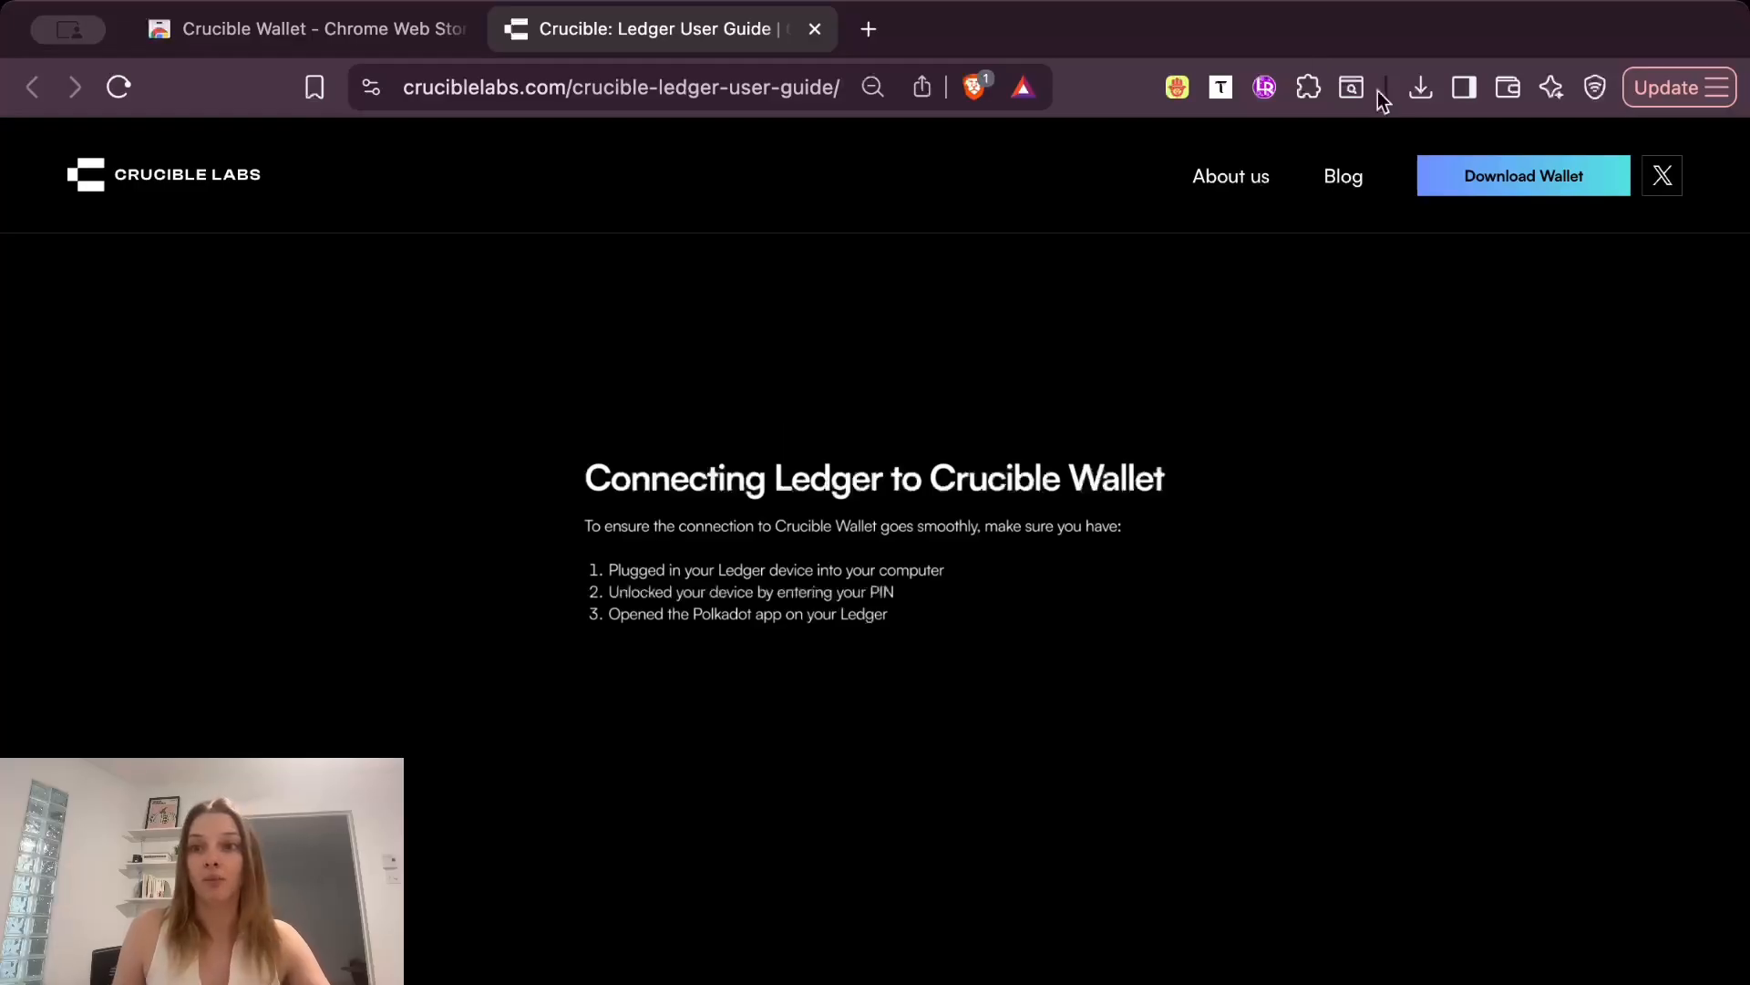
# Pin the Crucible Wallet browser extension, open it and start importing an existing wallet through a Ledger connection.
pyautogui.click(1311, 87)
pyautogui.click(1204, 741)
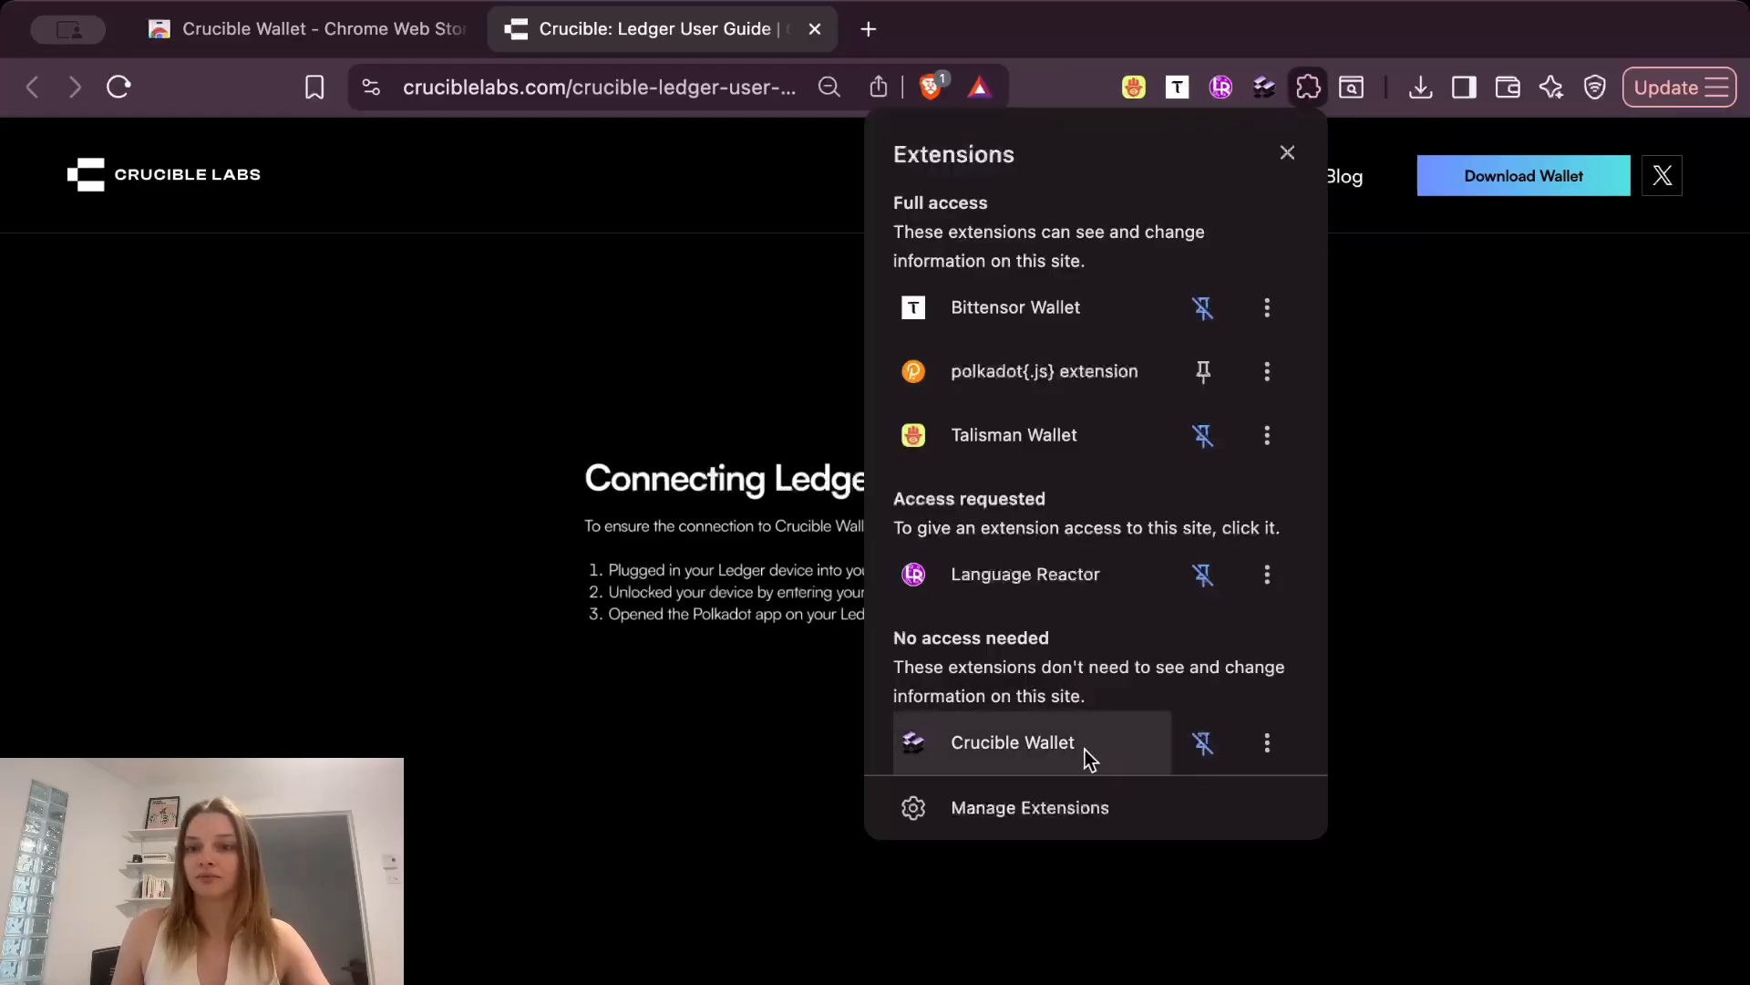
pyautogui.click(1085, 750)
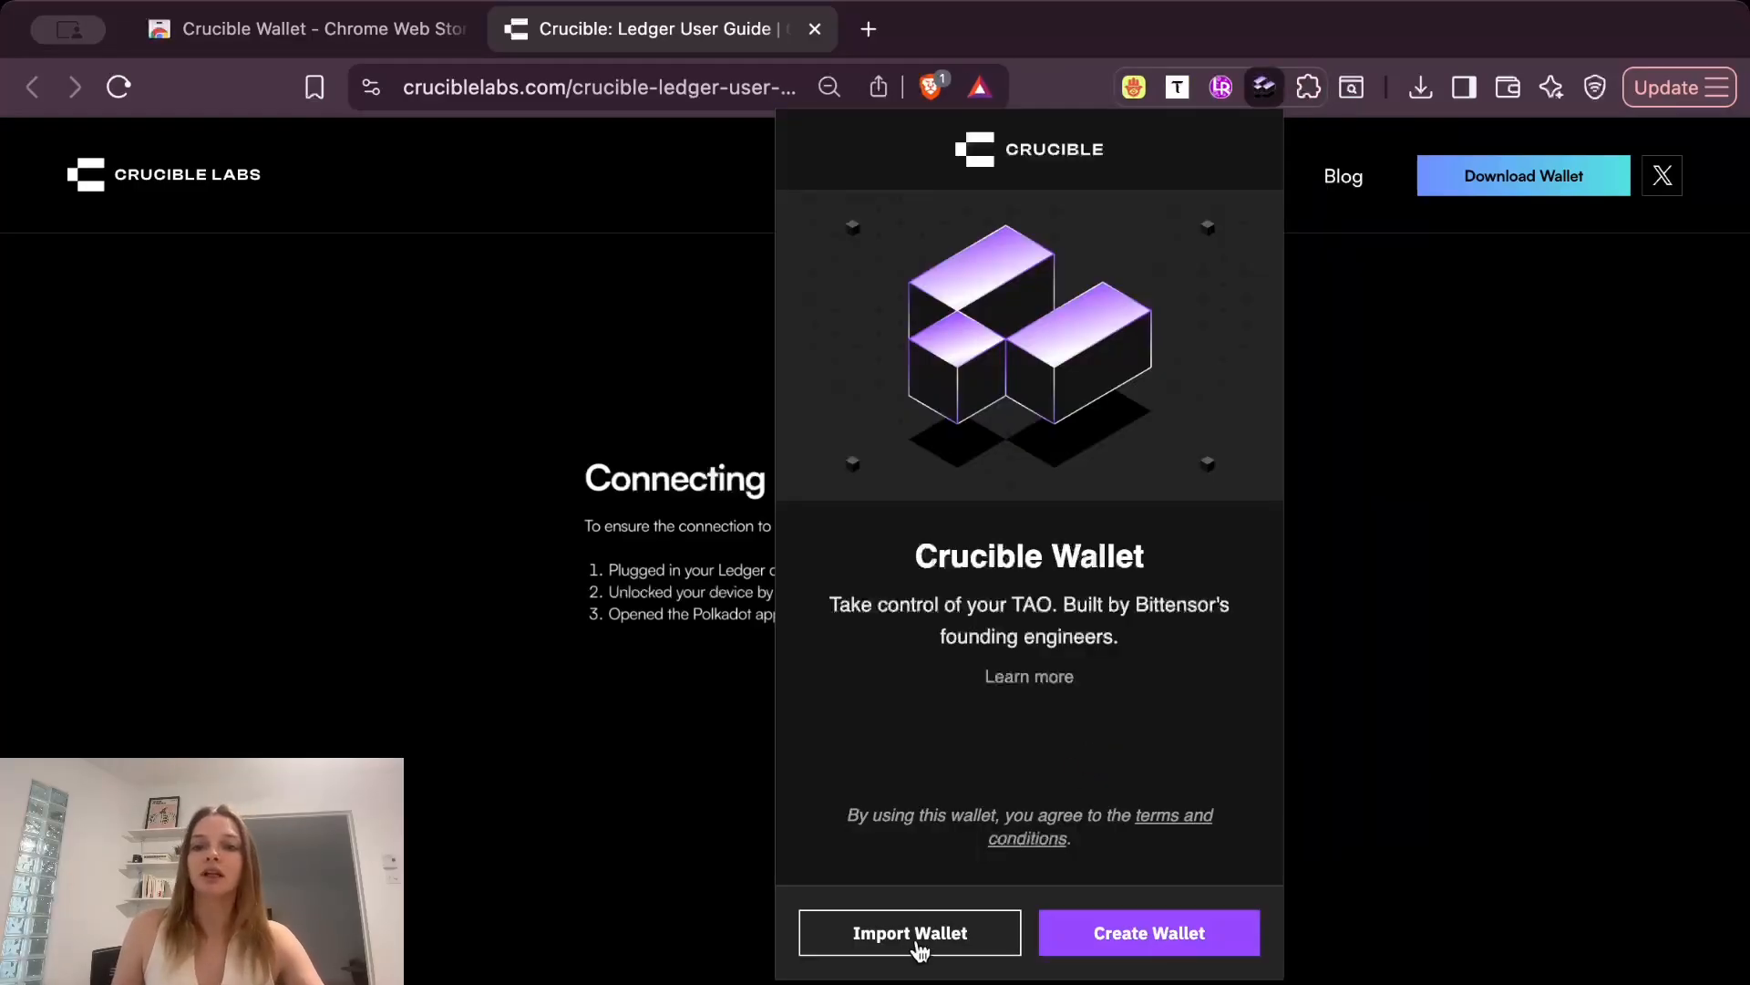
pyautogui.click(916, 946)
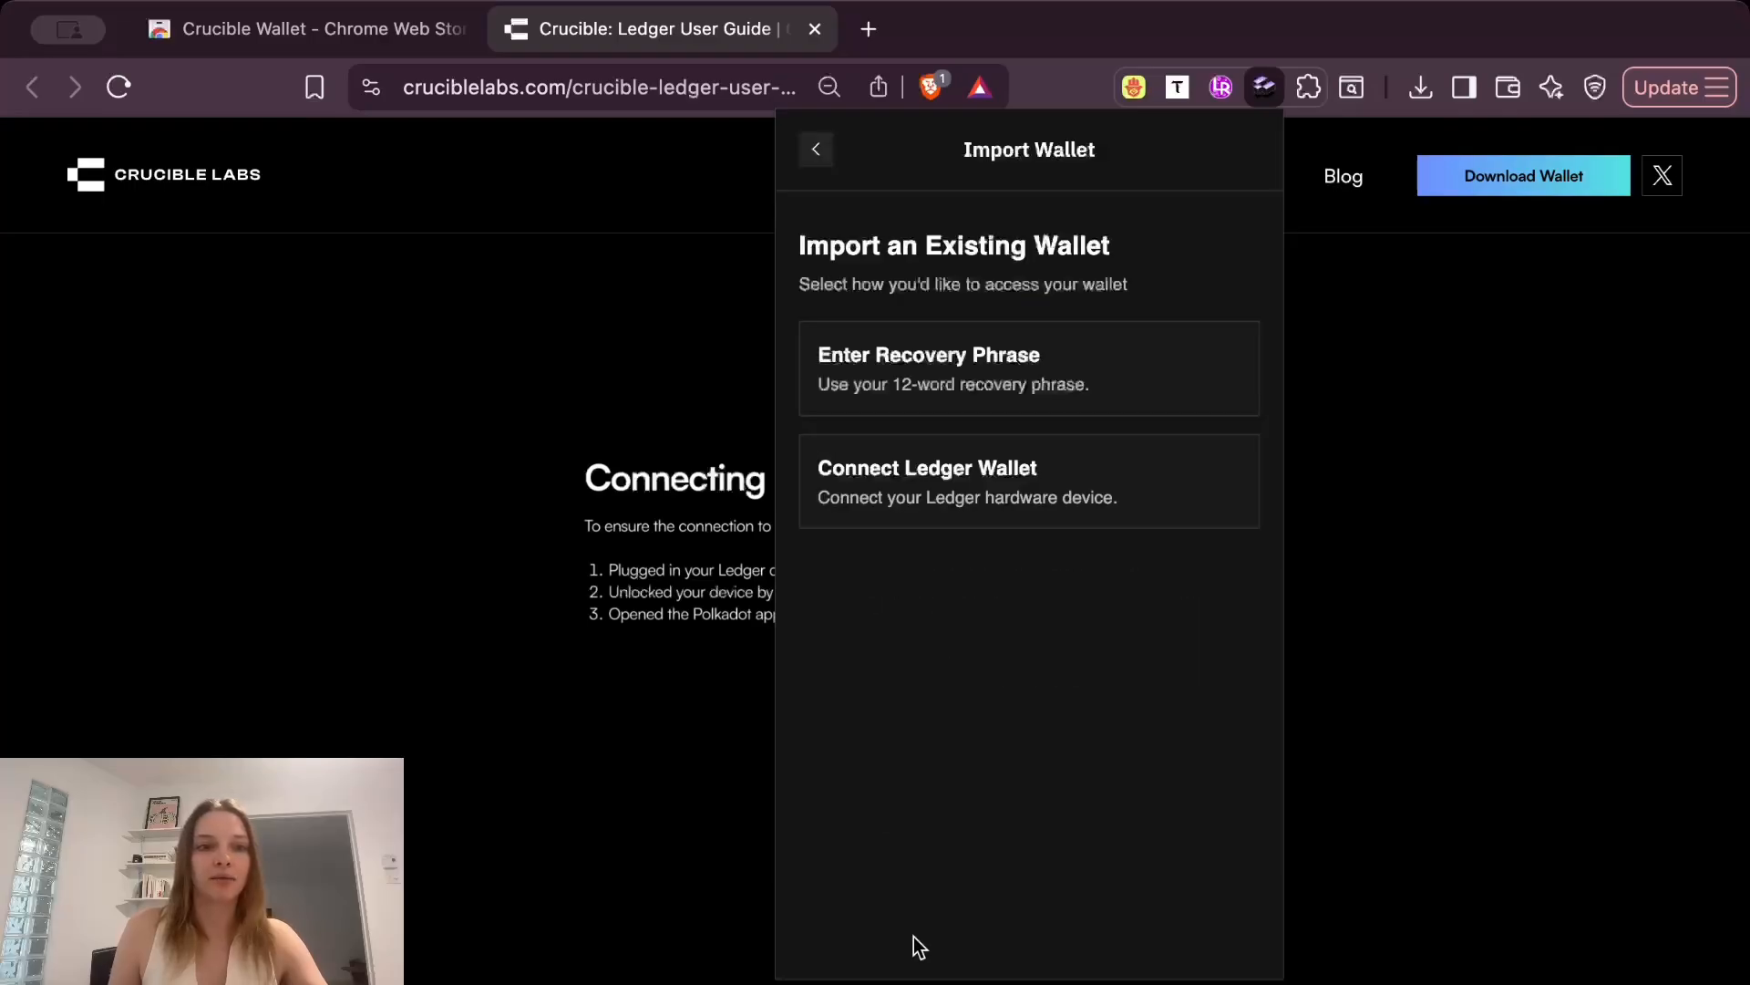
pyautogui.click(937, 518)
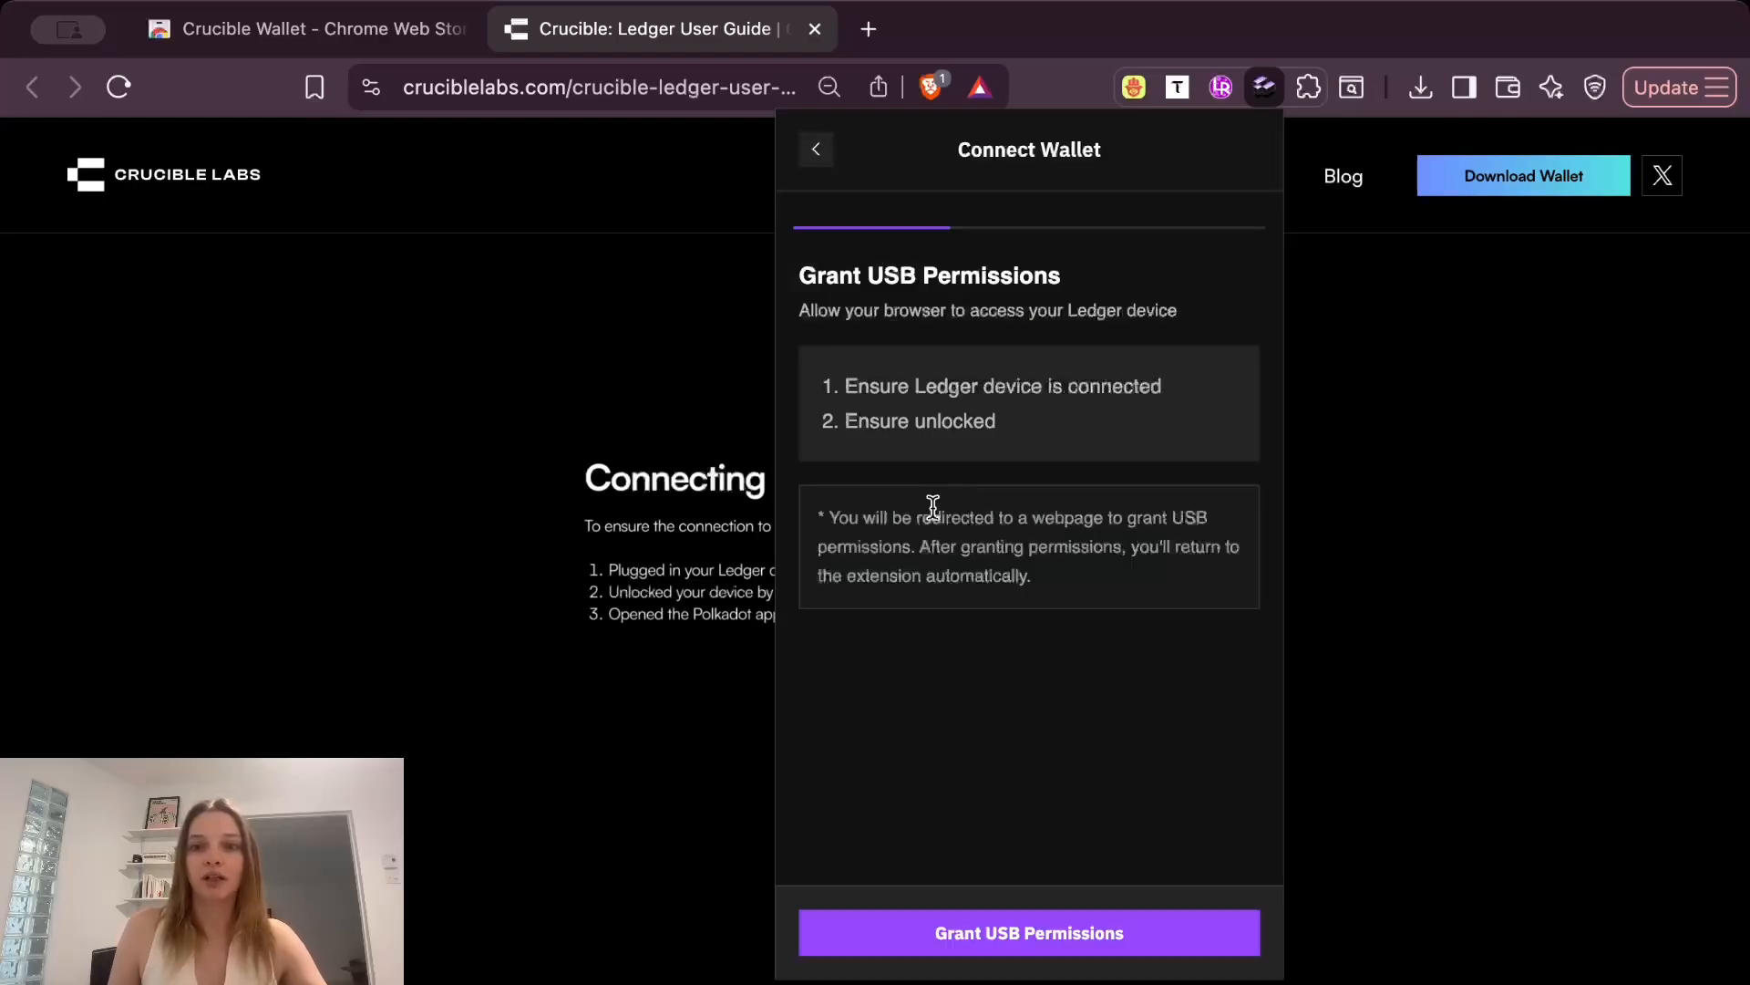
# Grant the wallet USB access to the Nano X, confirming both the cable connection and the unlocked Polkadot app checks.
pyautogui.click(1017, 934)
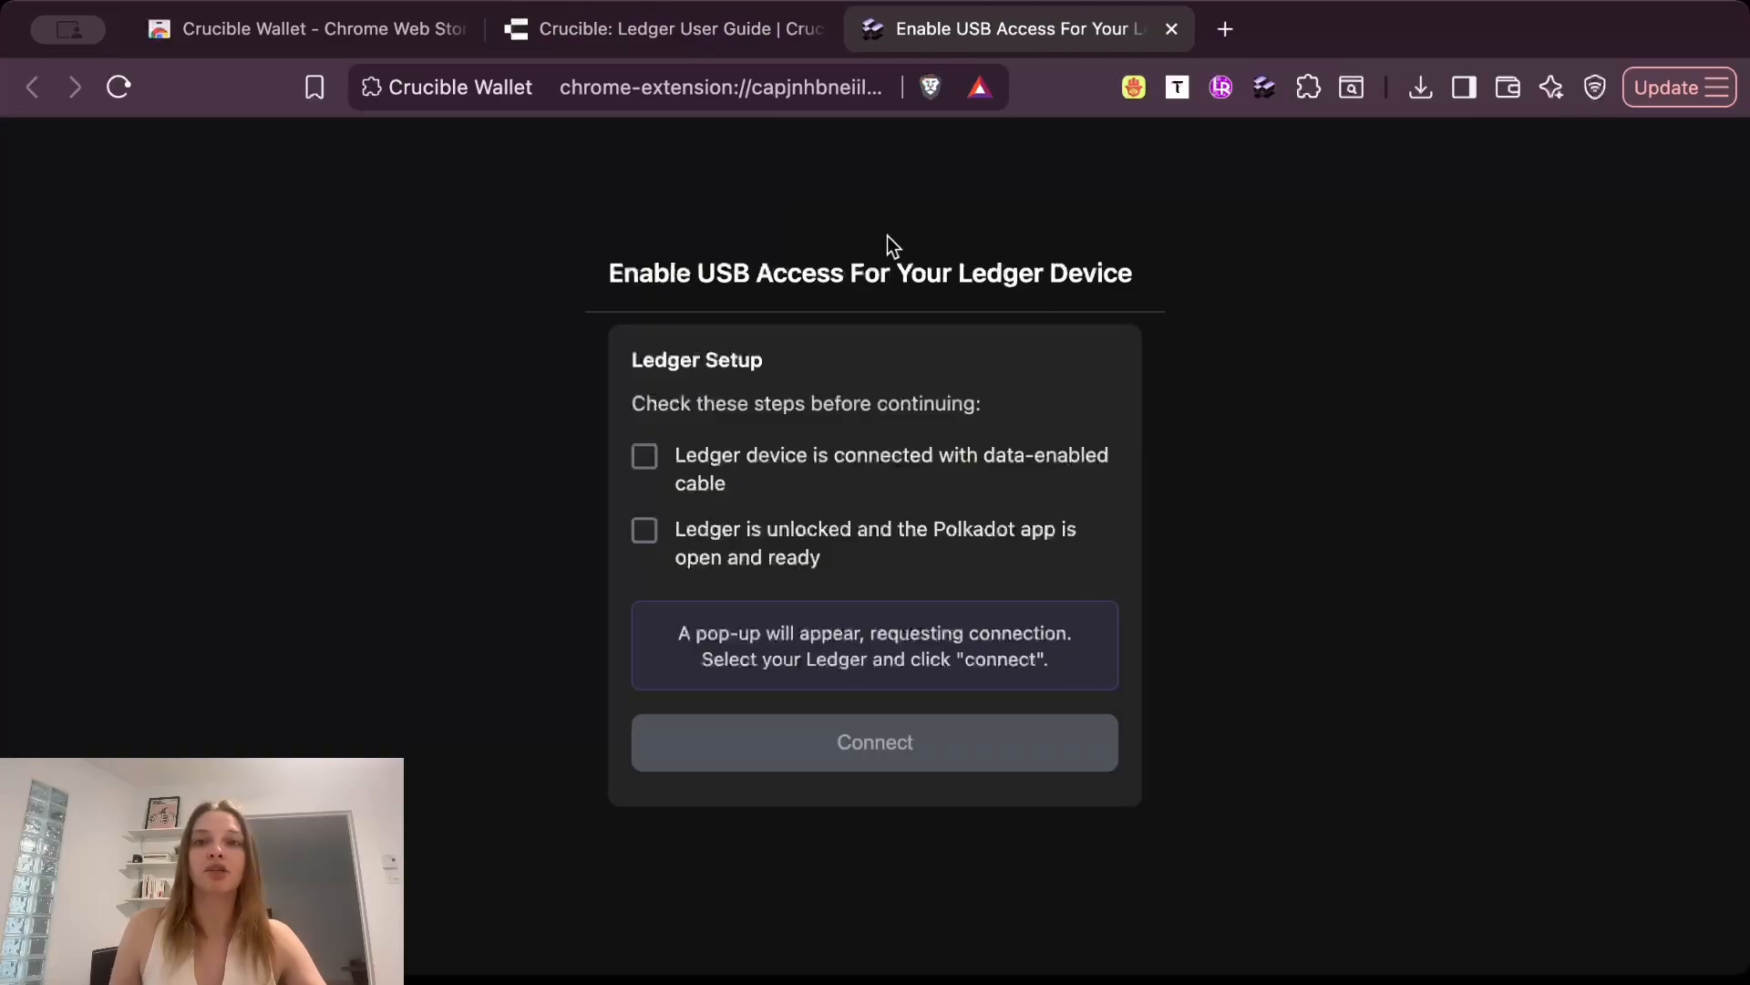
pyautogui.click(716, 469)
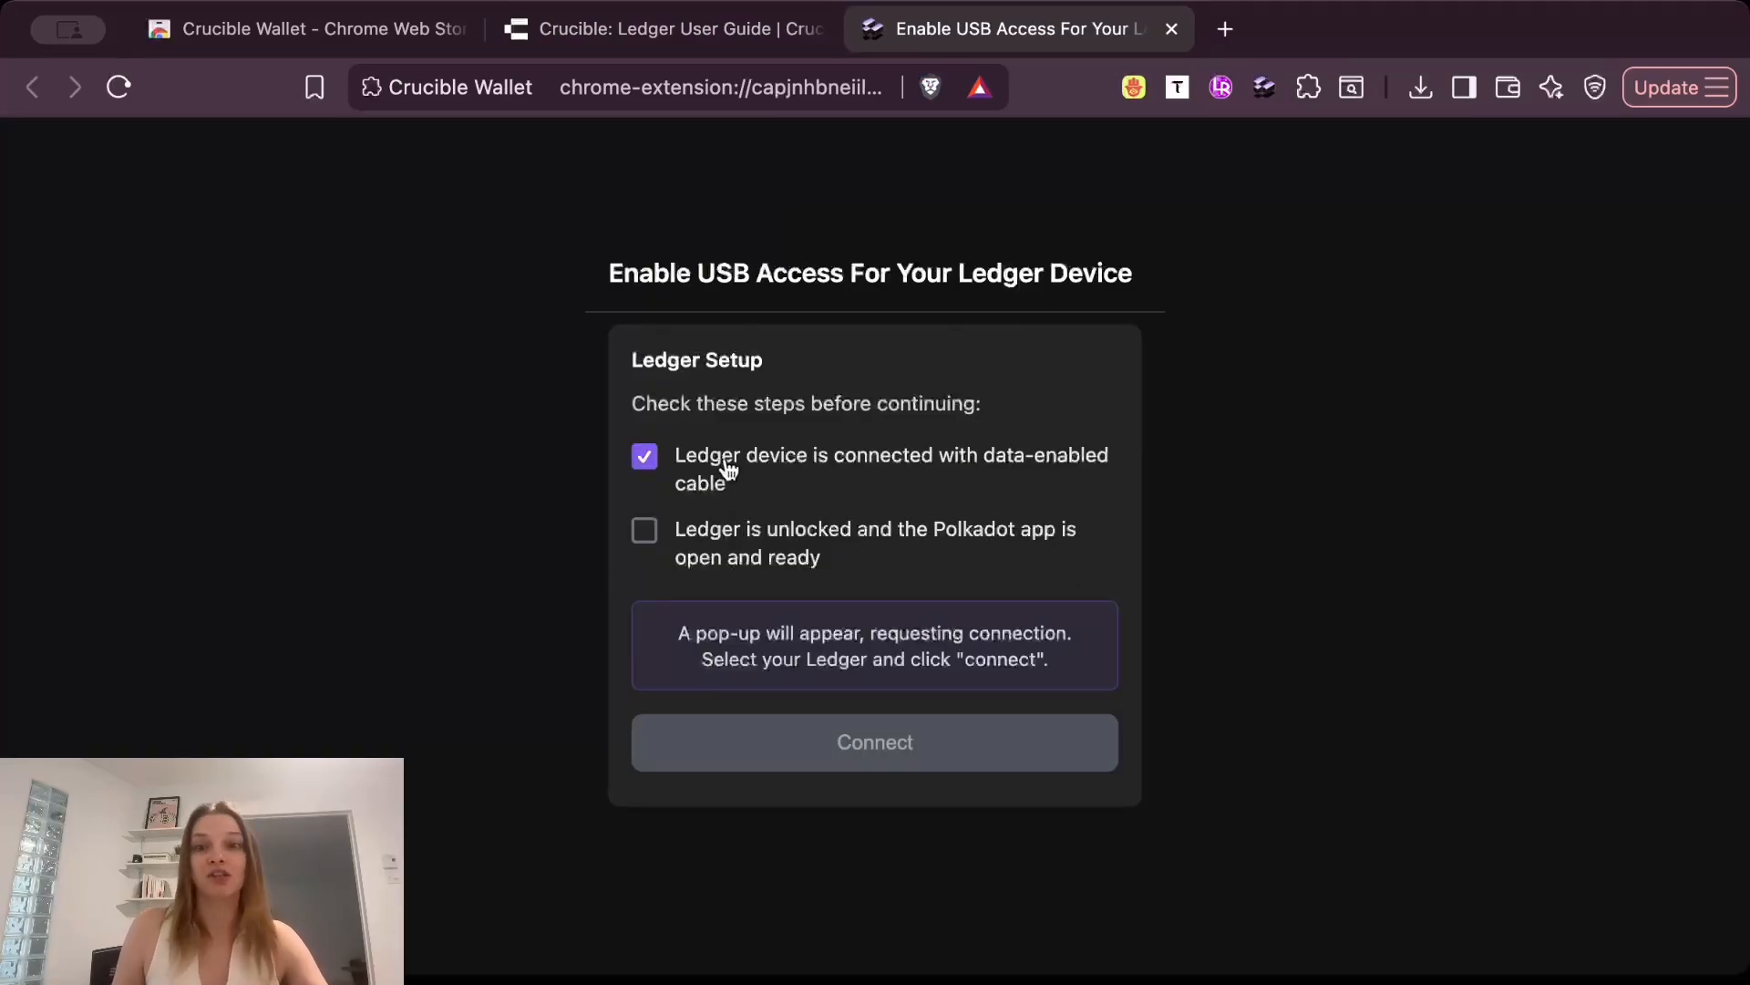
pyautogui.click(789, 556)
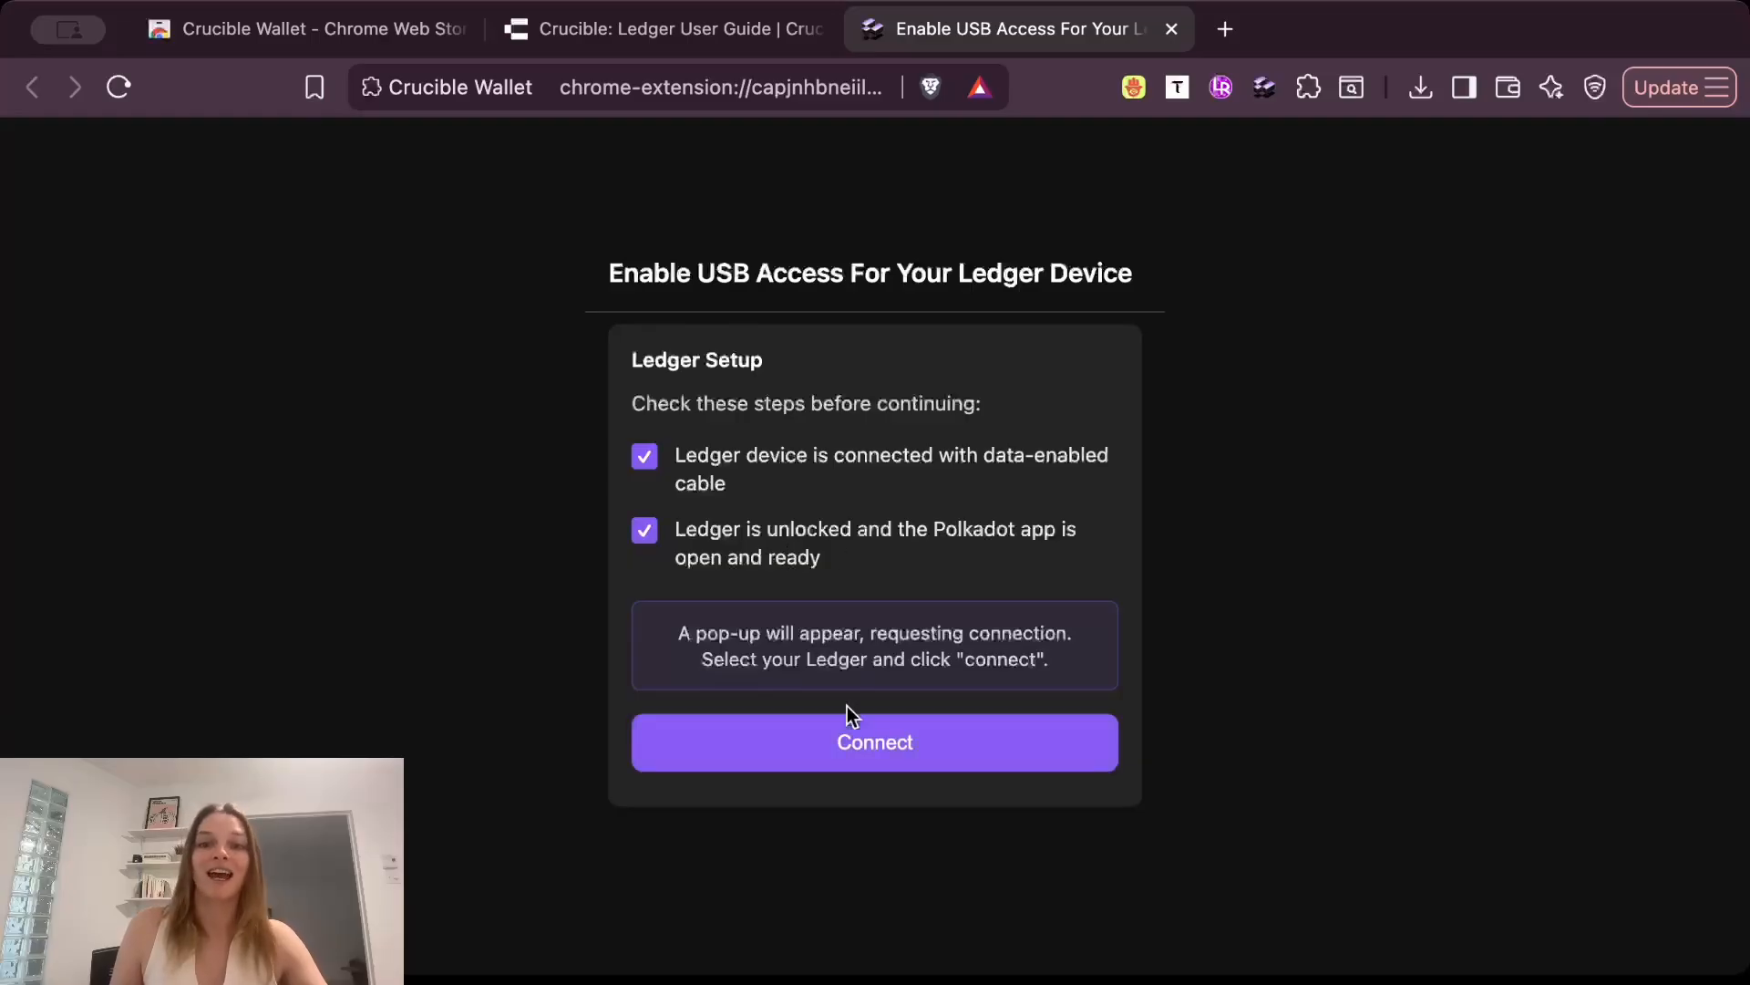
pyautogui.click(899, 753)
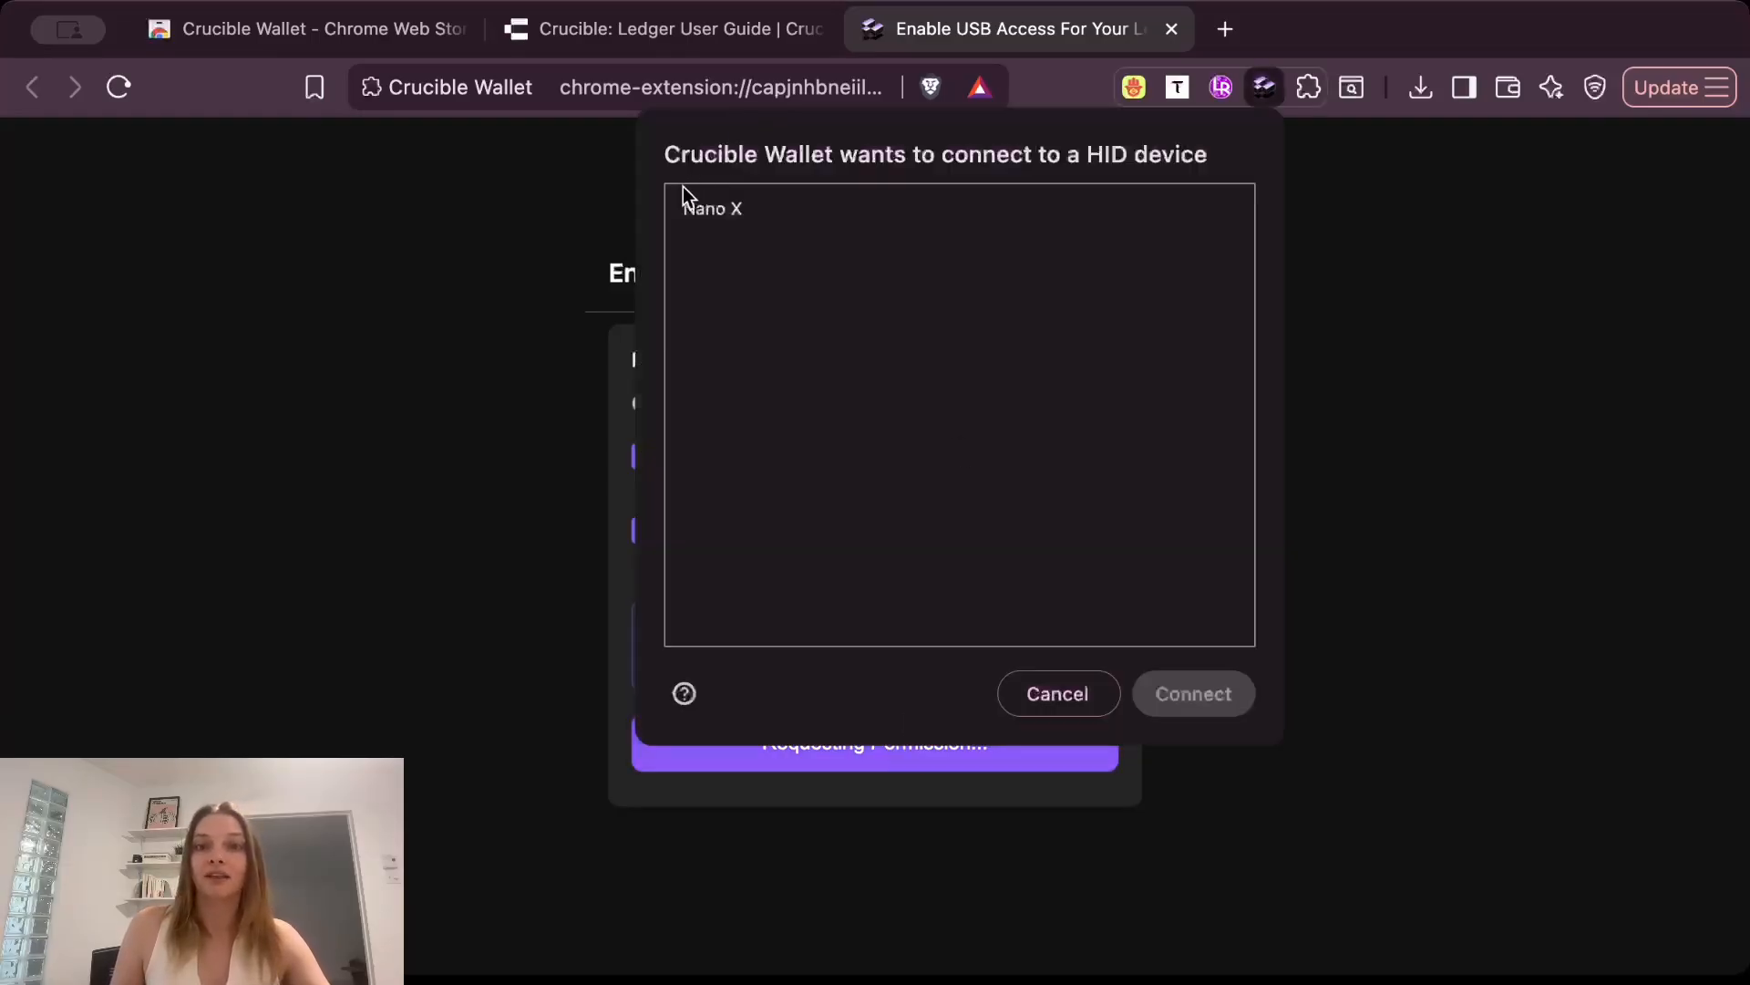
pyautogui.click(724, 212)
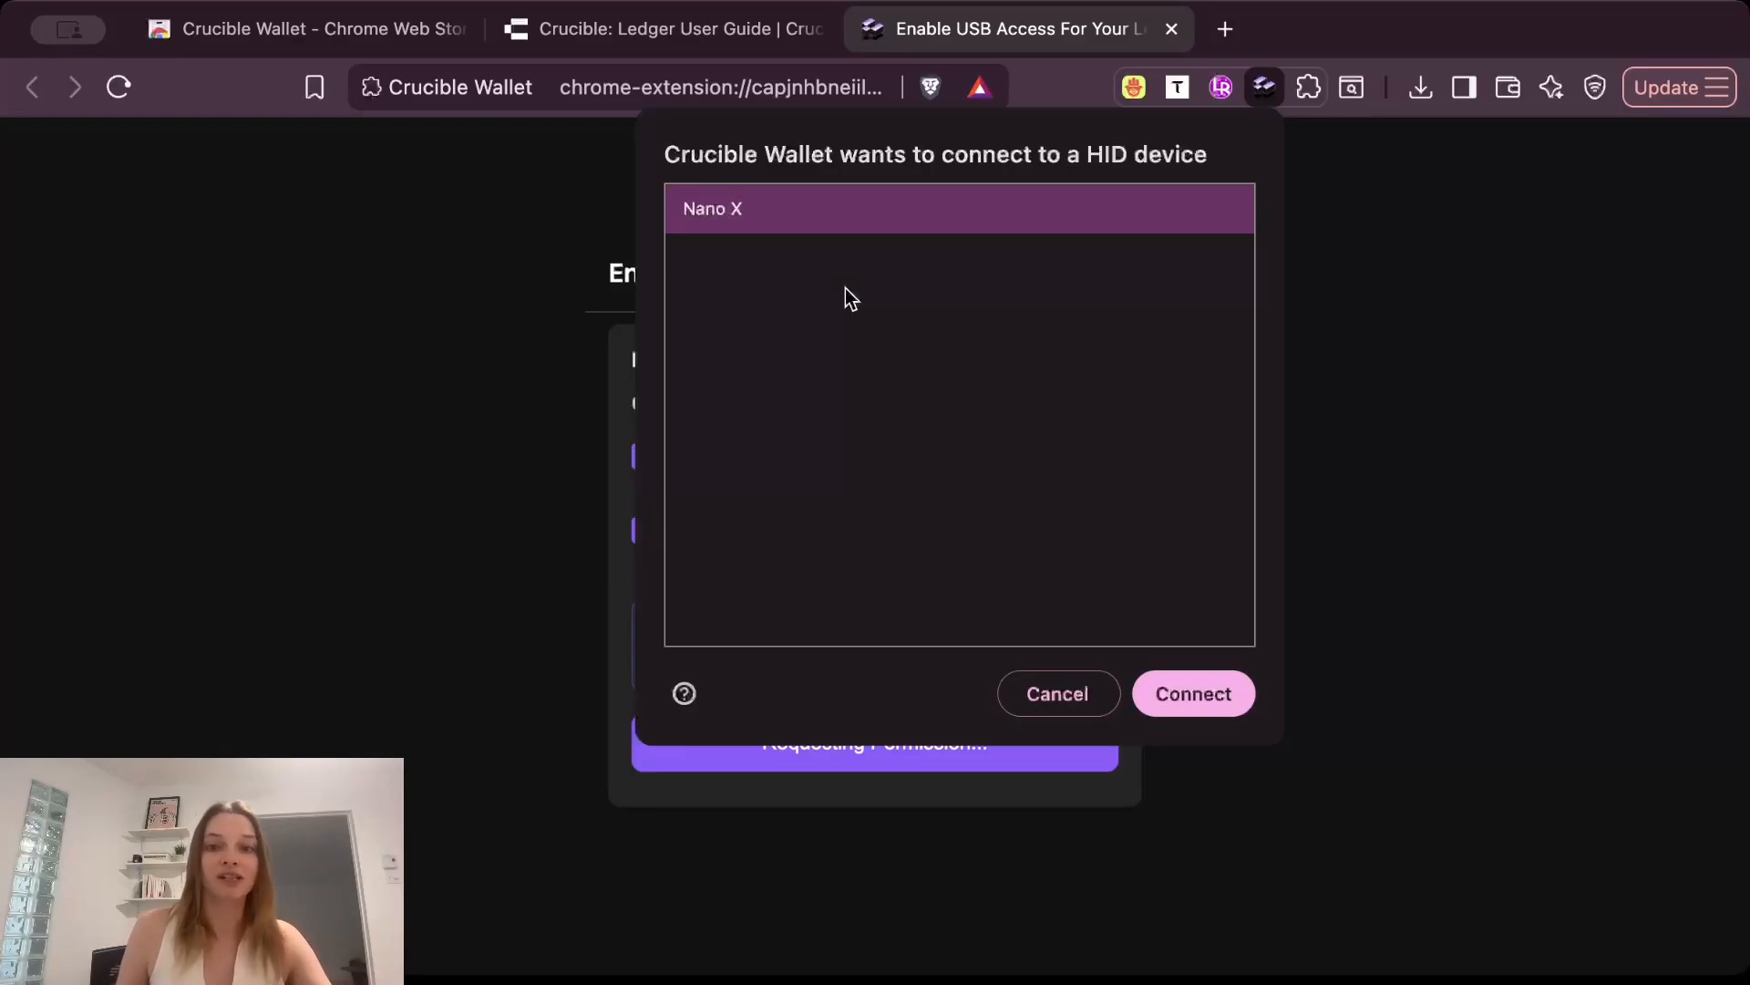
pyautogui.click(1202, 702)
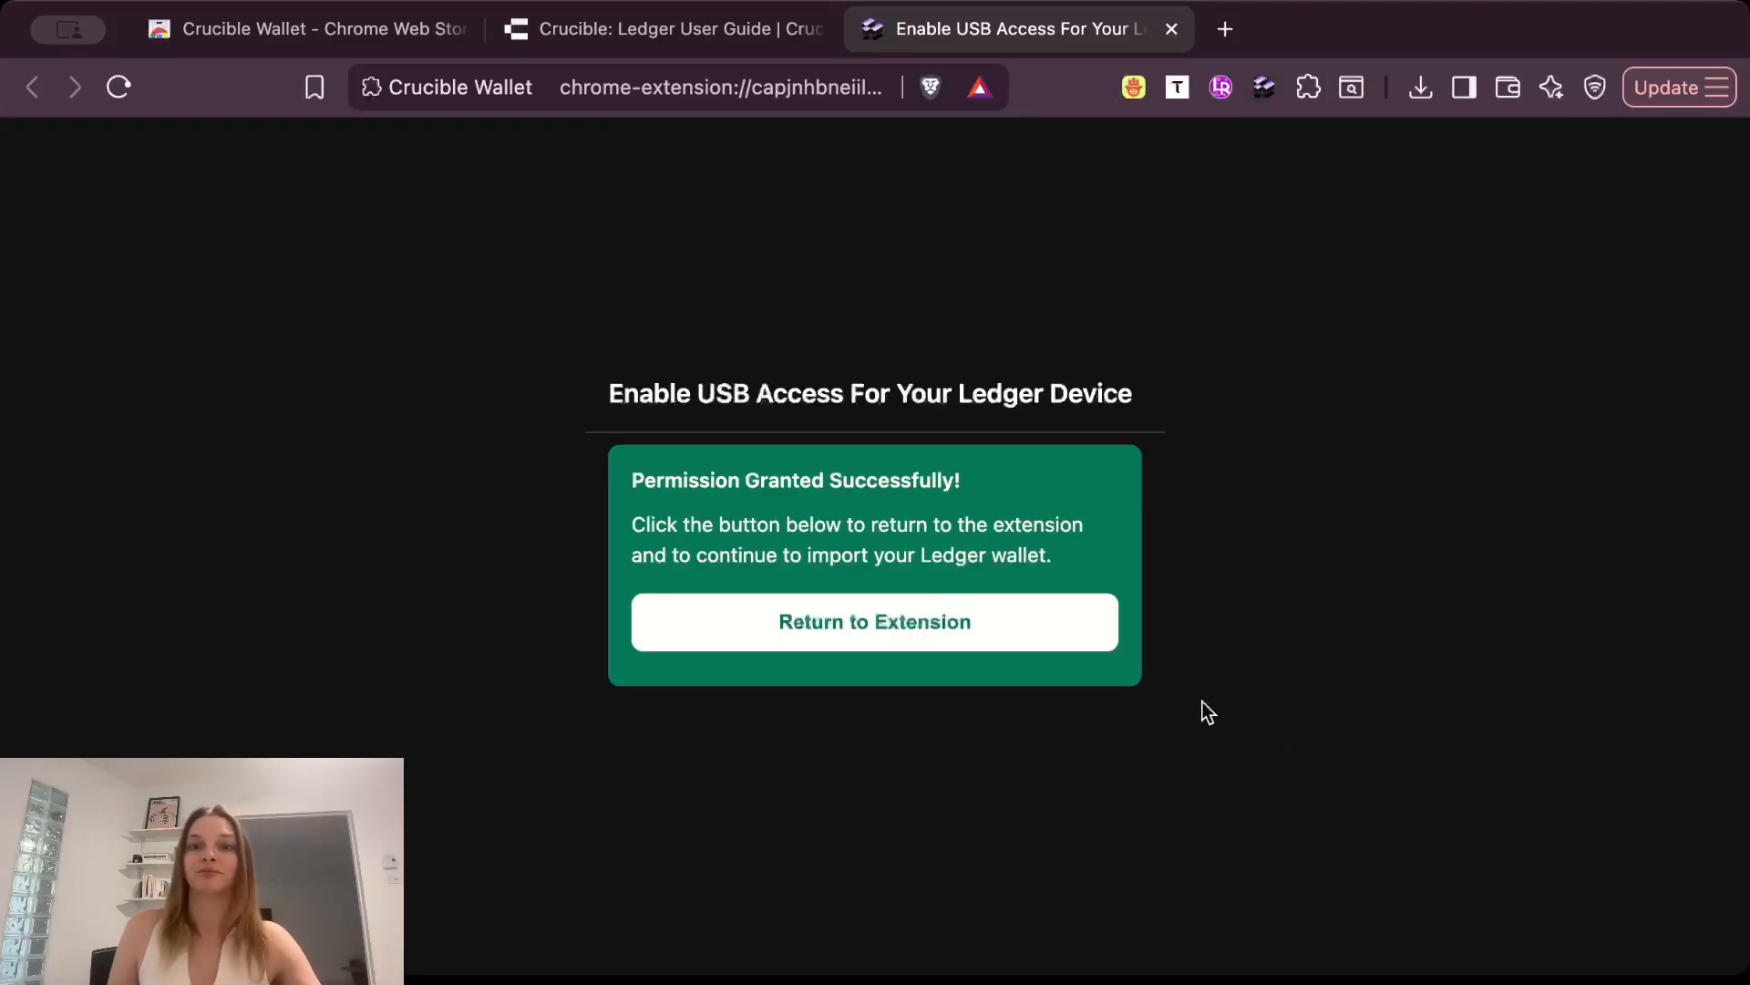
# Return to the extension, connect the Ledger, import its wallet under the name samLedger and go to the wallet dashboard.
pyautogui.click(837, 625)
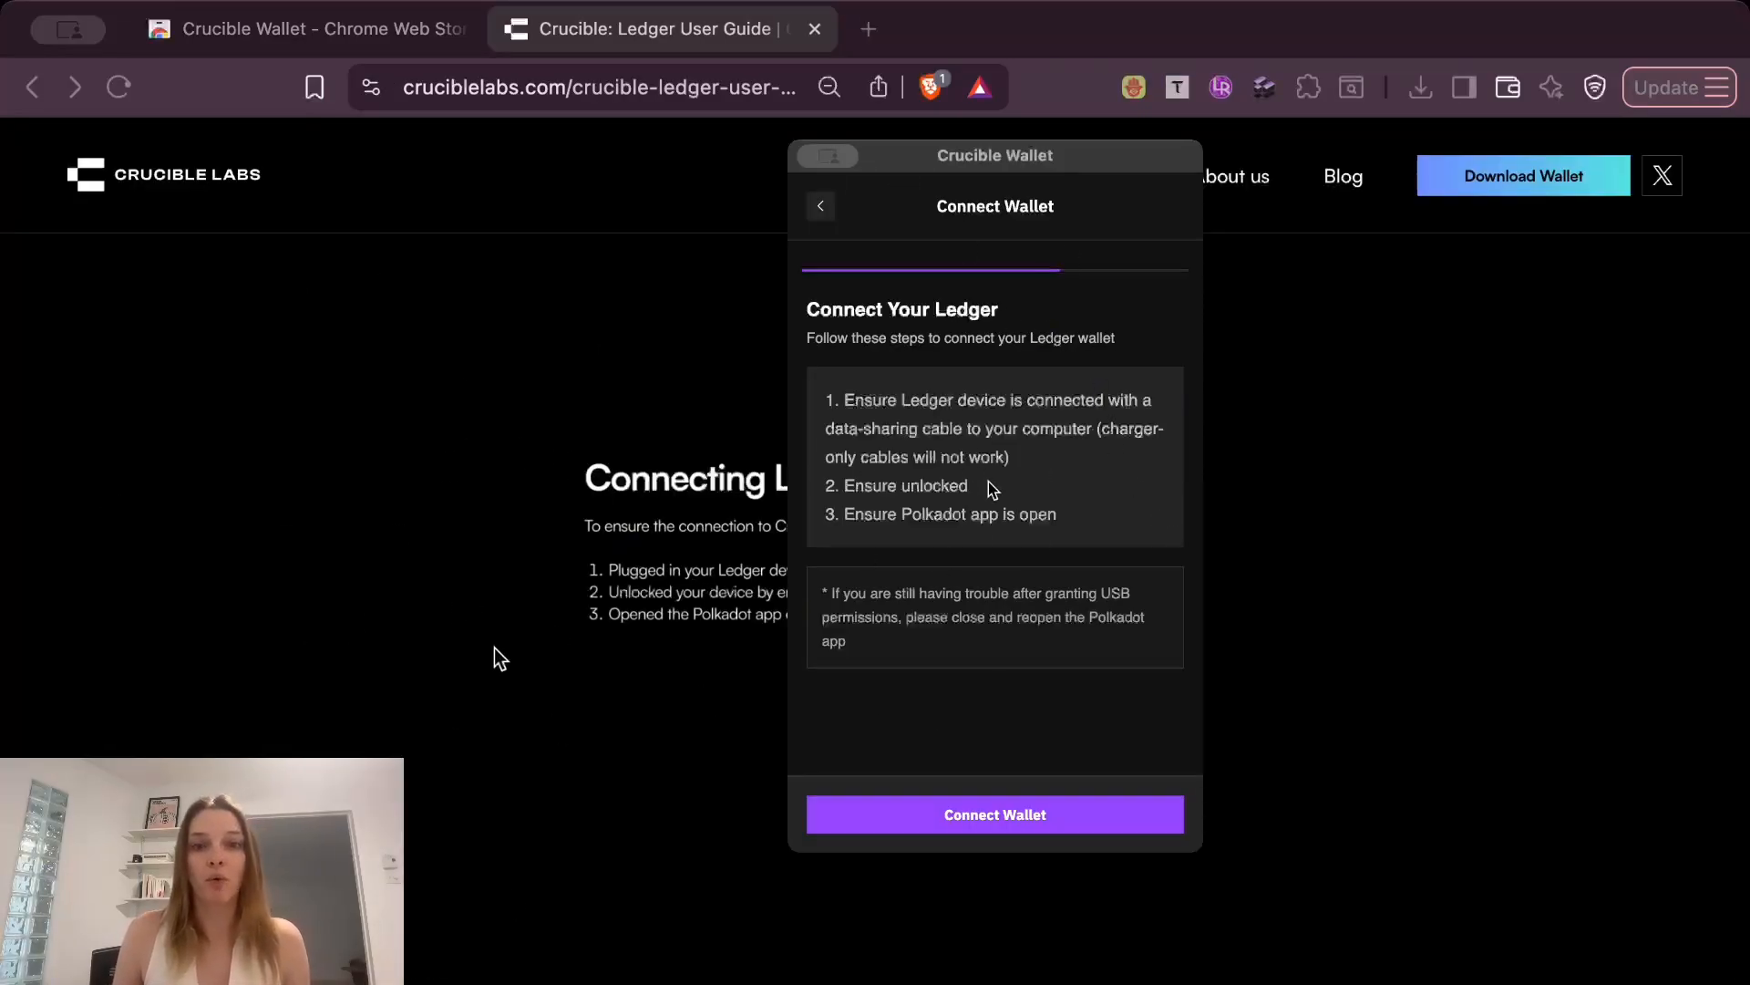
pyautogui.click(1007, 826)
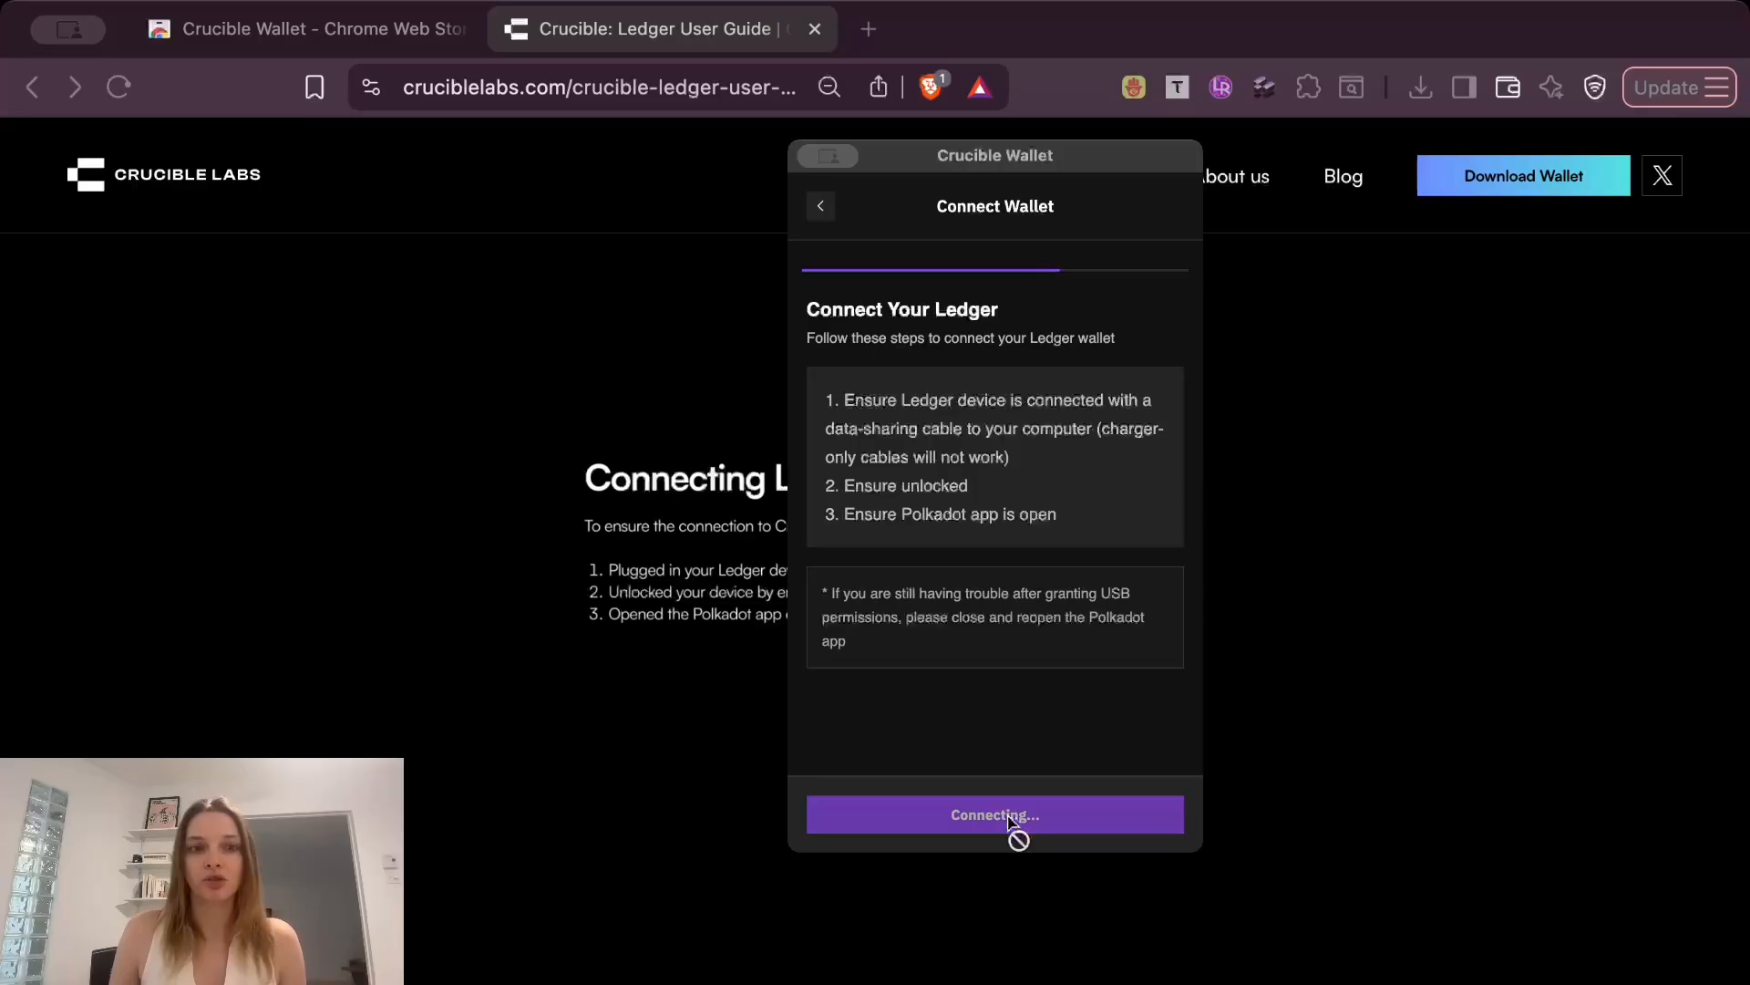
pyautogui.click(902, 412)
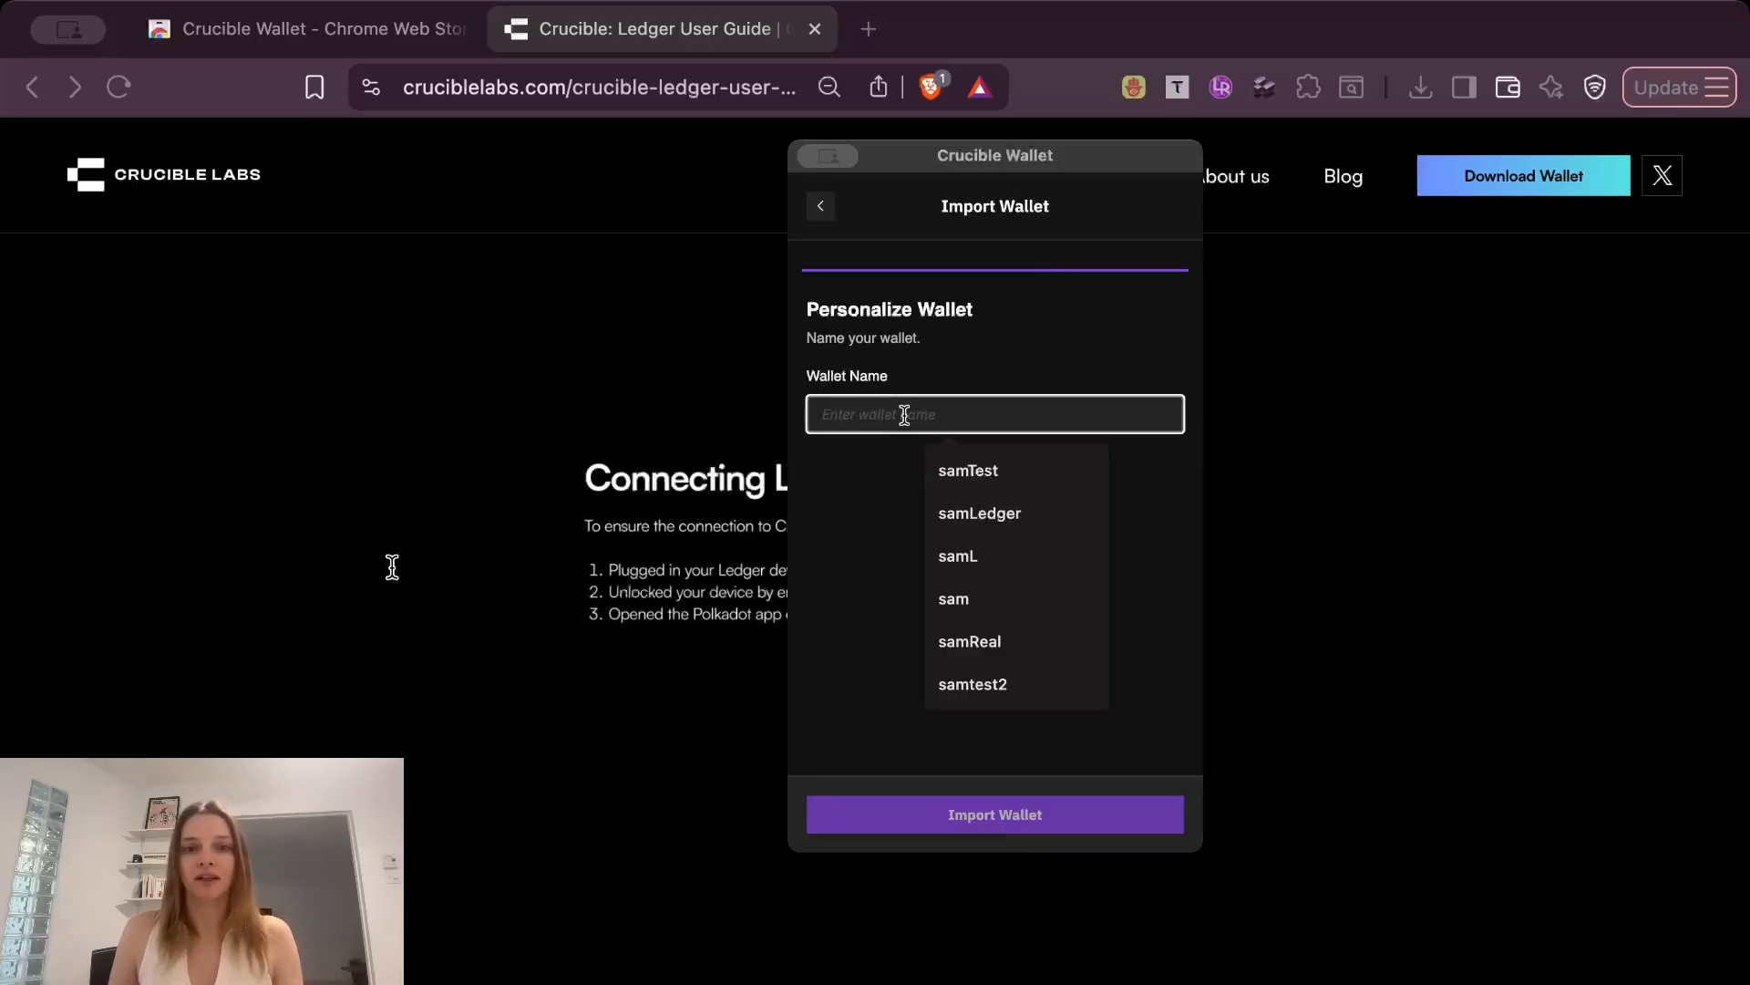
pyautogui.click(1014, 512)
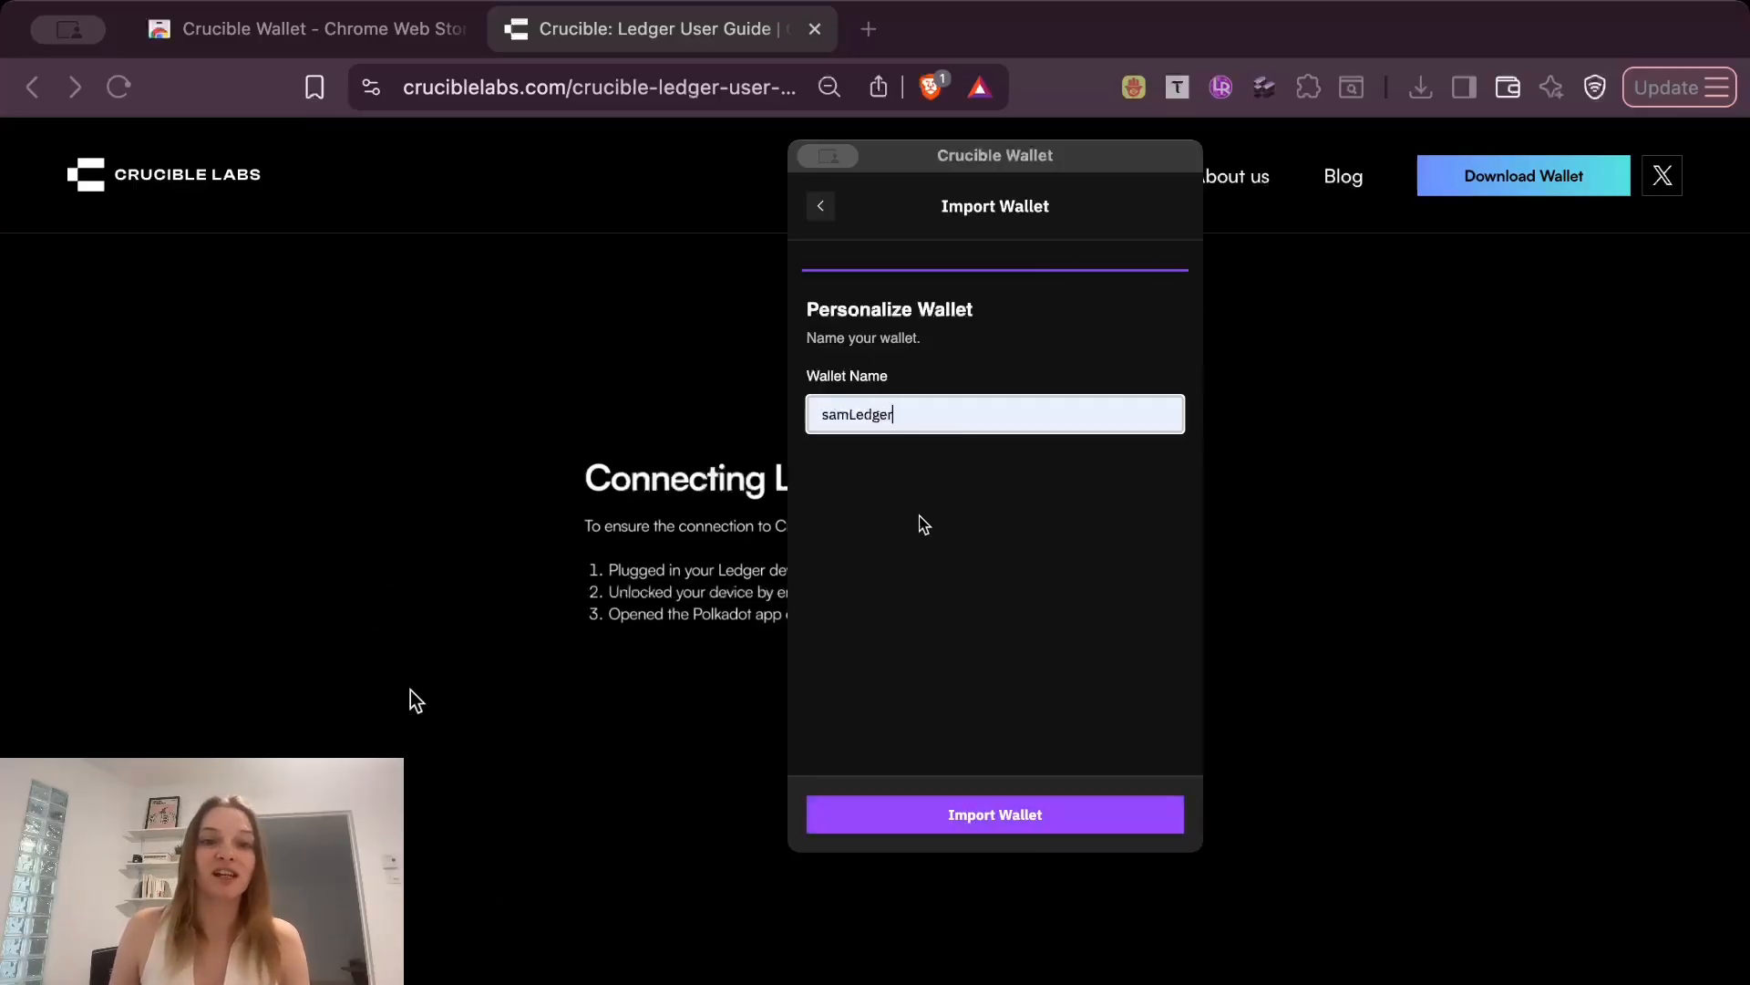
pyautogui.click(1028, 823)
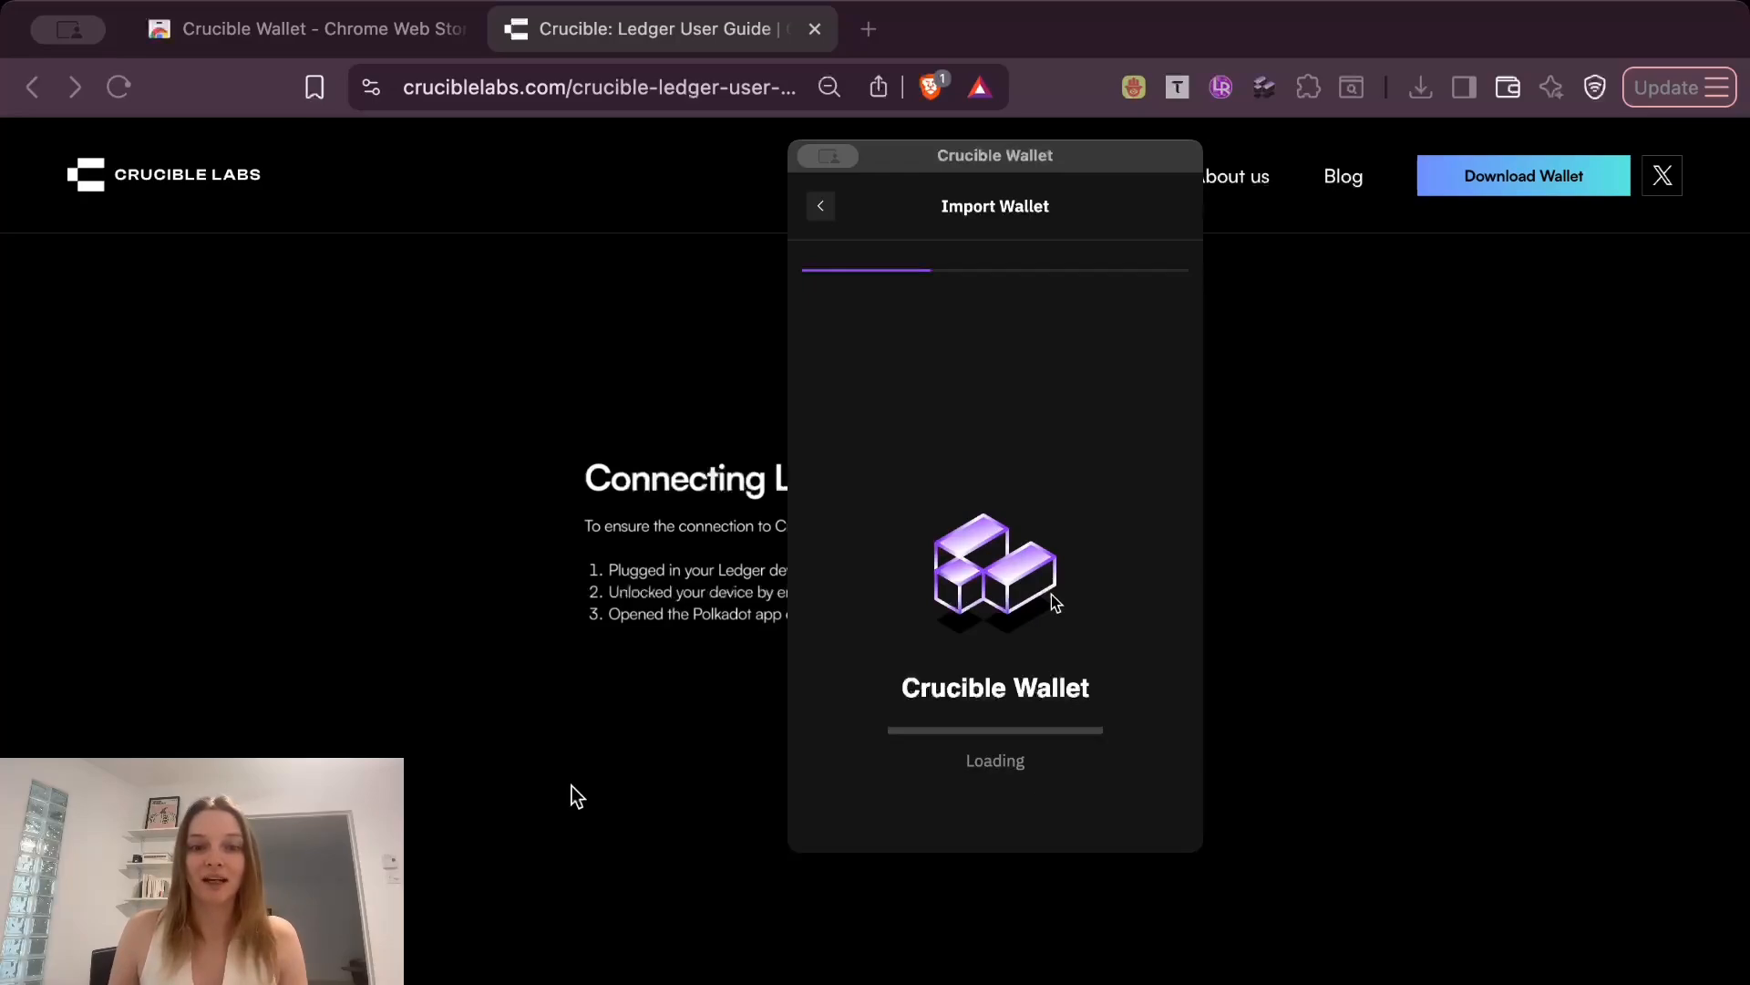
pyautogui.scroll(-1, 1089, 567)
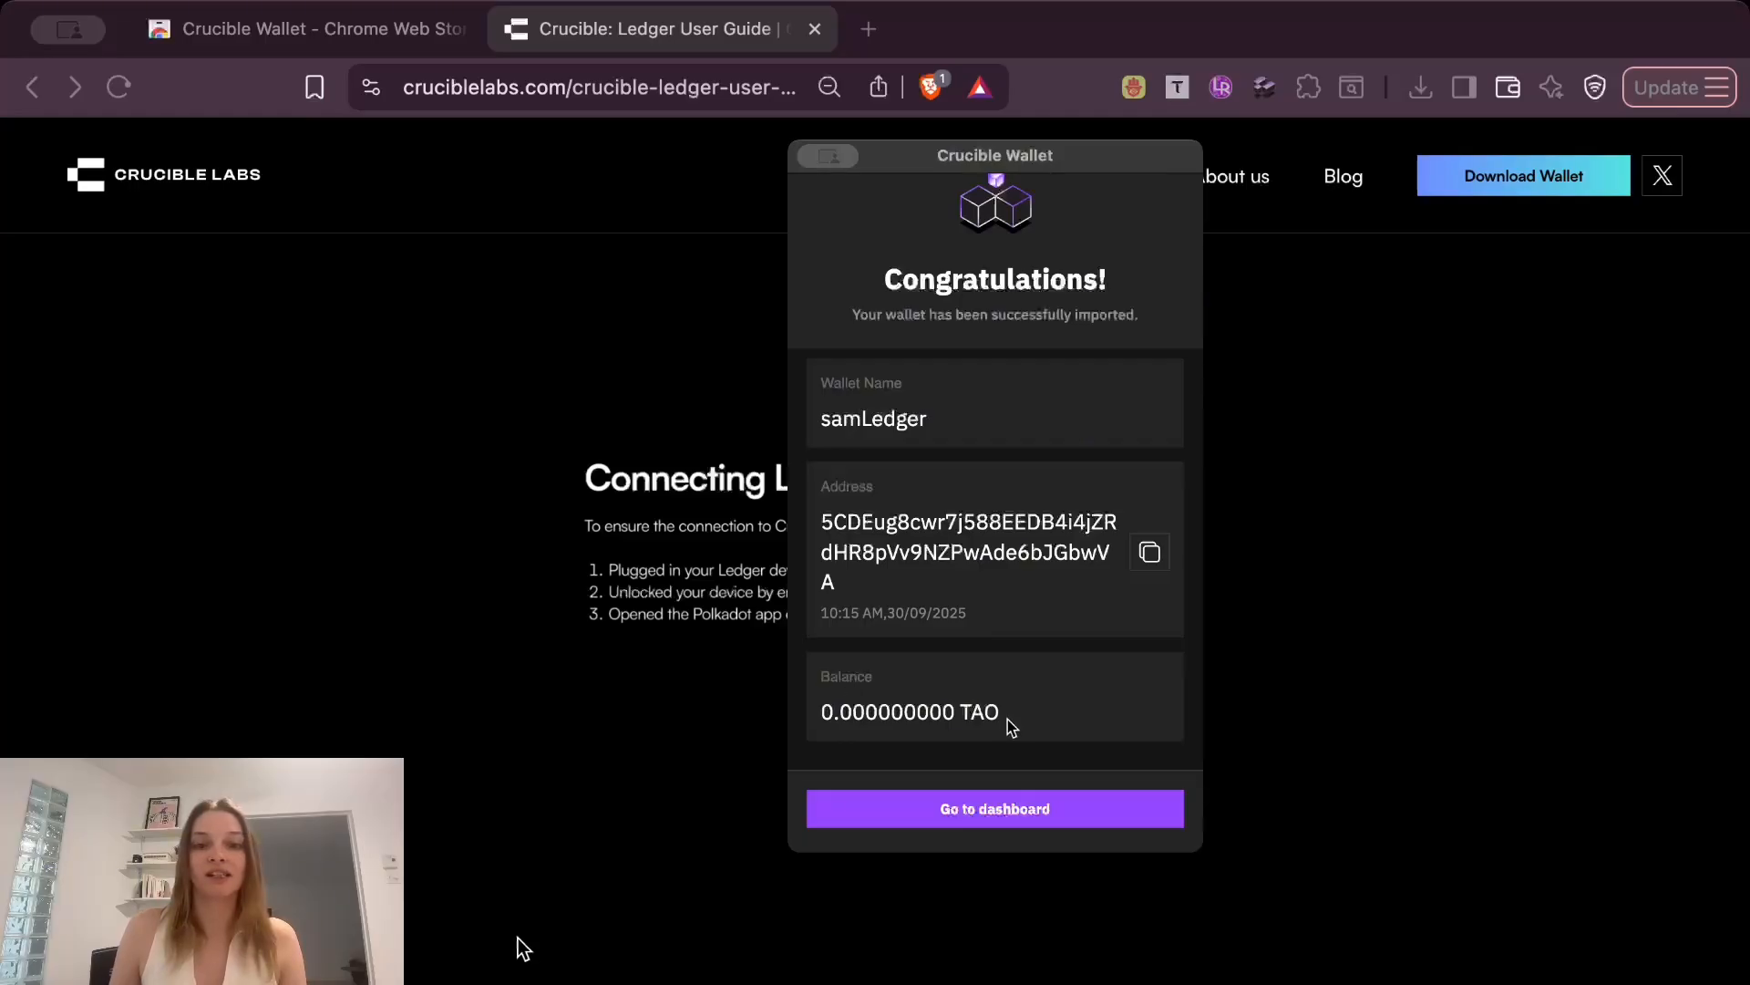
pyautogui.click(973, 800)
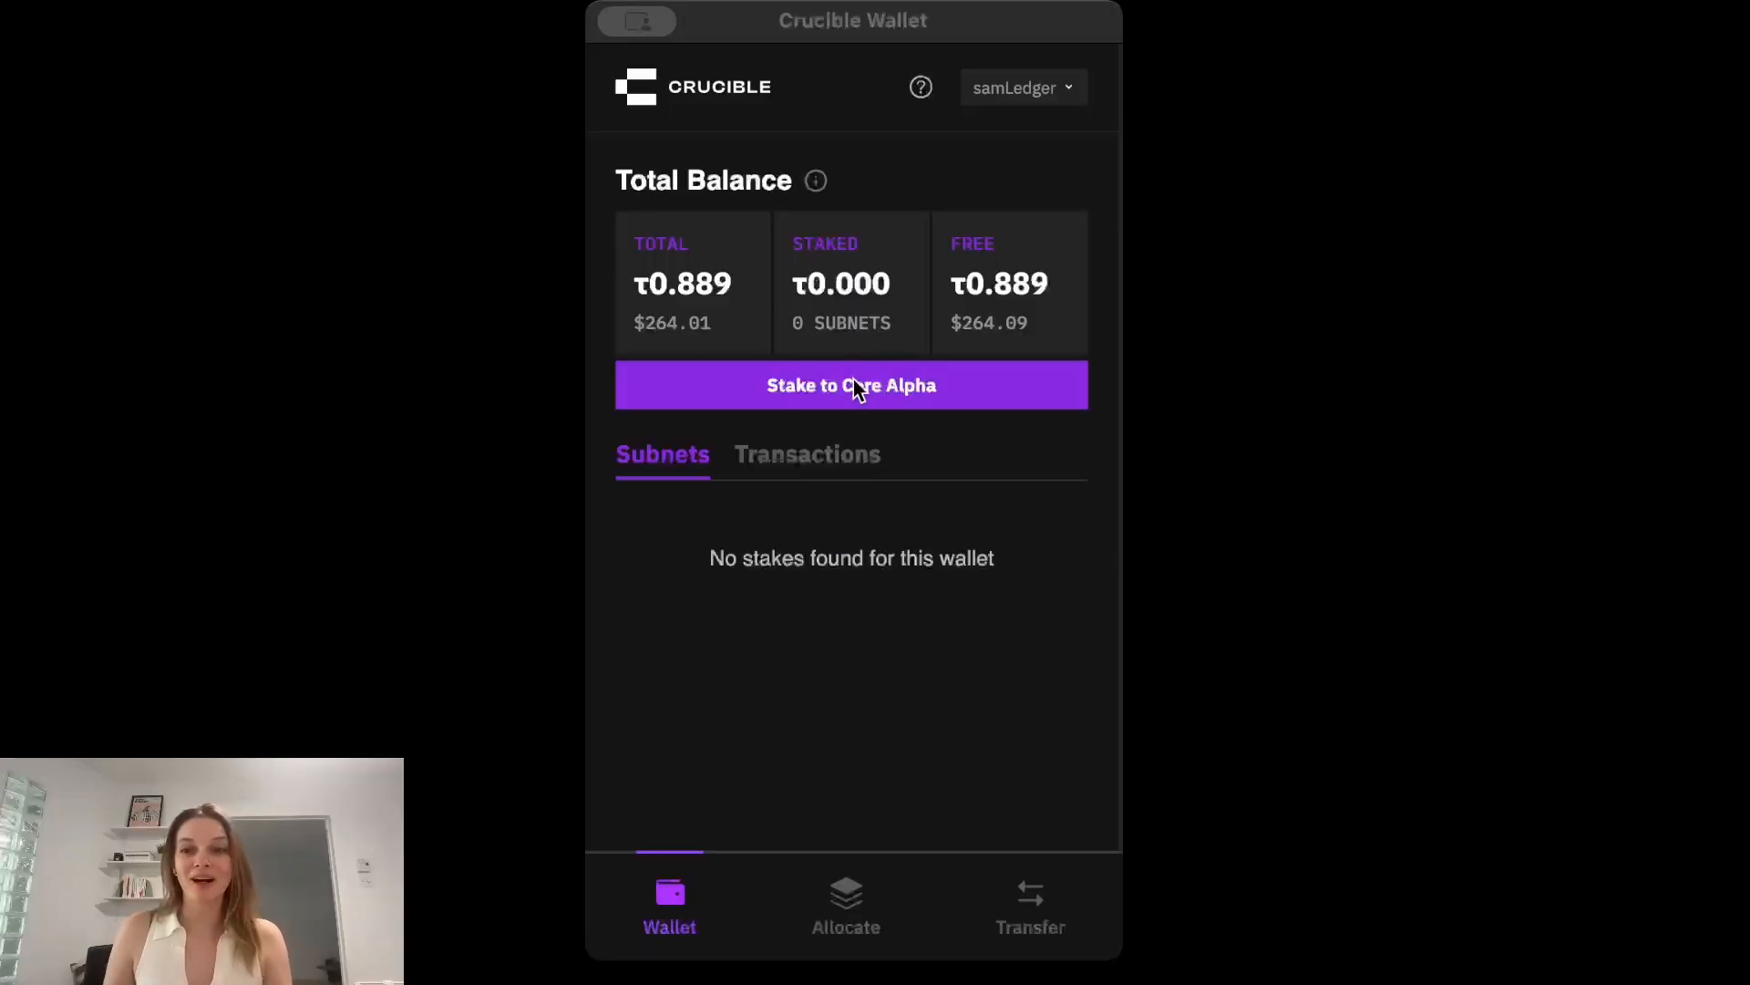
# Begin staking to Core Alpha, reviewing the transaction details, verifying the Ledger device and authorizing the proxy wallet.
pyautogui.click(812, 390)
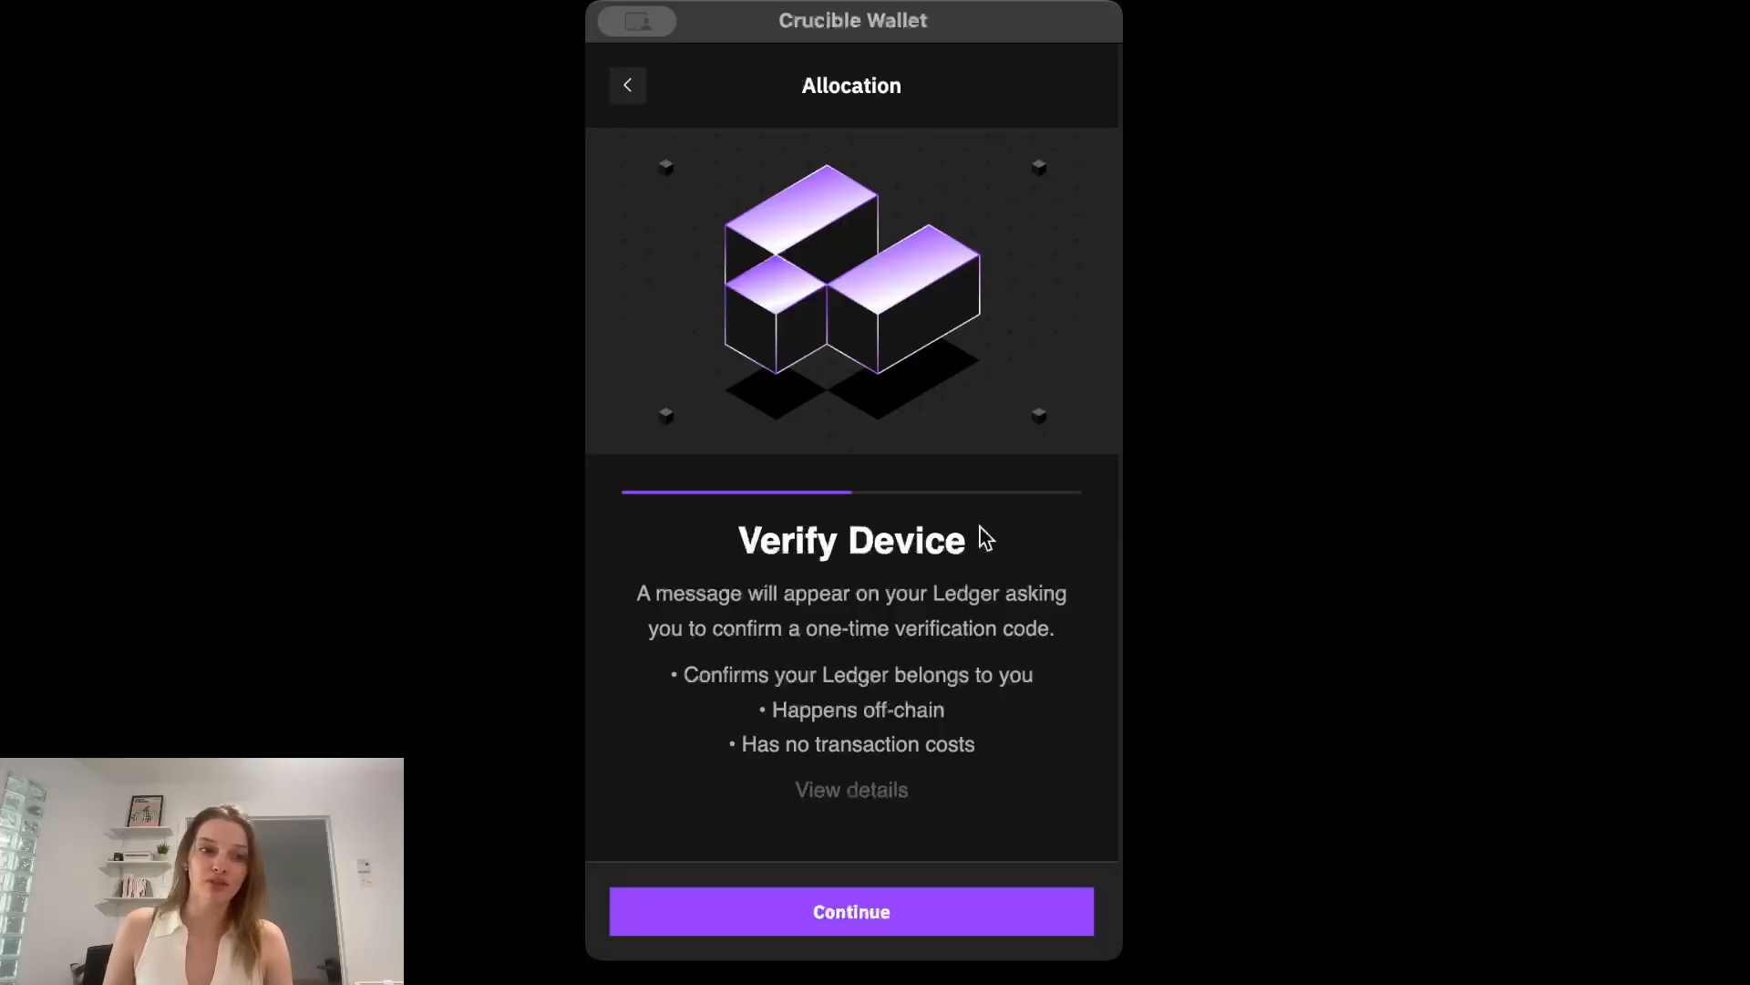
pyautogui.click(857, 791)
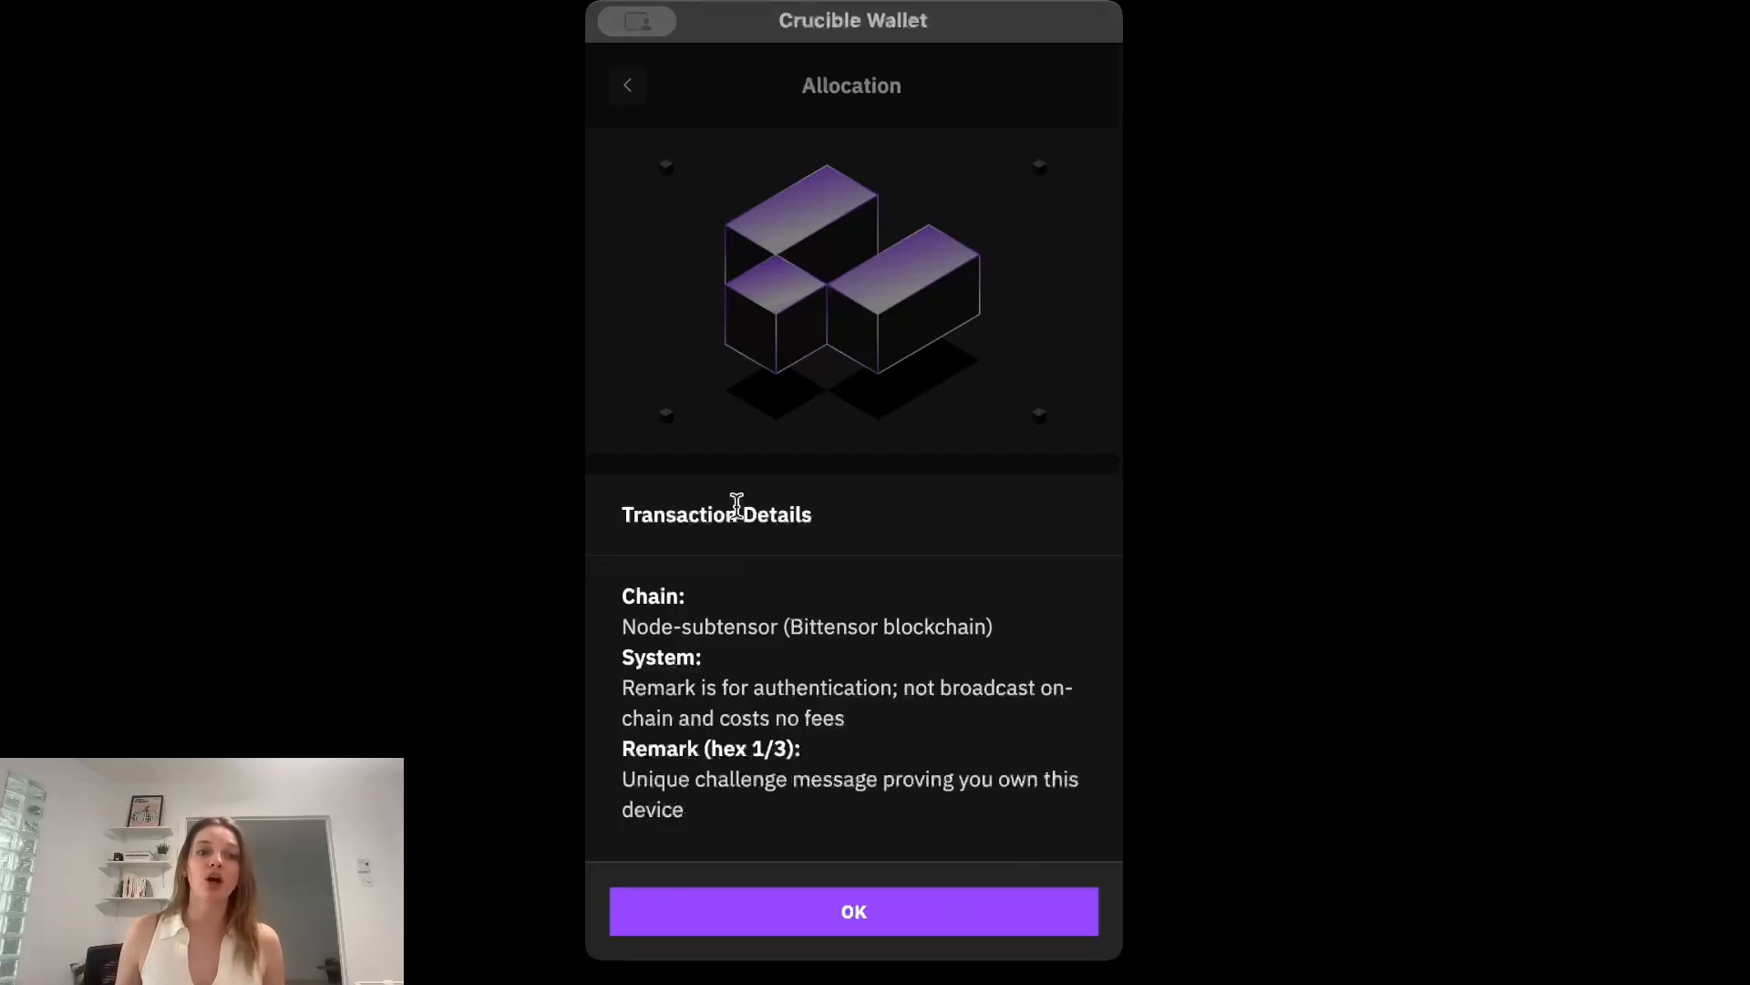
pyautogui.click(820, 916)
pyautogui.click(878, 919)
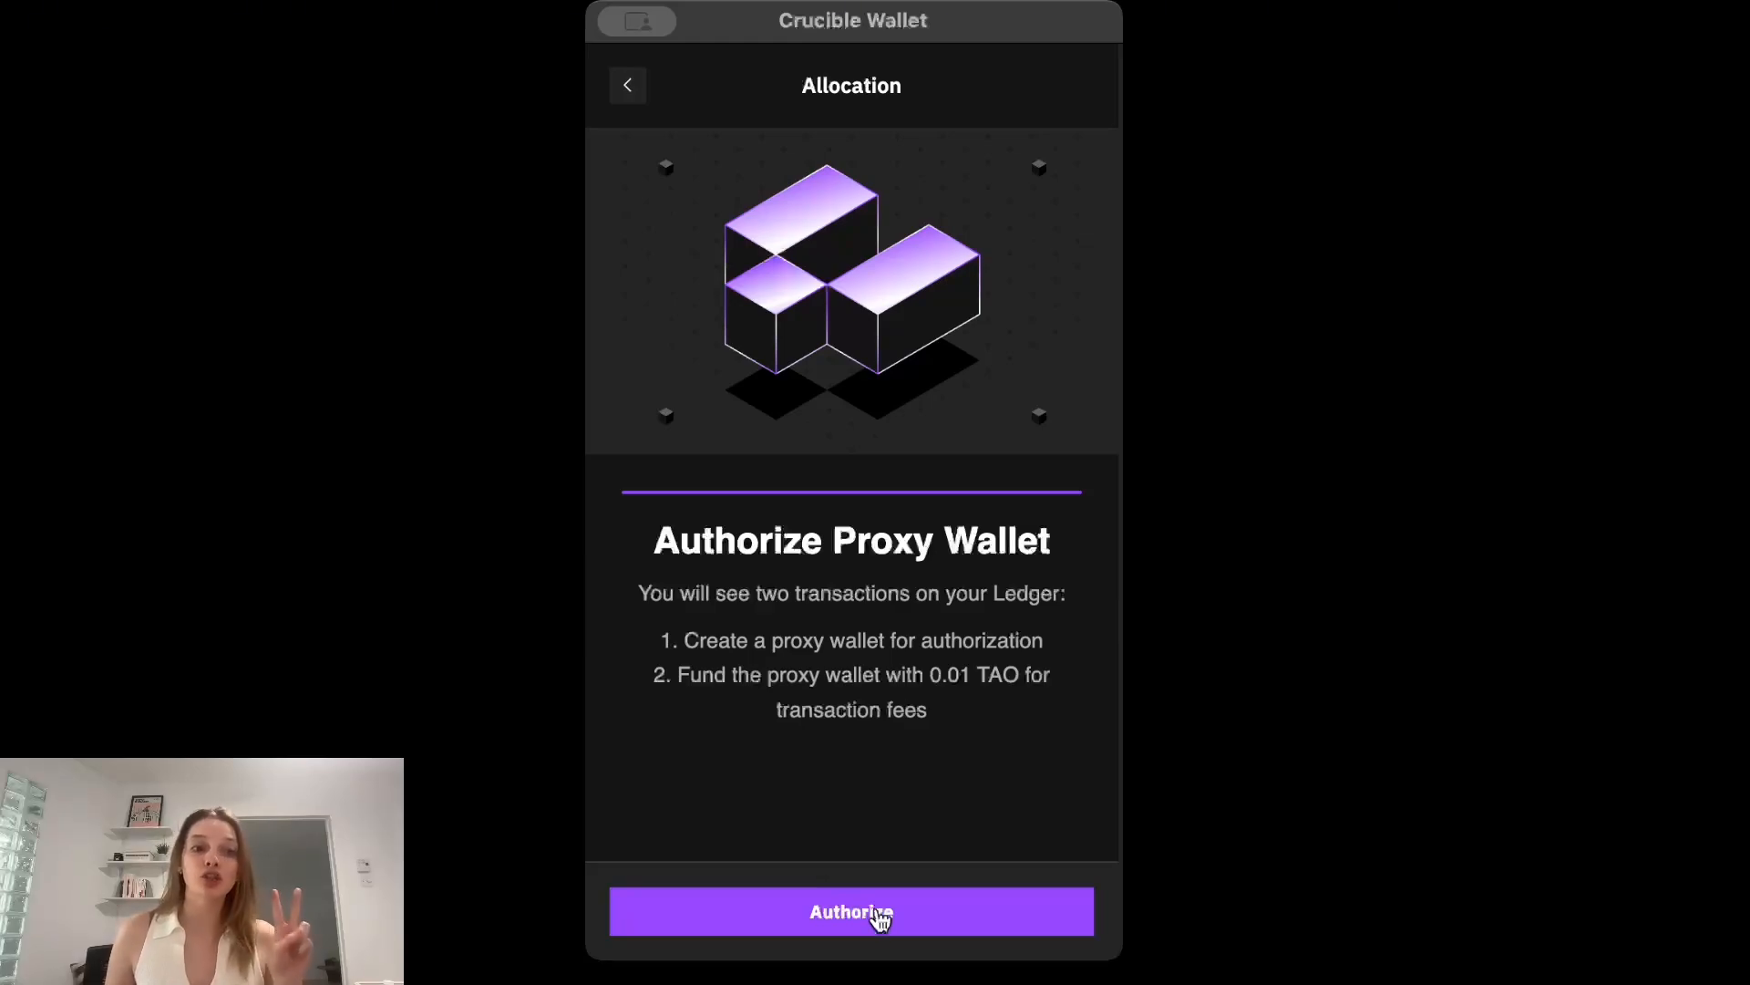
pyautogui.click(878, 912)
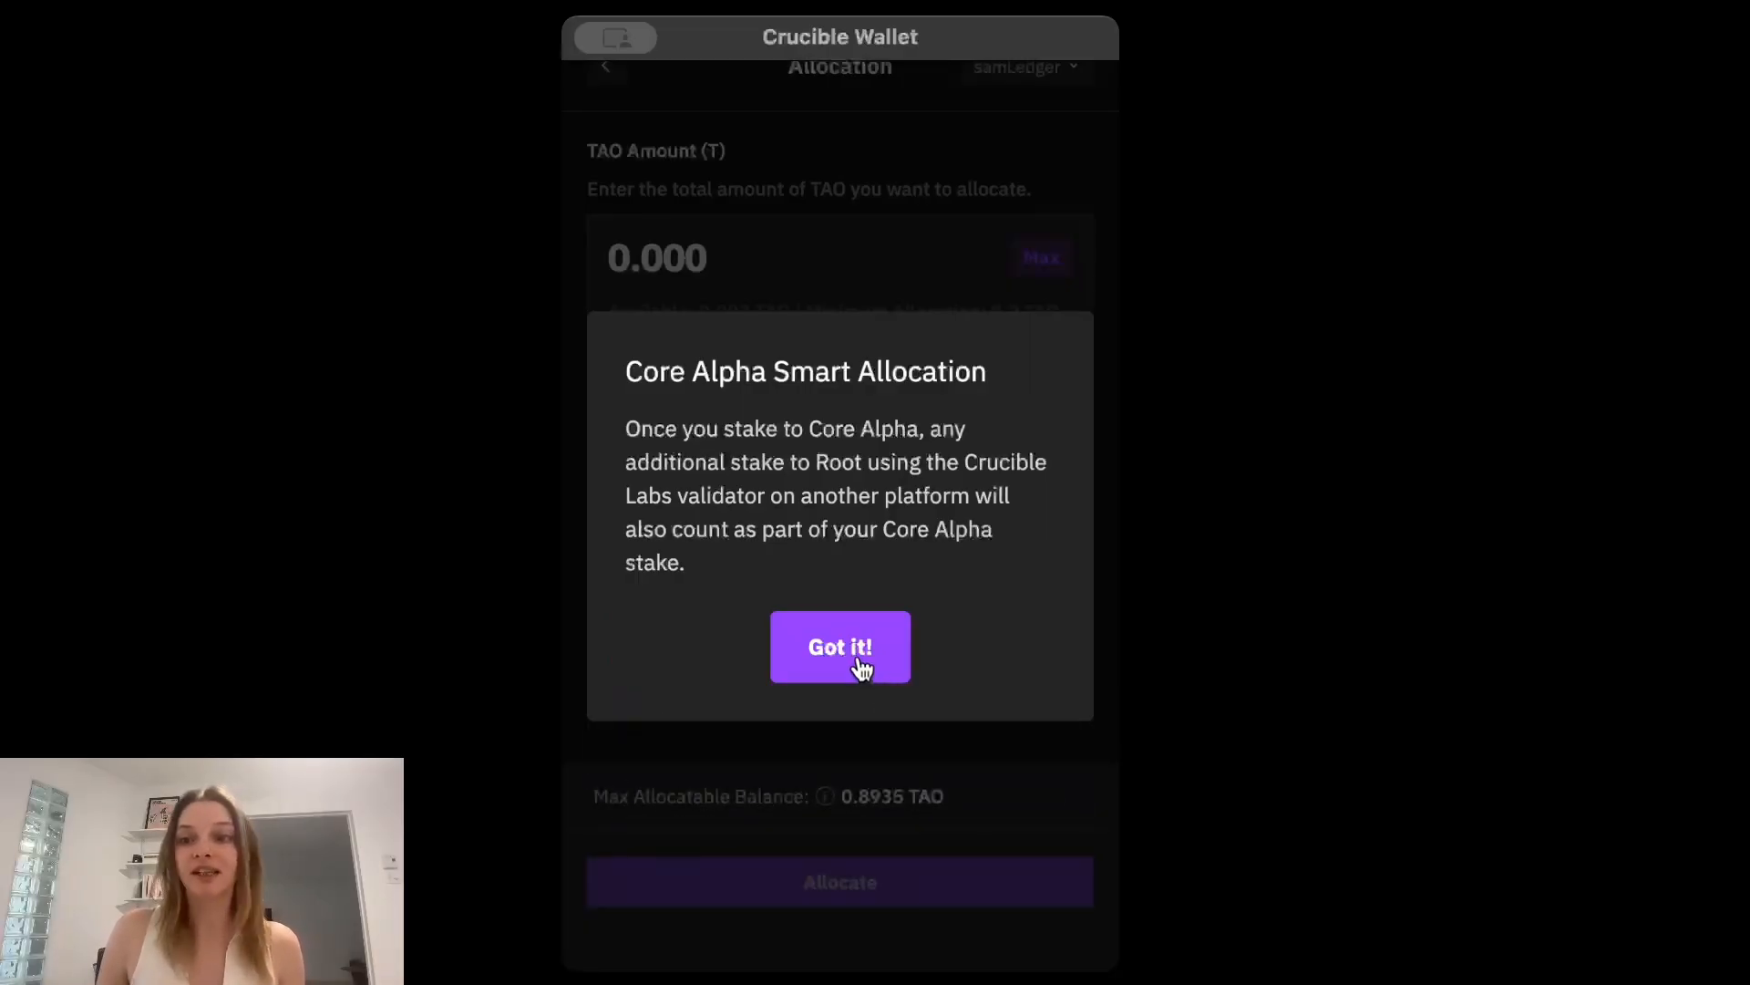
# Dismiss the Core Alpha Smart Allocation notice and set the TAO amount to allocate to 0.5.
pyautogui.click(857, 658)
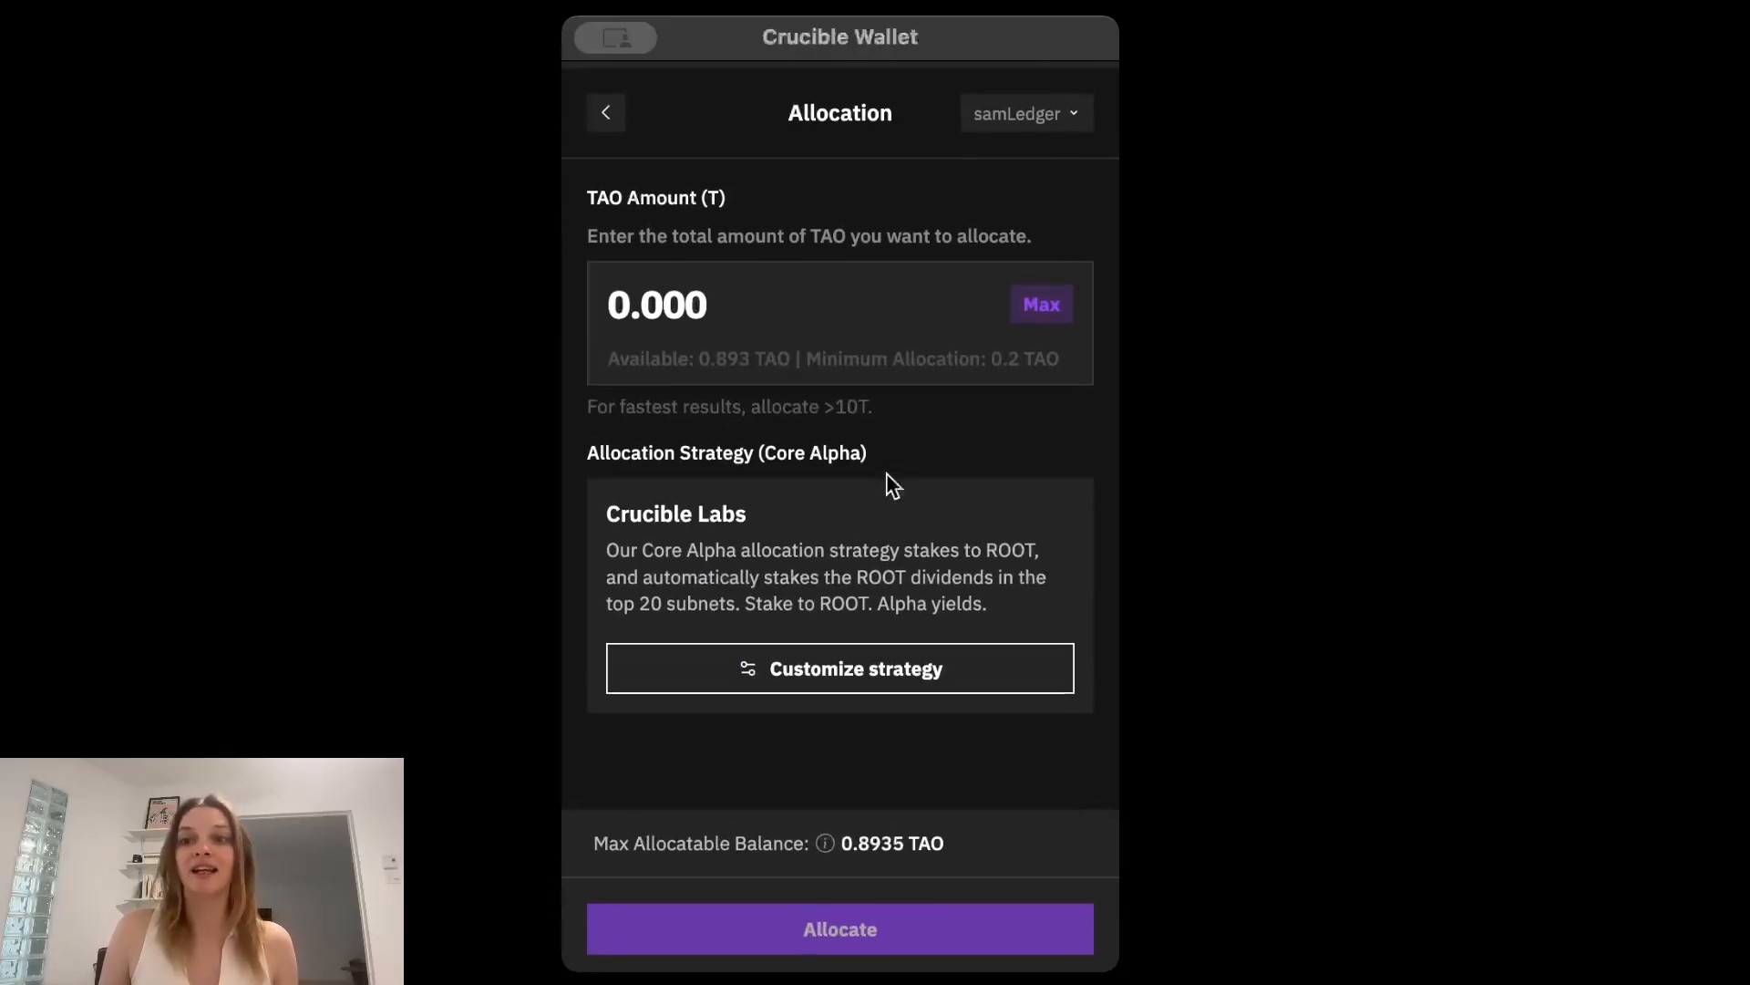
pyautogui.click(735, 292)
pyautogui.press('BackSpace')
pyautogui.press('BackSpace')
pyautogui.press('BackSpace')
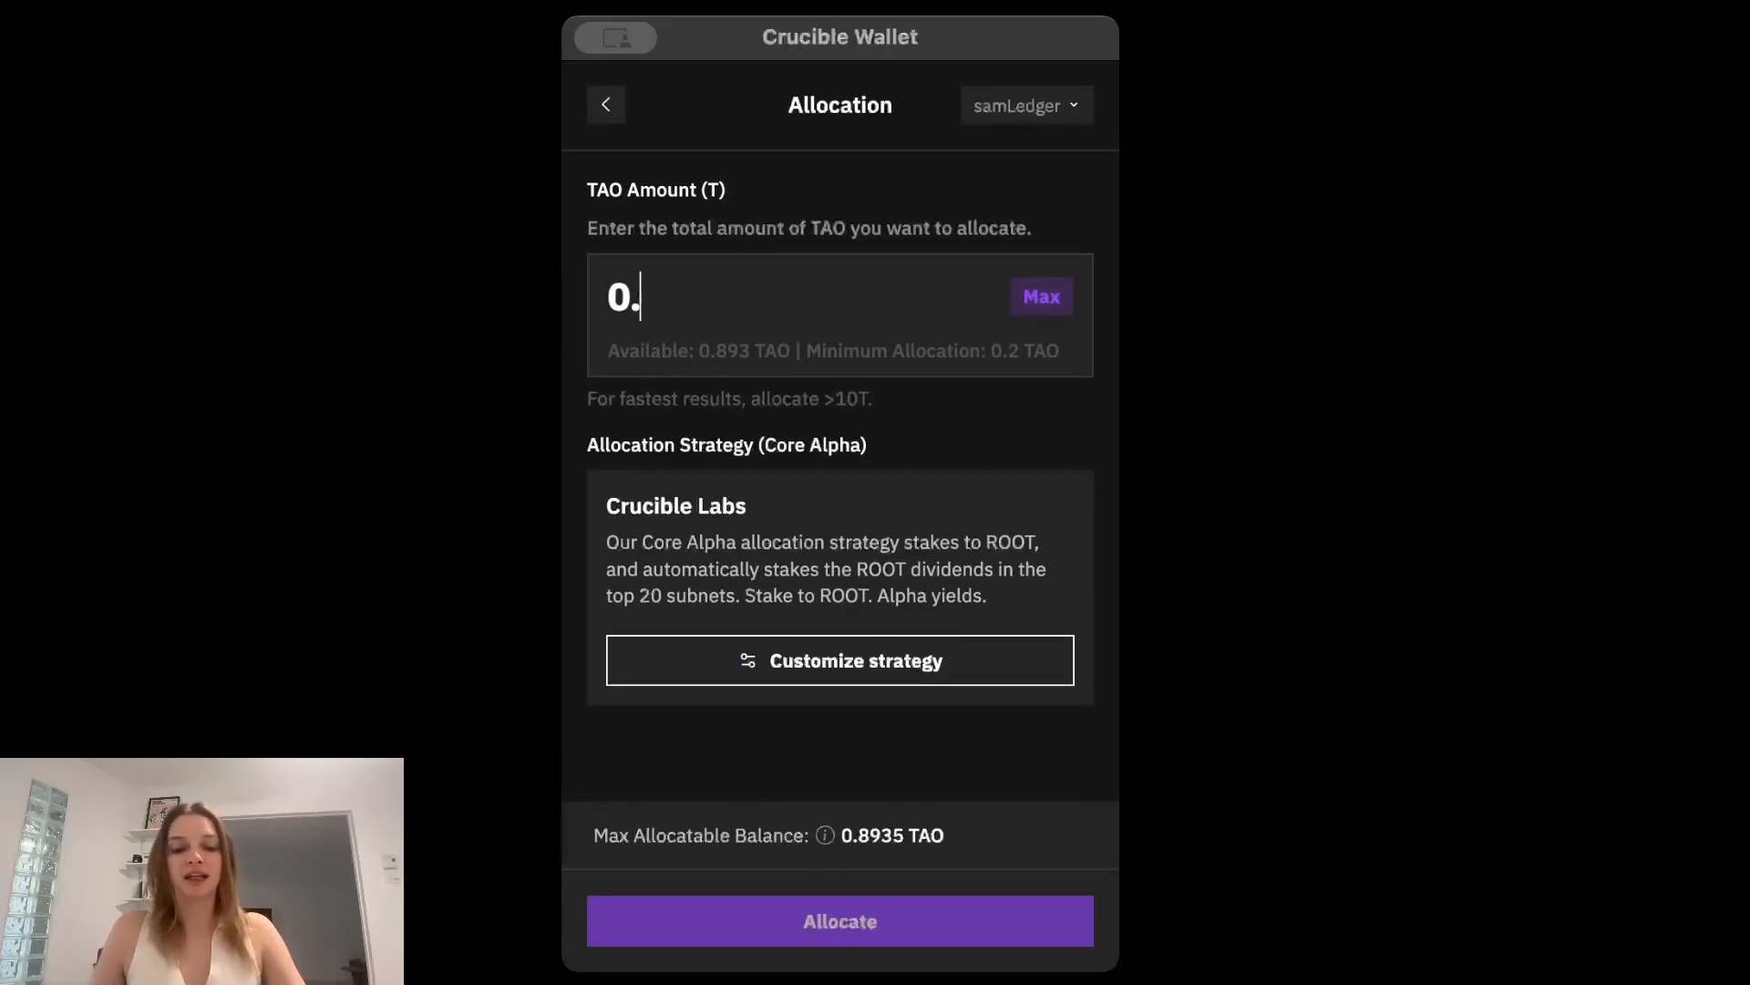
pyautogui.write('5')
pyautogui.scroll(-2, 784, 301)
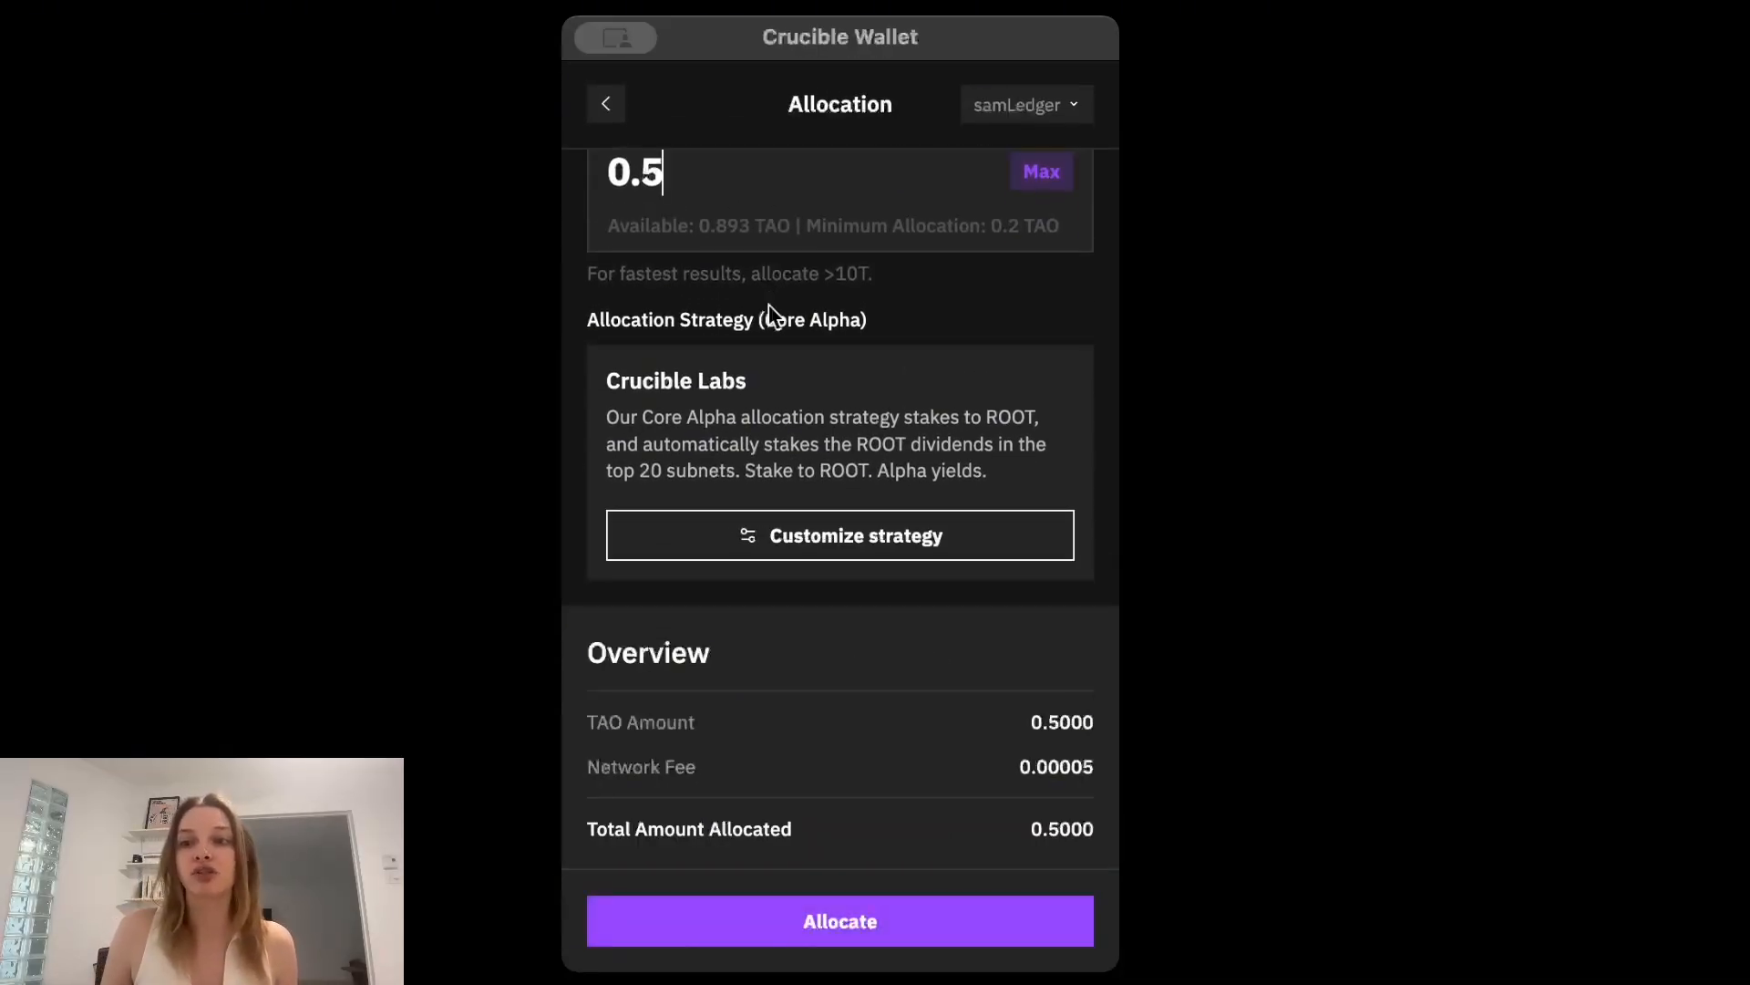
# Review the Core Alpha strategy's customization choices for number of top subnets and sort order, leaving without saving preferences.
pyautogui.click(870, 546)
pyautogui.scroll(-1, 886, 433)
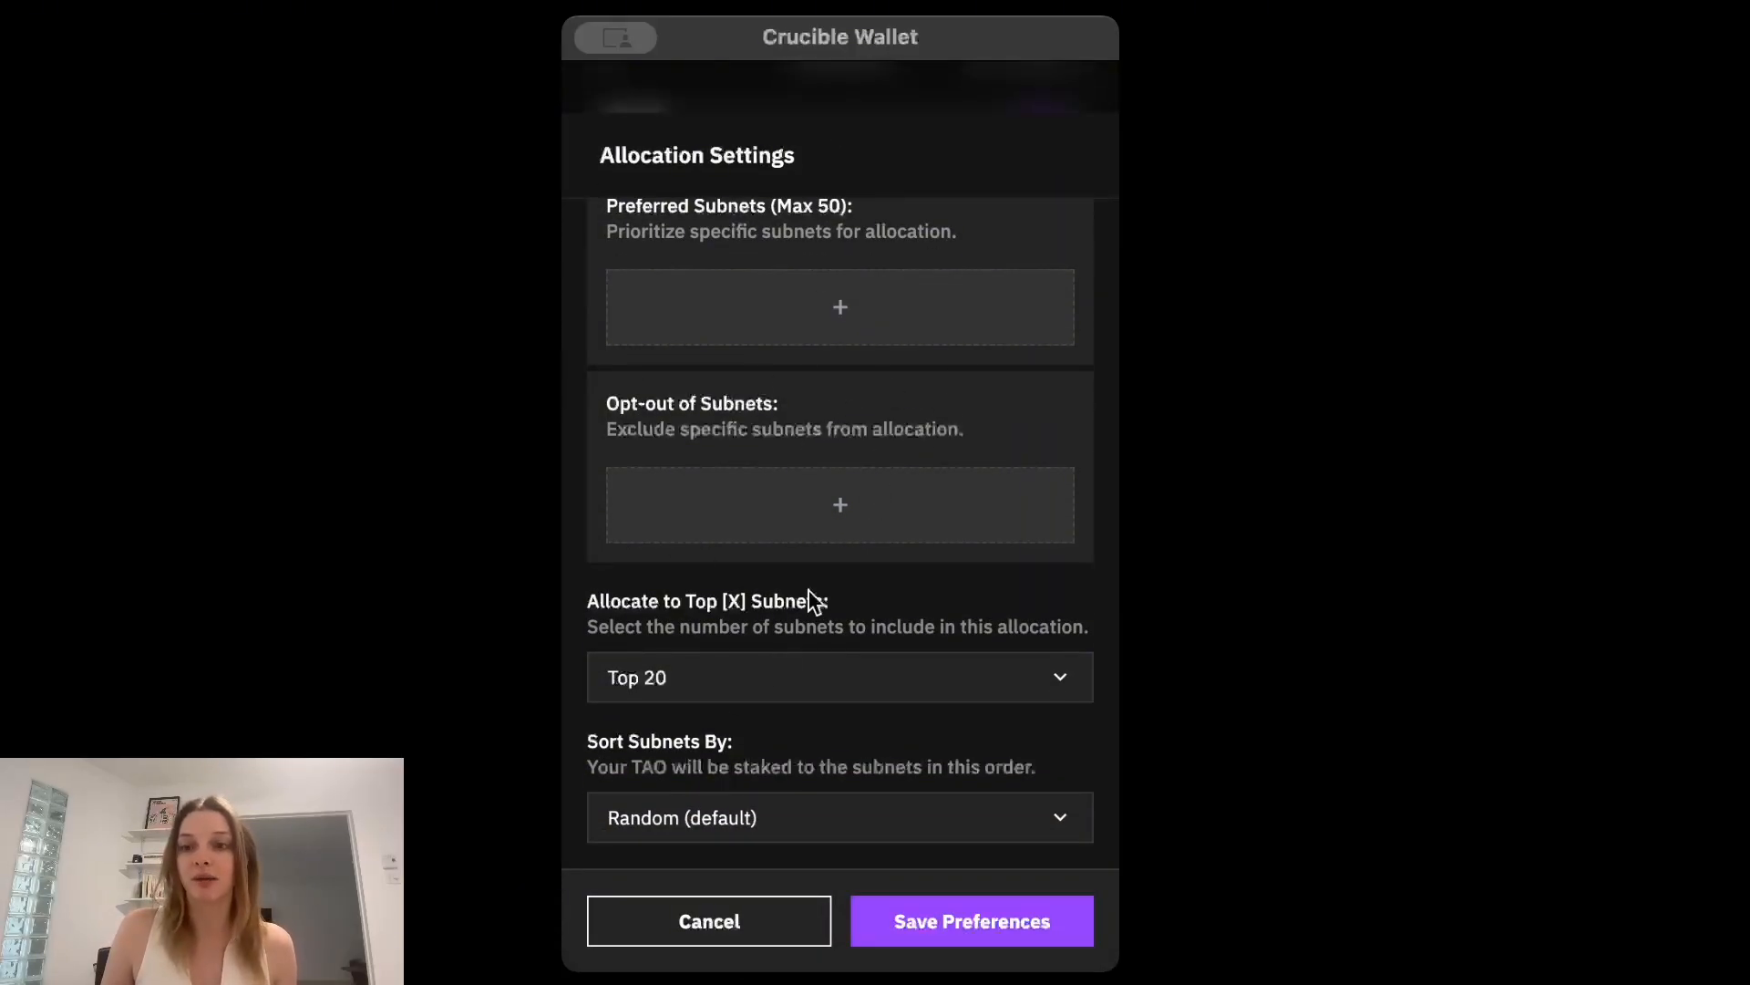
pyautogui.click(737, 693)
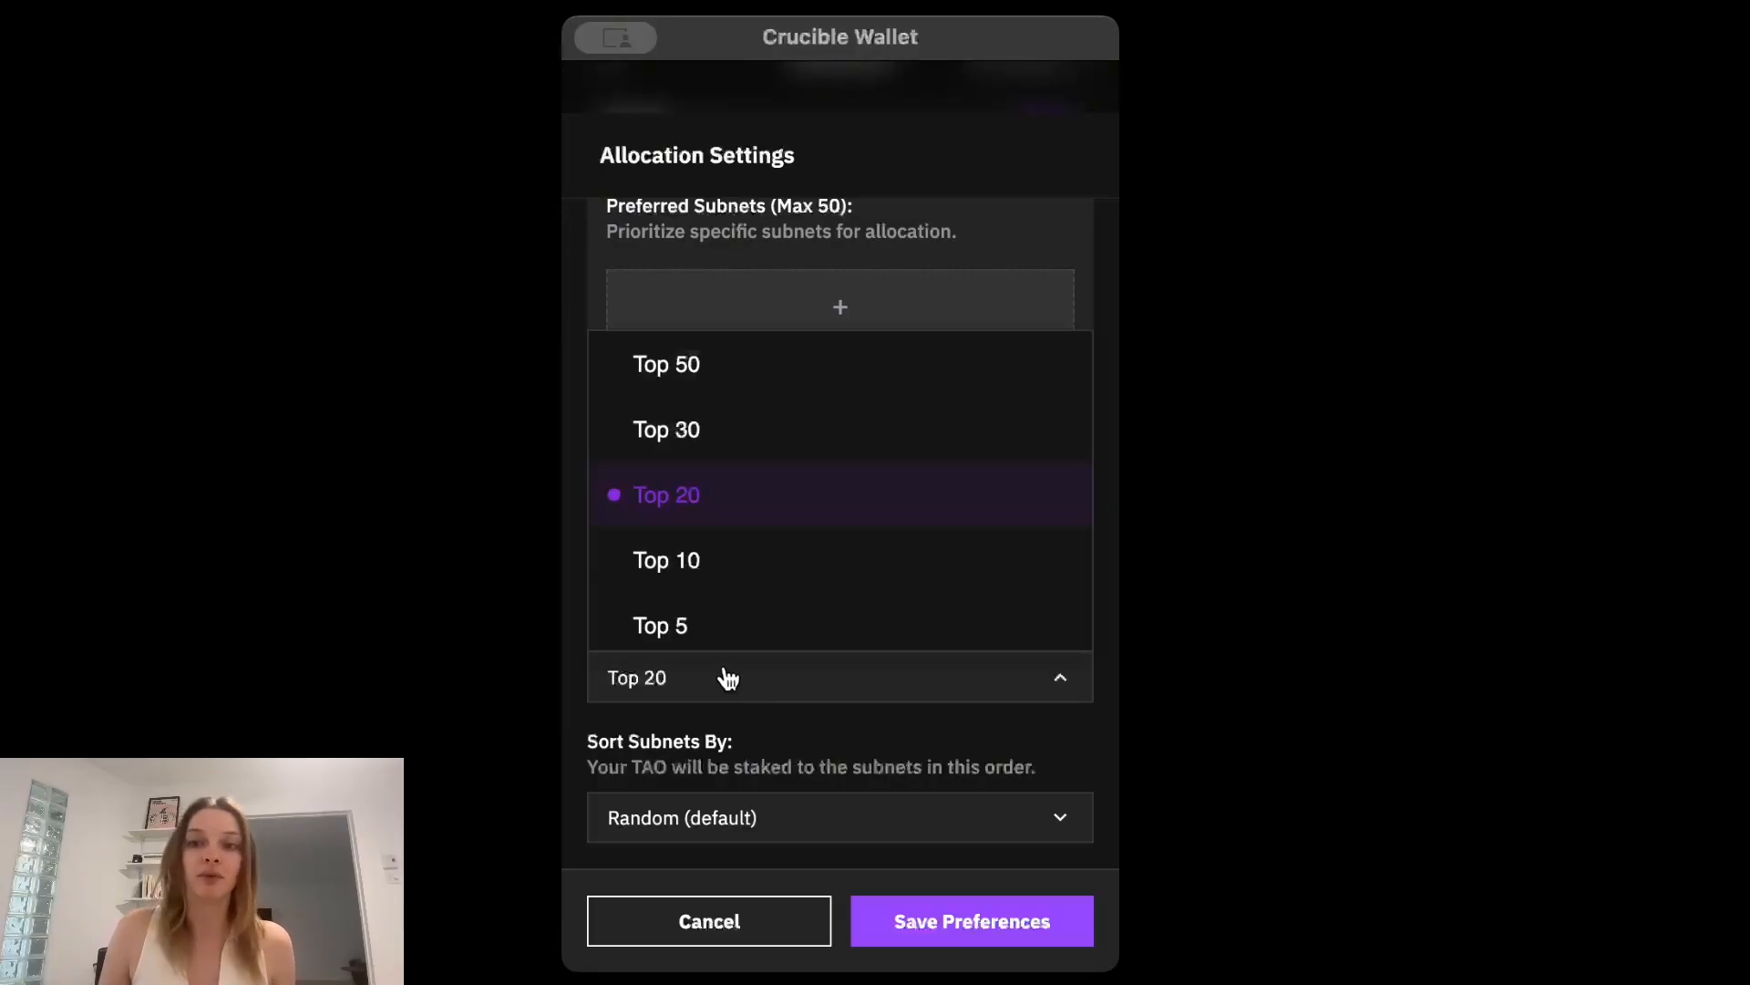
pyautogui.scroll(-1, 729, 645)
pyautogui.click(737, 821)
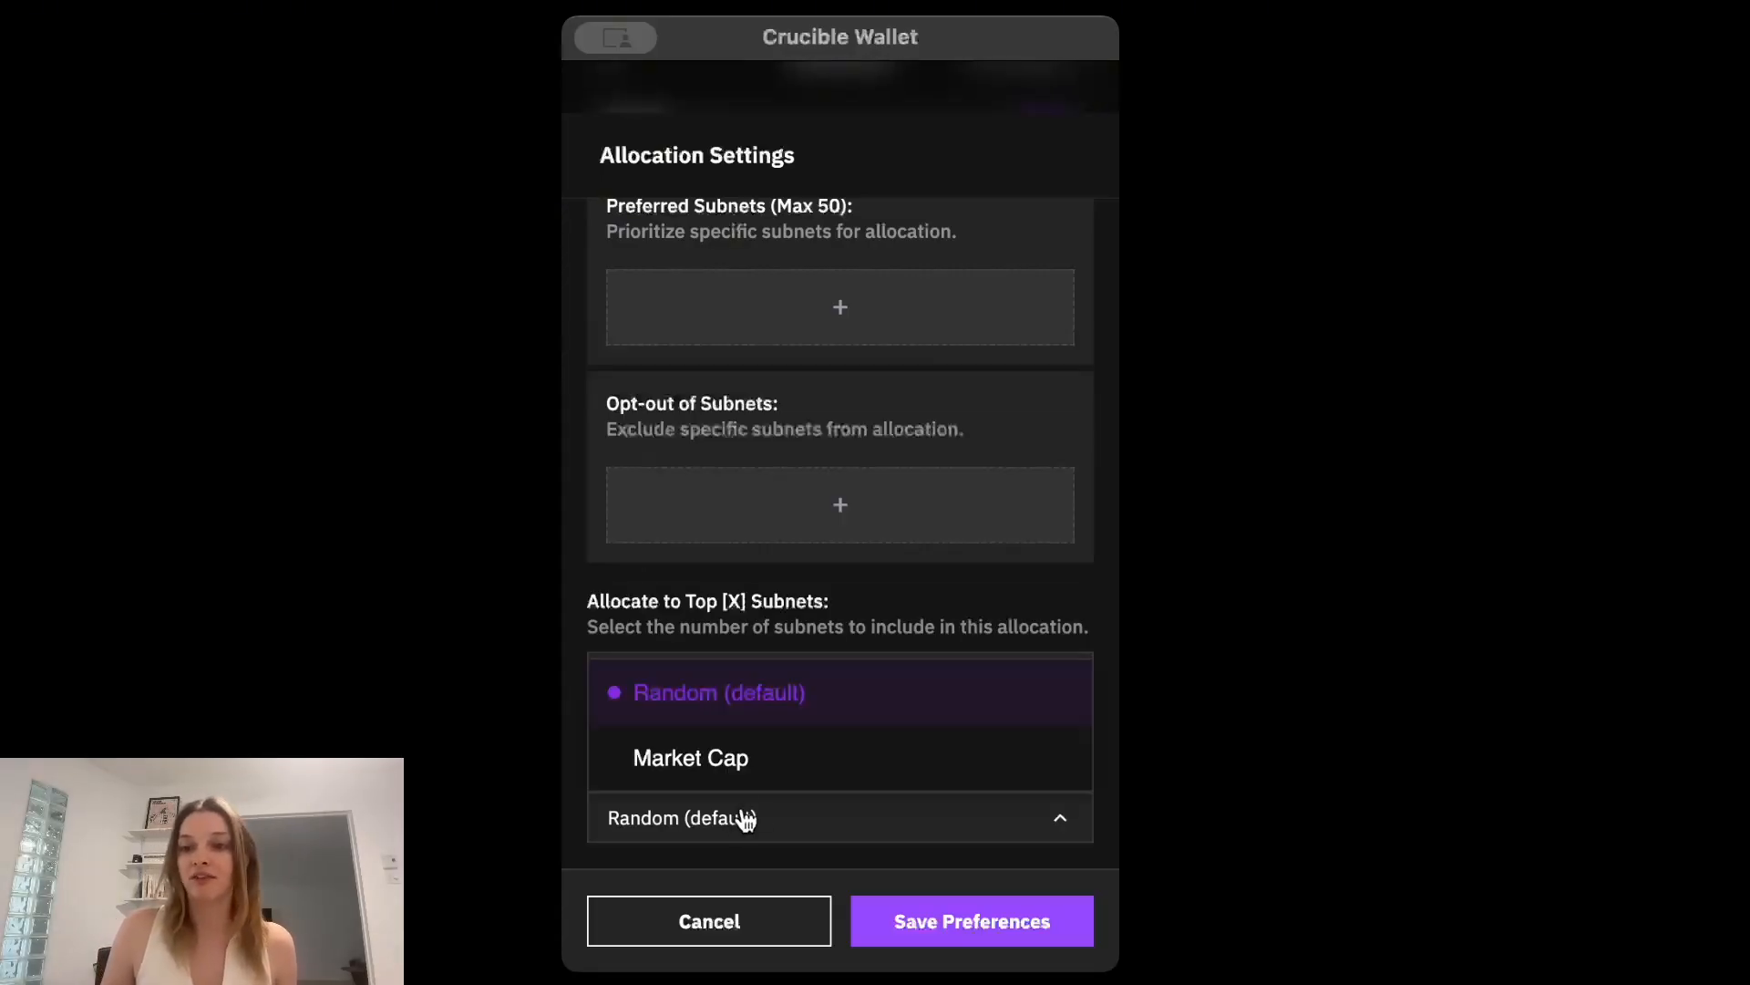
pyautogui.click(746, 939)
pyautogui.click(746, 939)
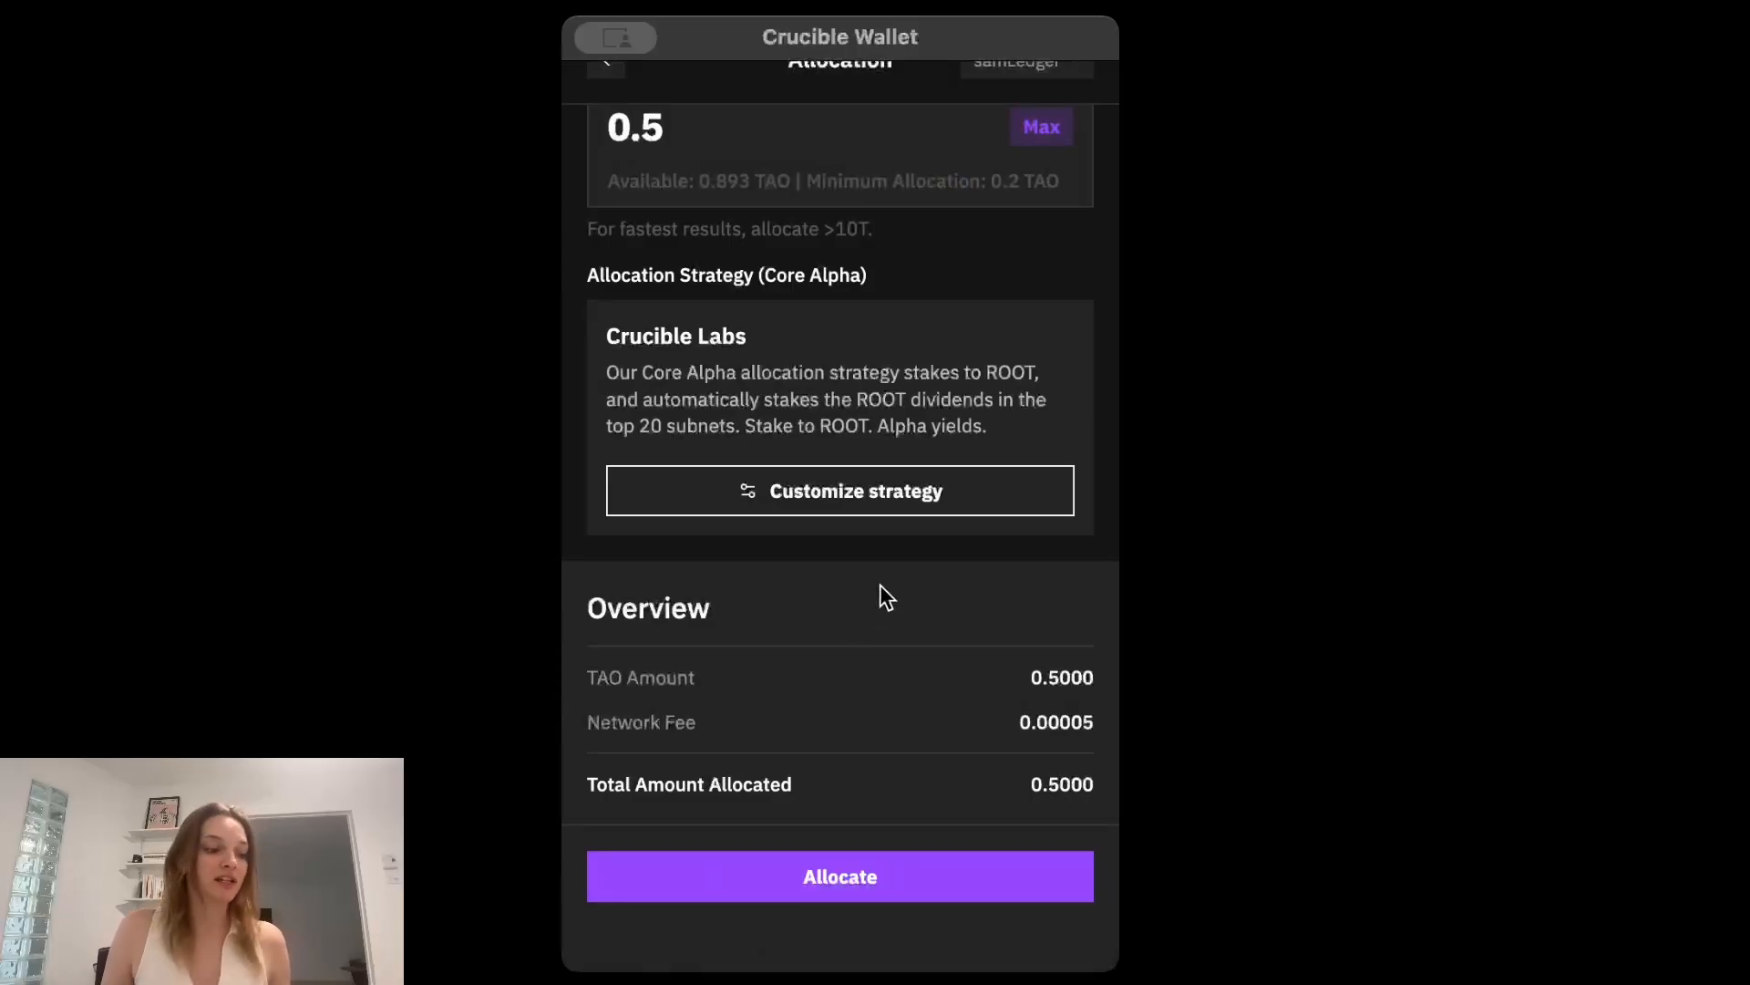
# Allocate the 0.5 TAO to Core Alpha, check the RAO amount against the Ledger and return to the wallet home.
pyautogui.click(830, 874)
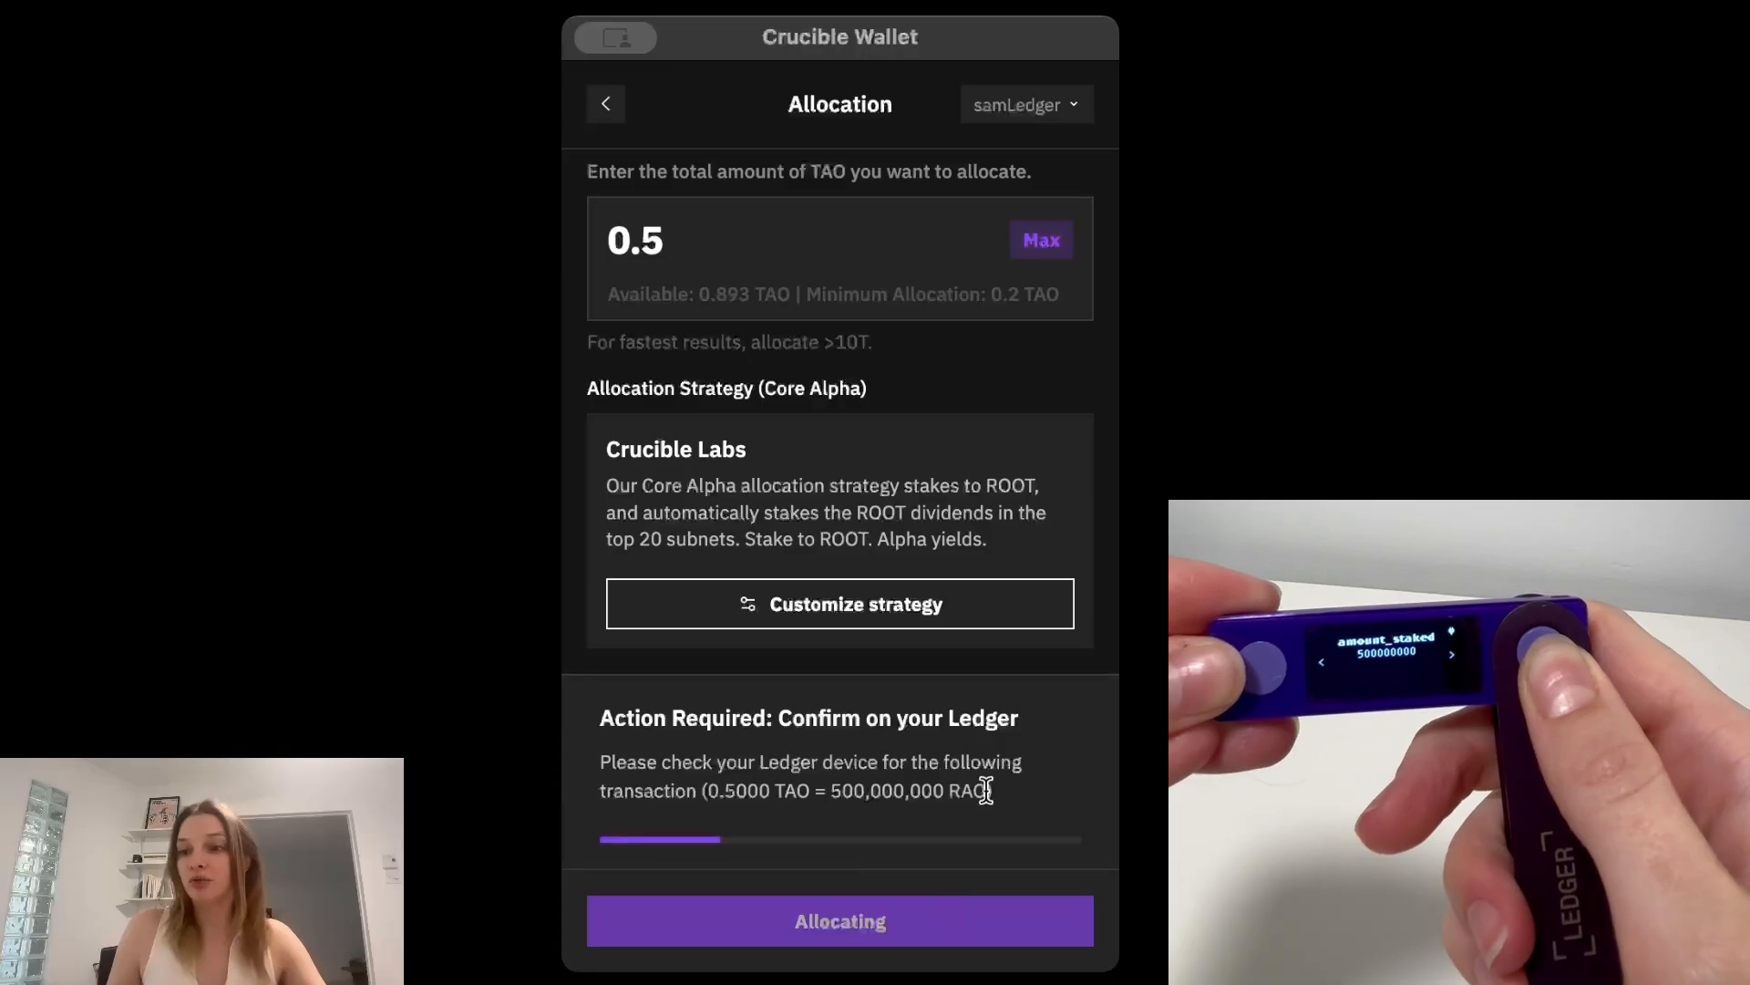
pyautogui.moveTo(987, 791); pyautogui.dragTo(705, 795)
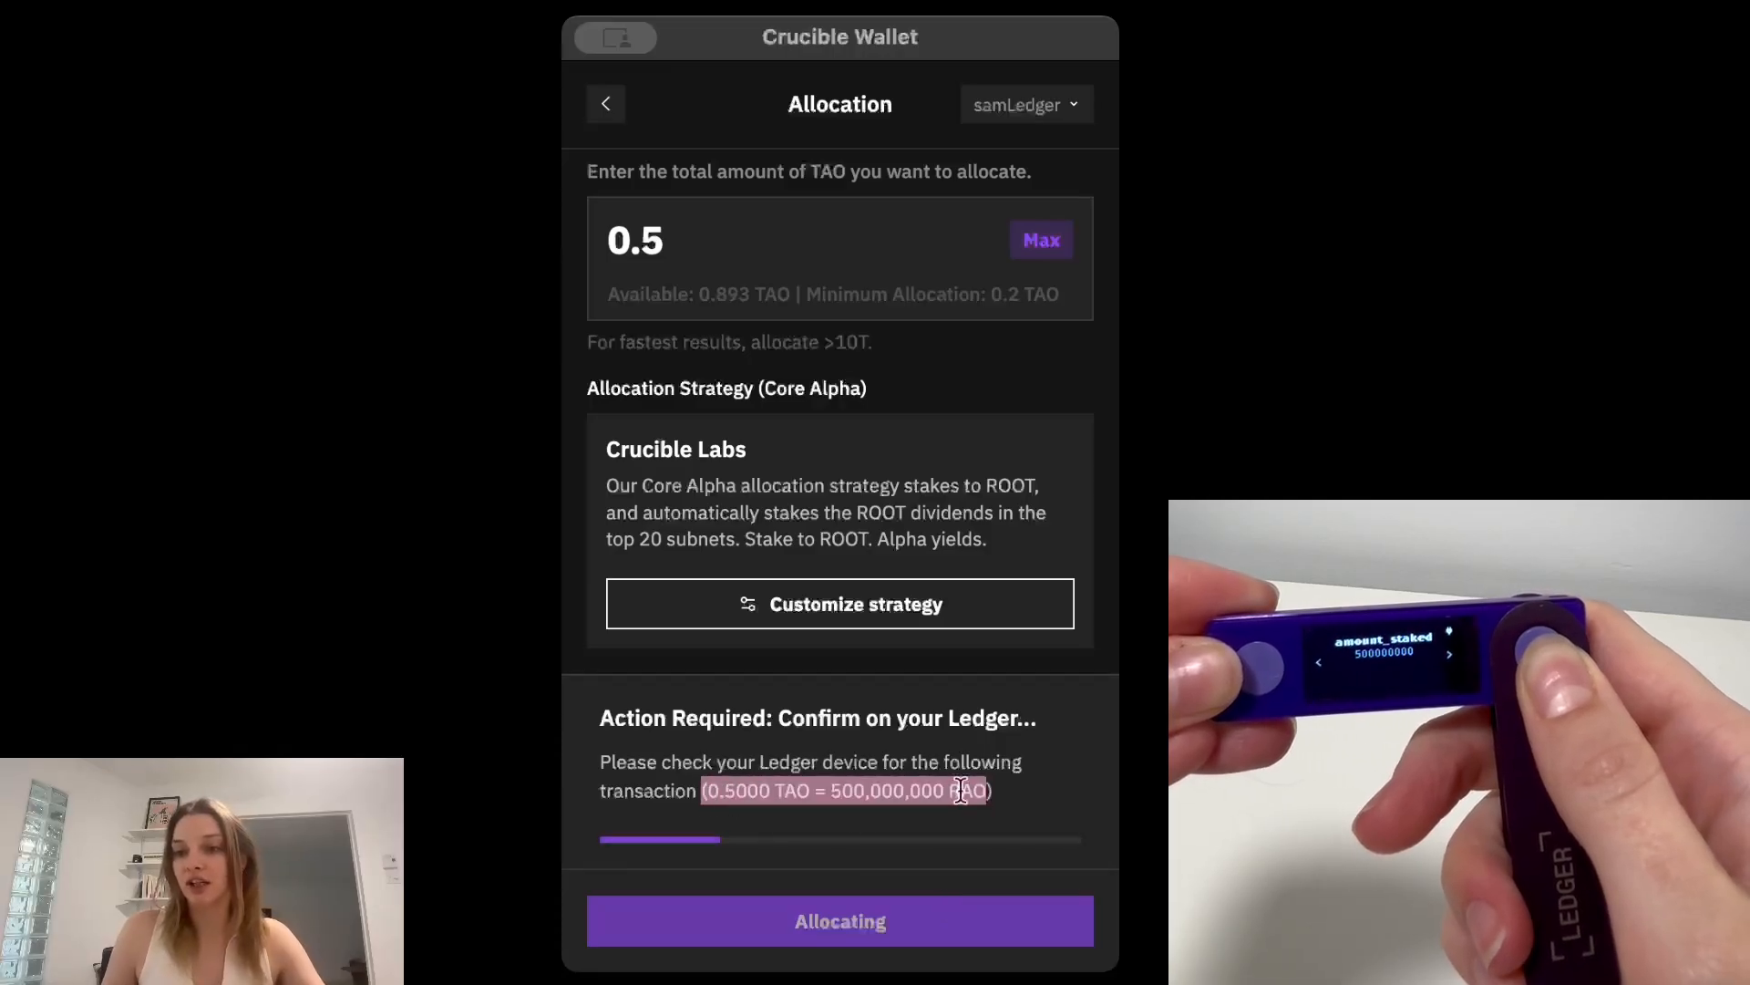
pyautogui.click(1018, 786)
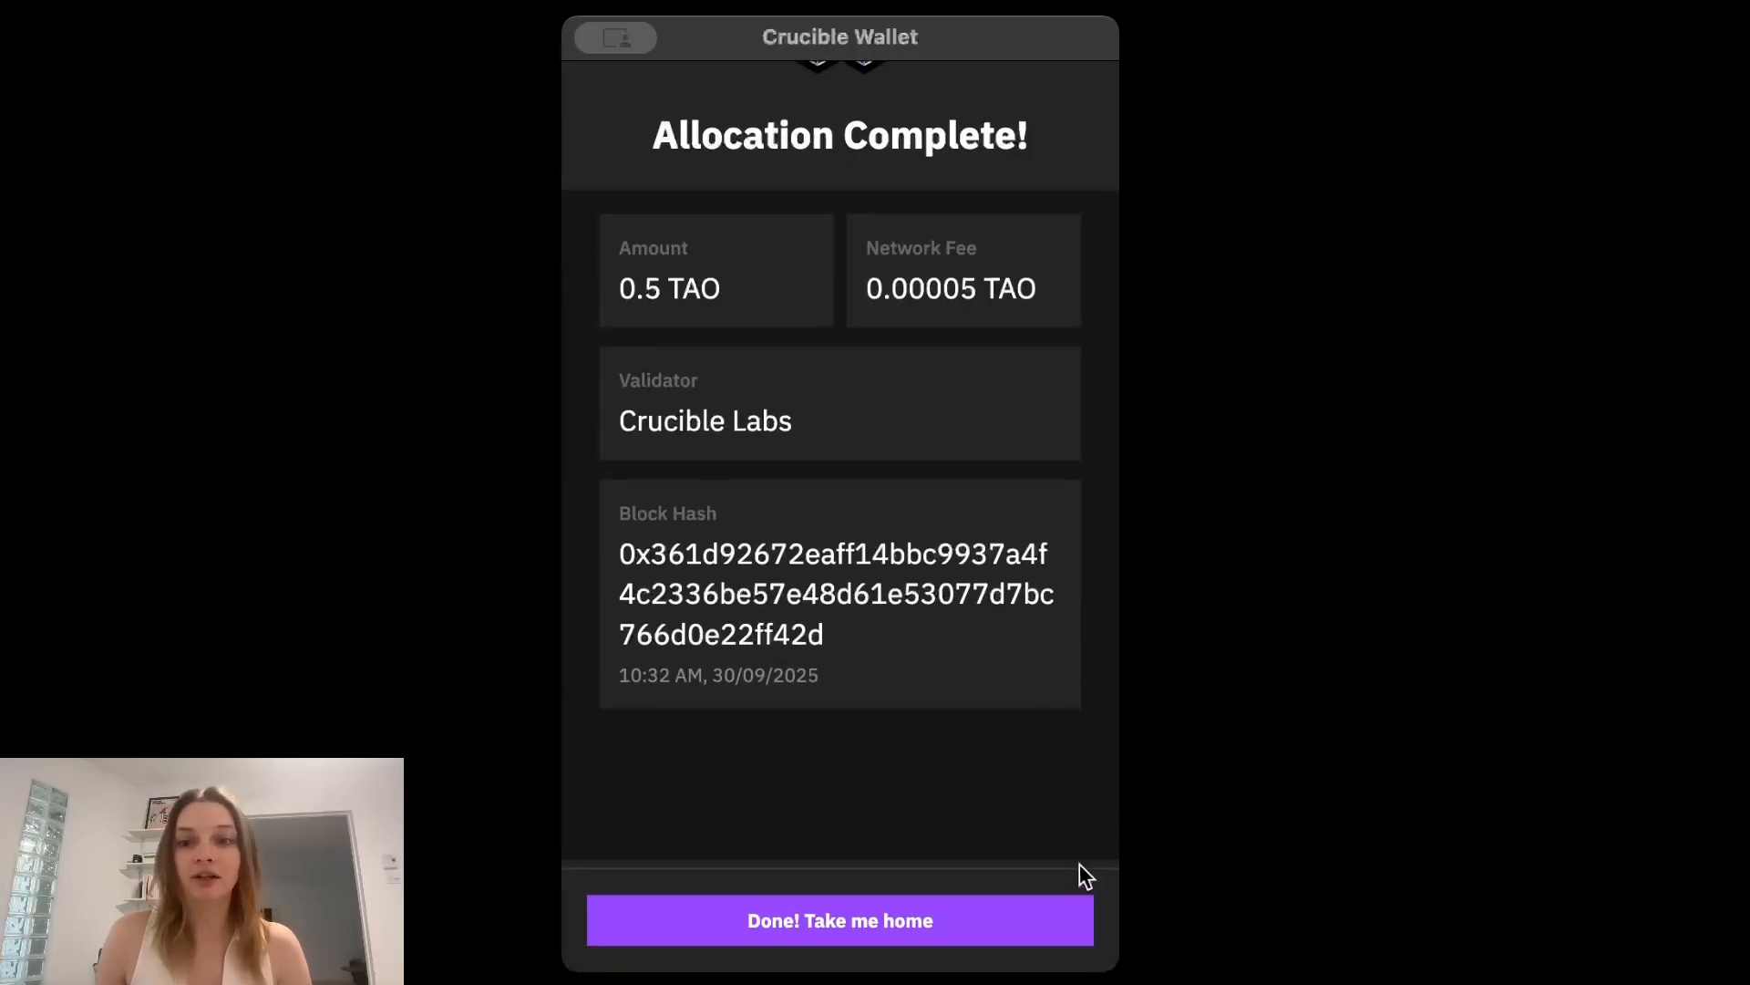
pyautogui.click(1067, 912)
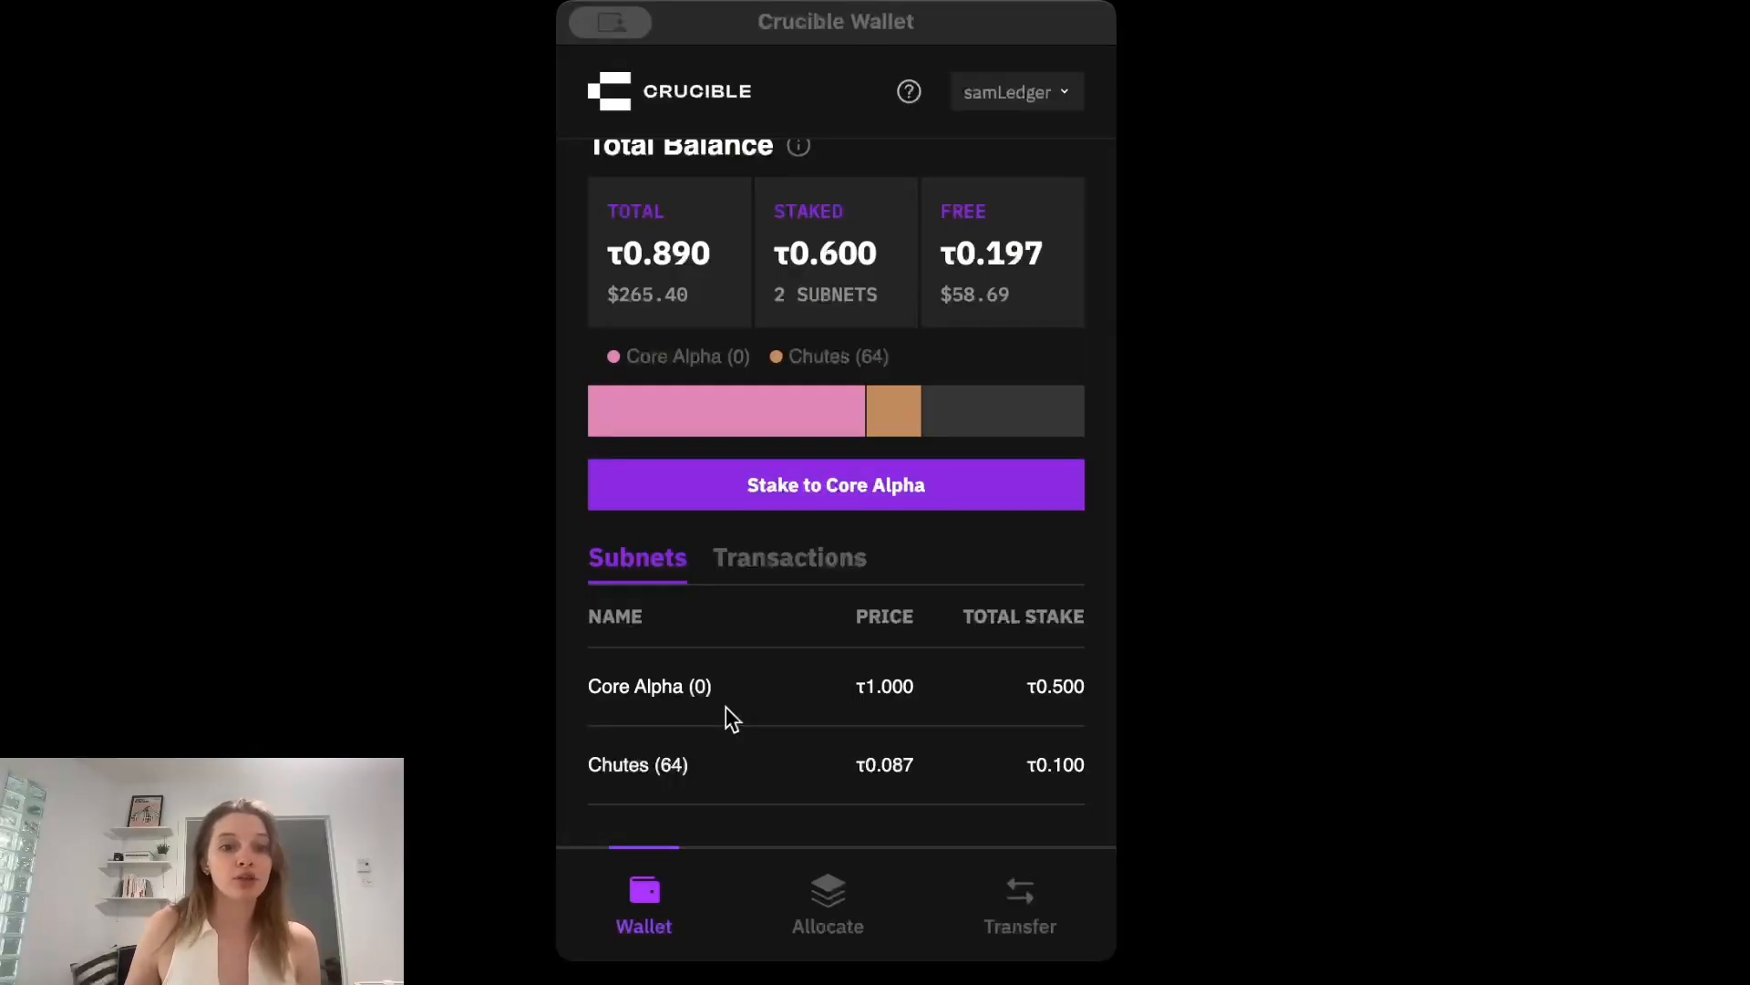
# Open the Core Alpha (0) position for unstaking and set the amount to the maximum staked.
pyautogui.click(1052, 125)
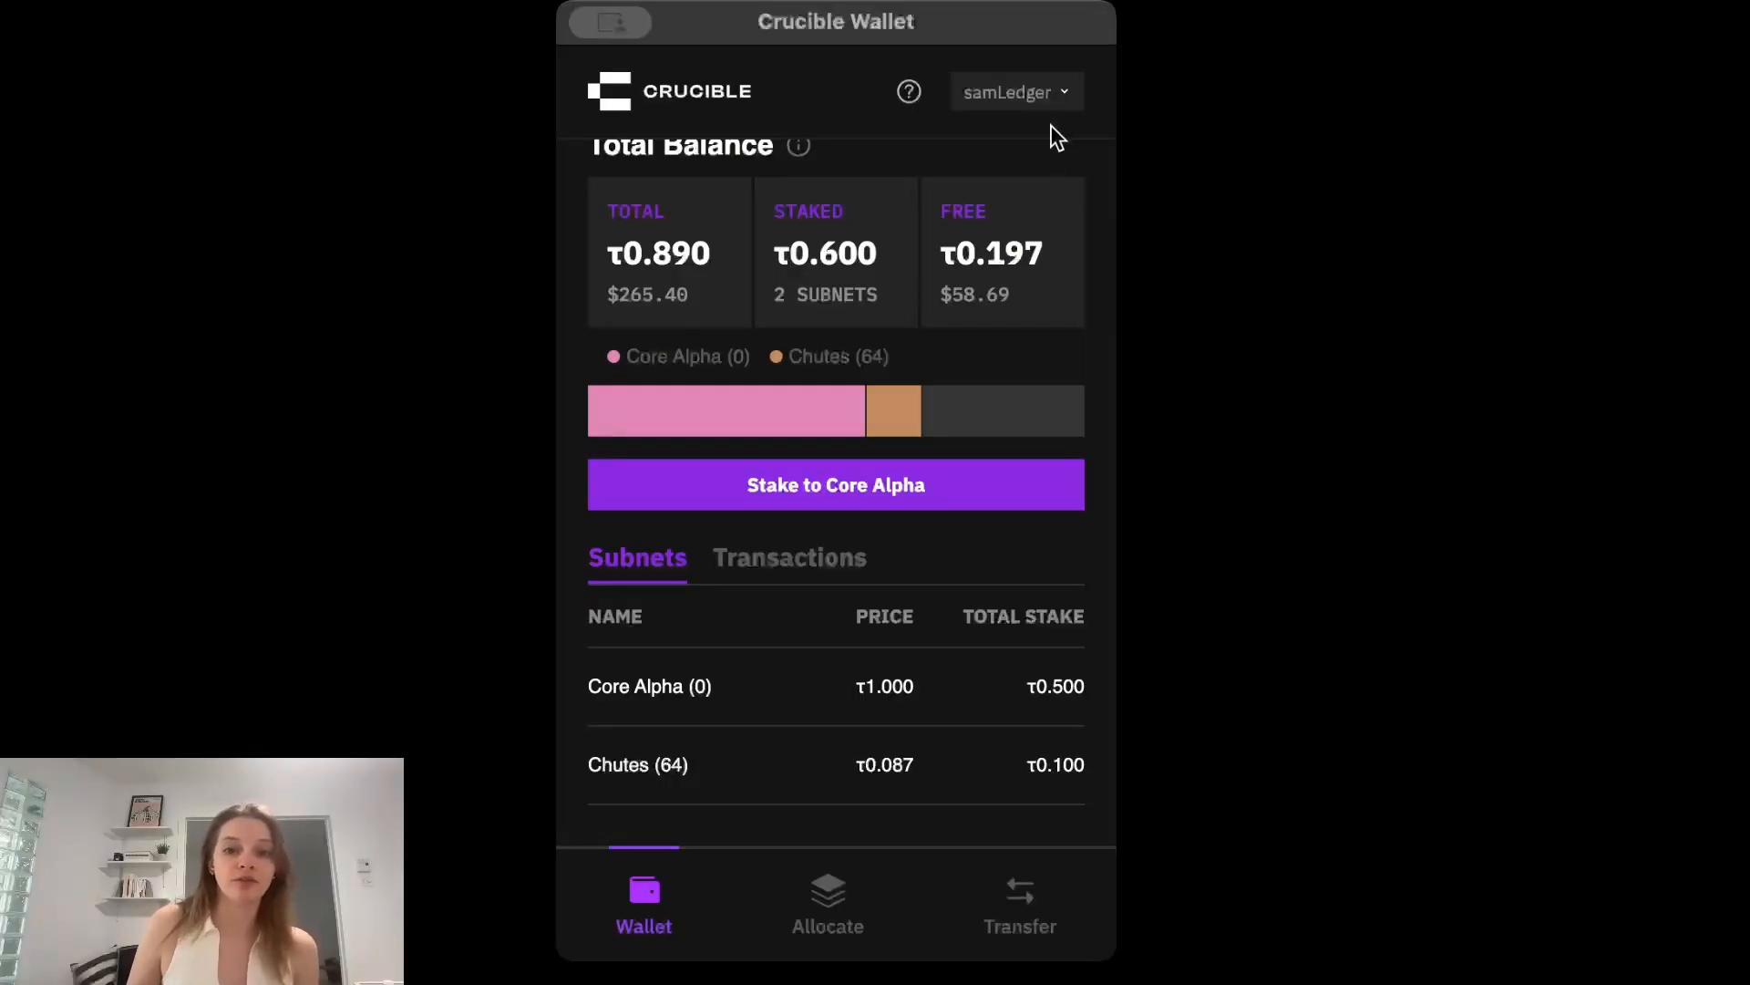
pyautogui.click(740, 694)
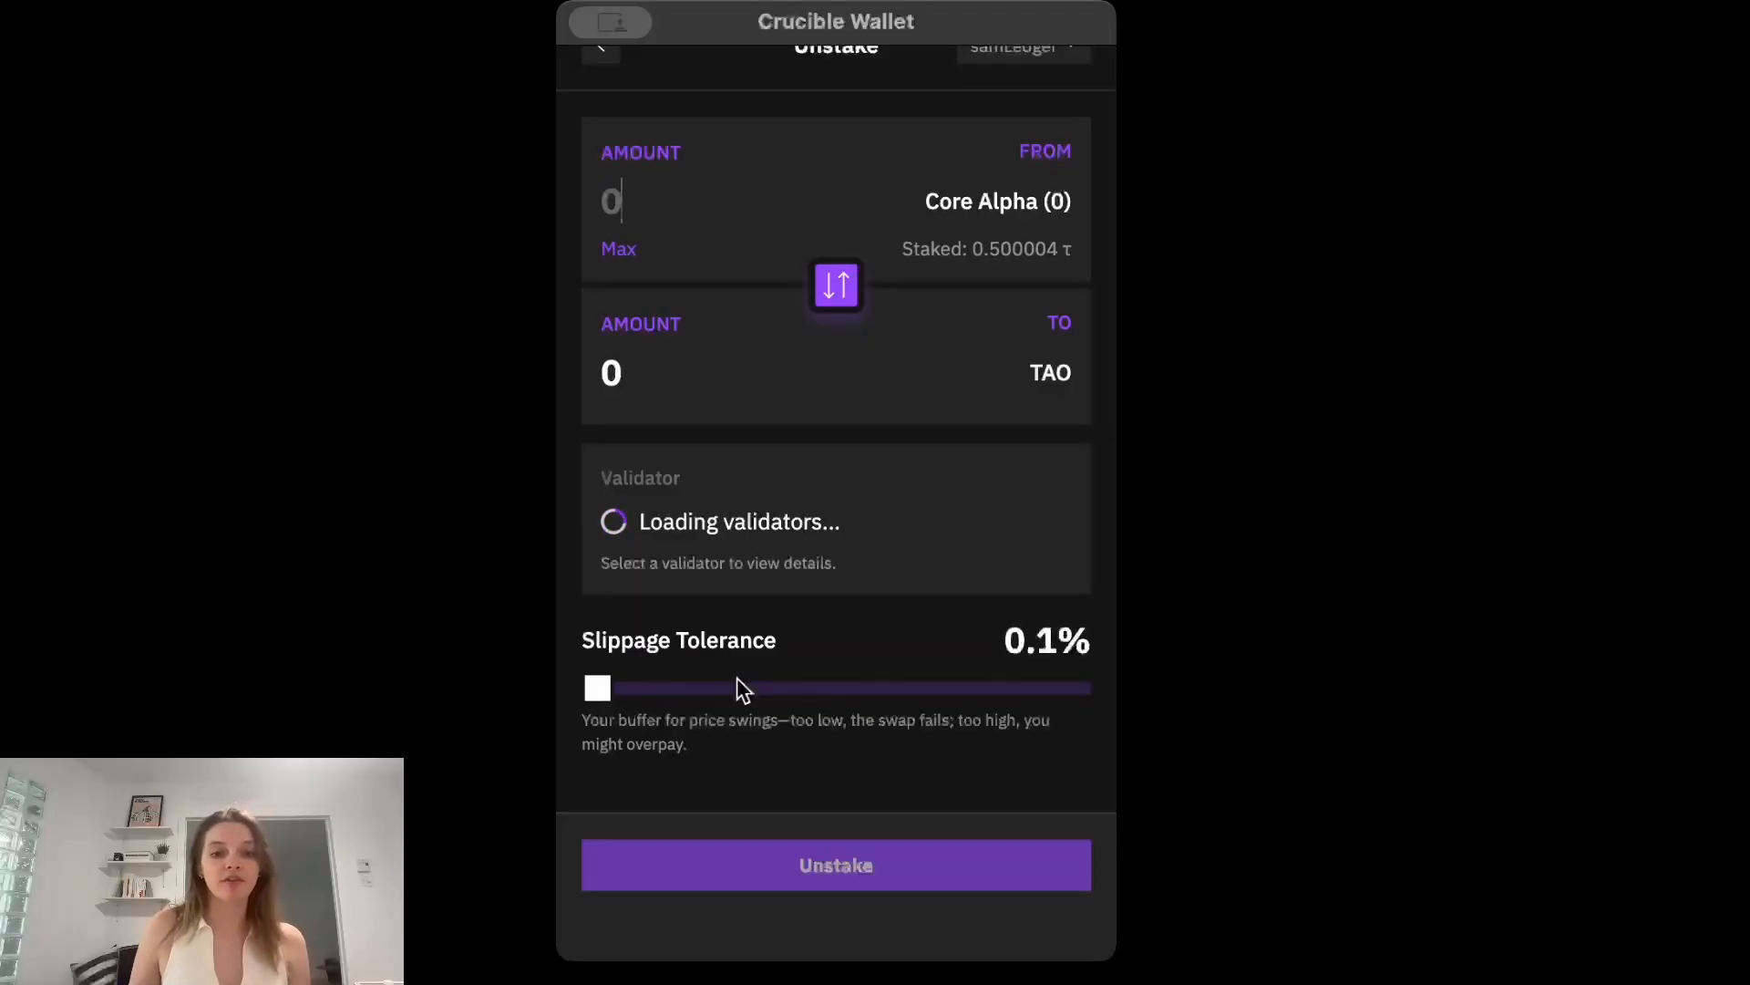
pyautogui.click(620, 255)
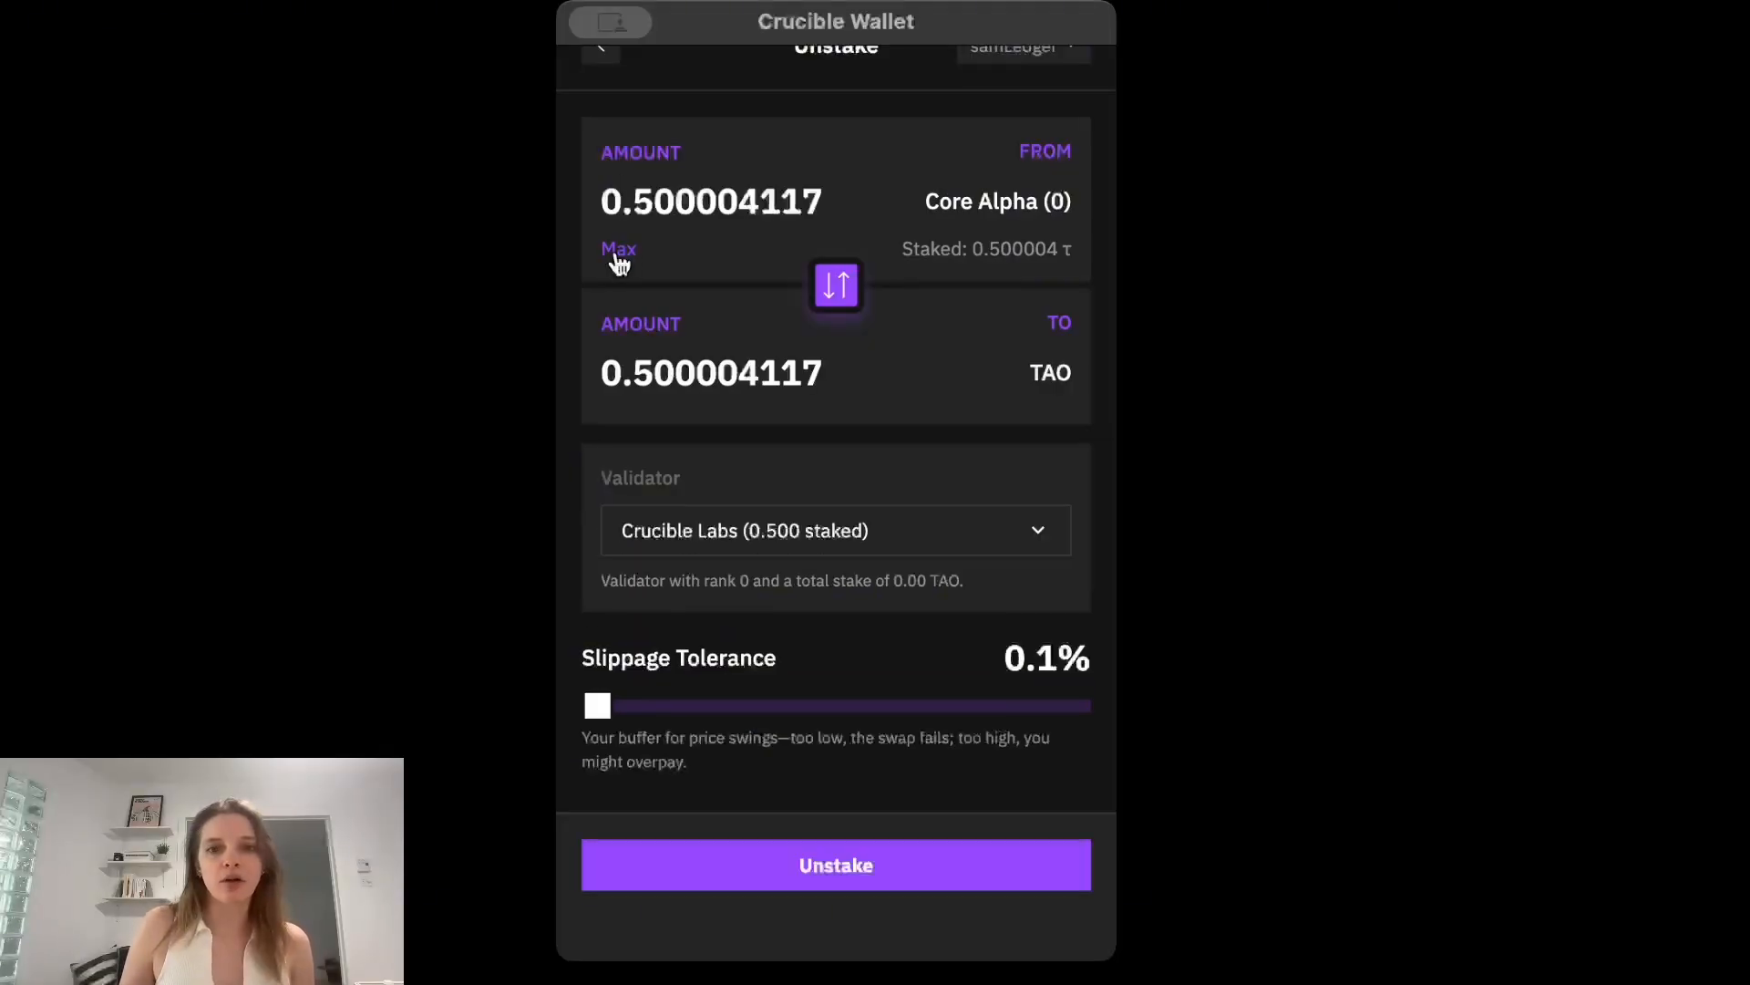
# Submit the Core Alpha unstake, check the RAO amount against the Ledger and return to the wallet home.
pyautogui.click(860, 867)
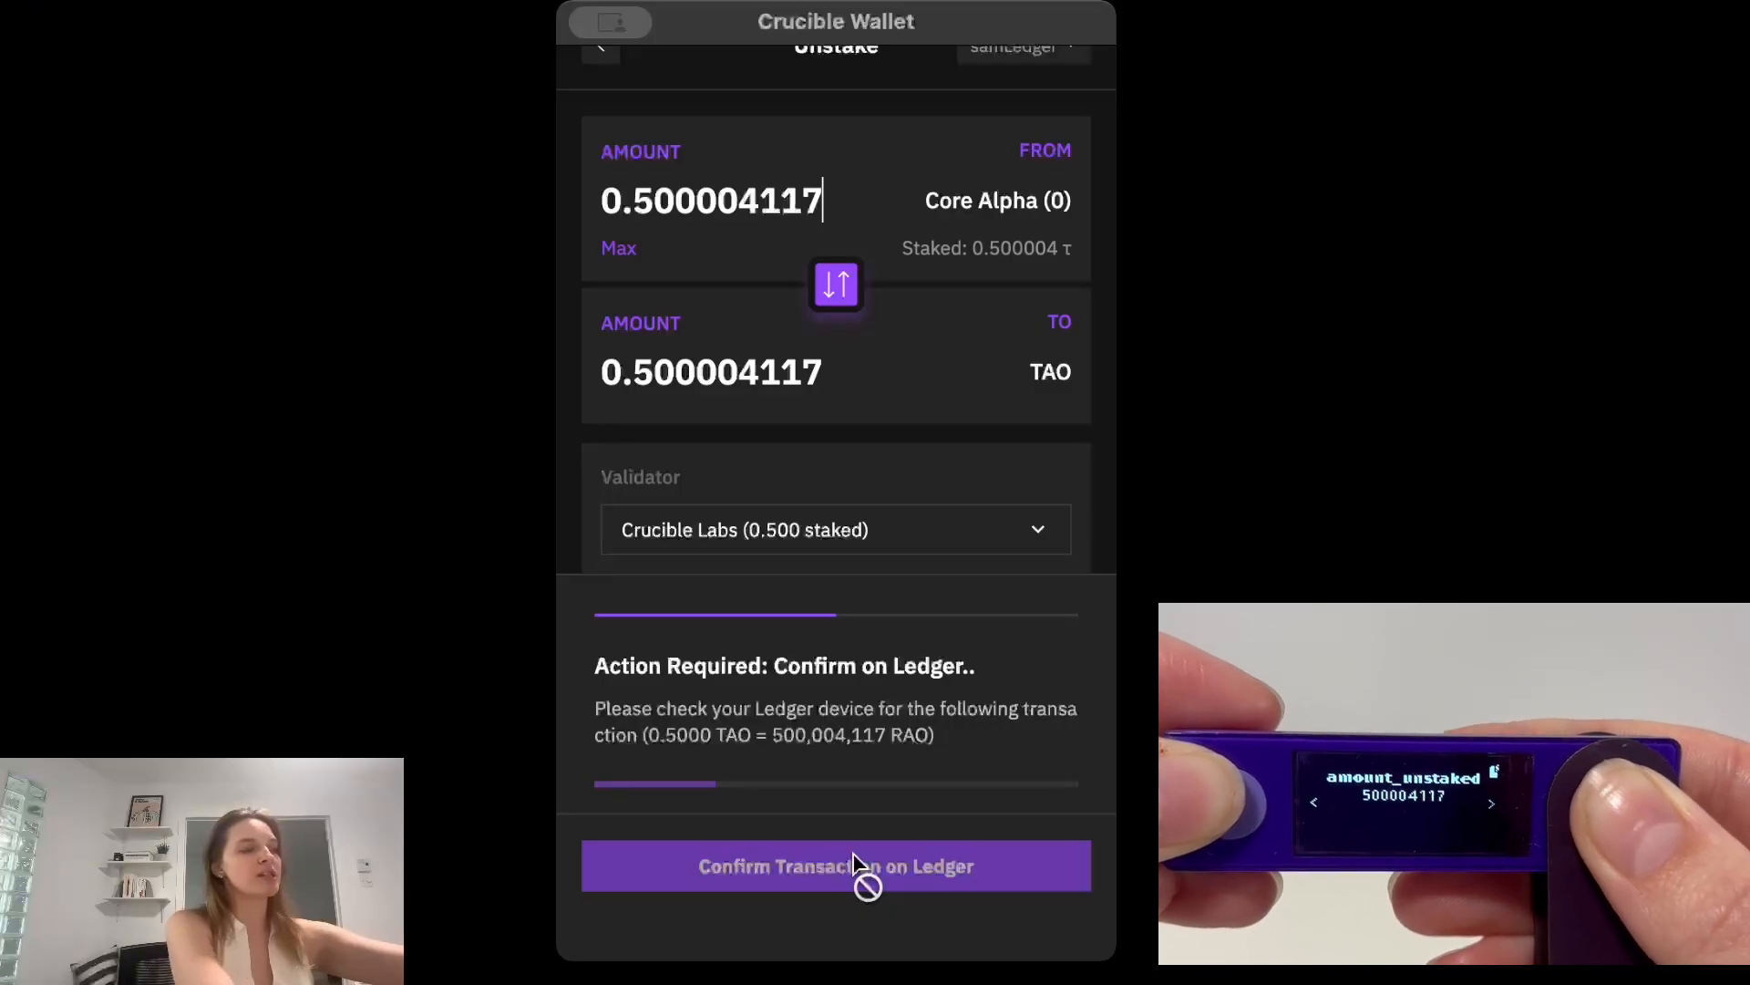
pyautogui.moveTo(931, 734); pyautogui.dragTo(648, 734)
pyautogui.click(774, 747)
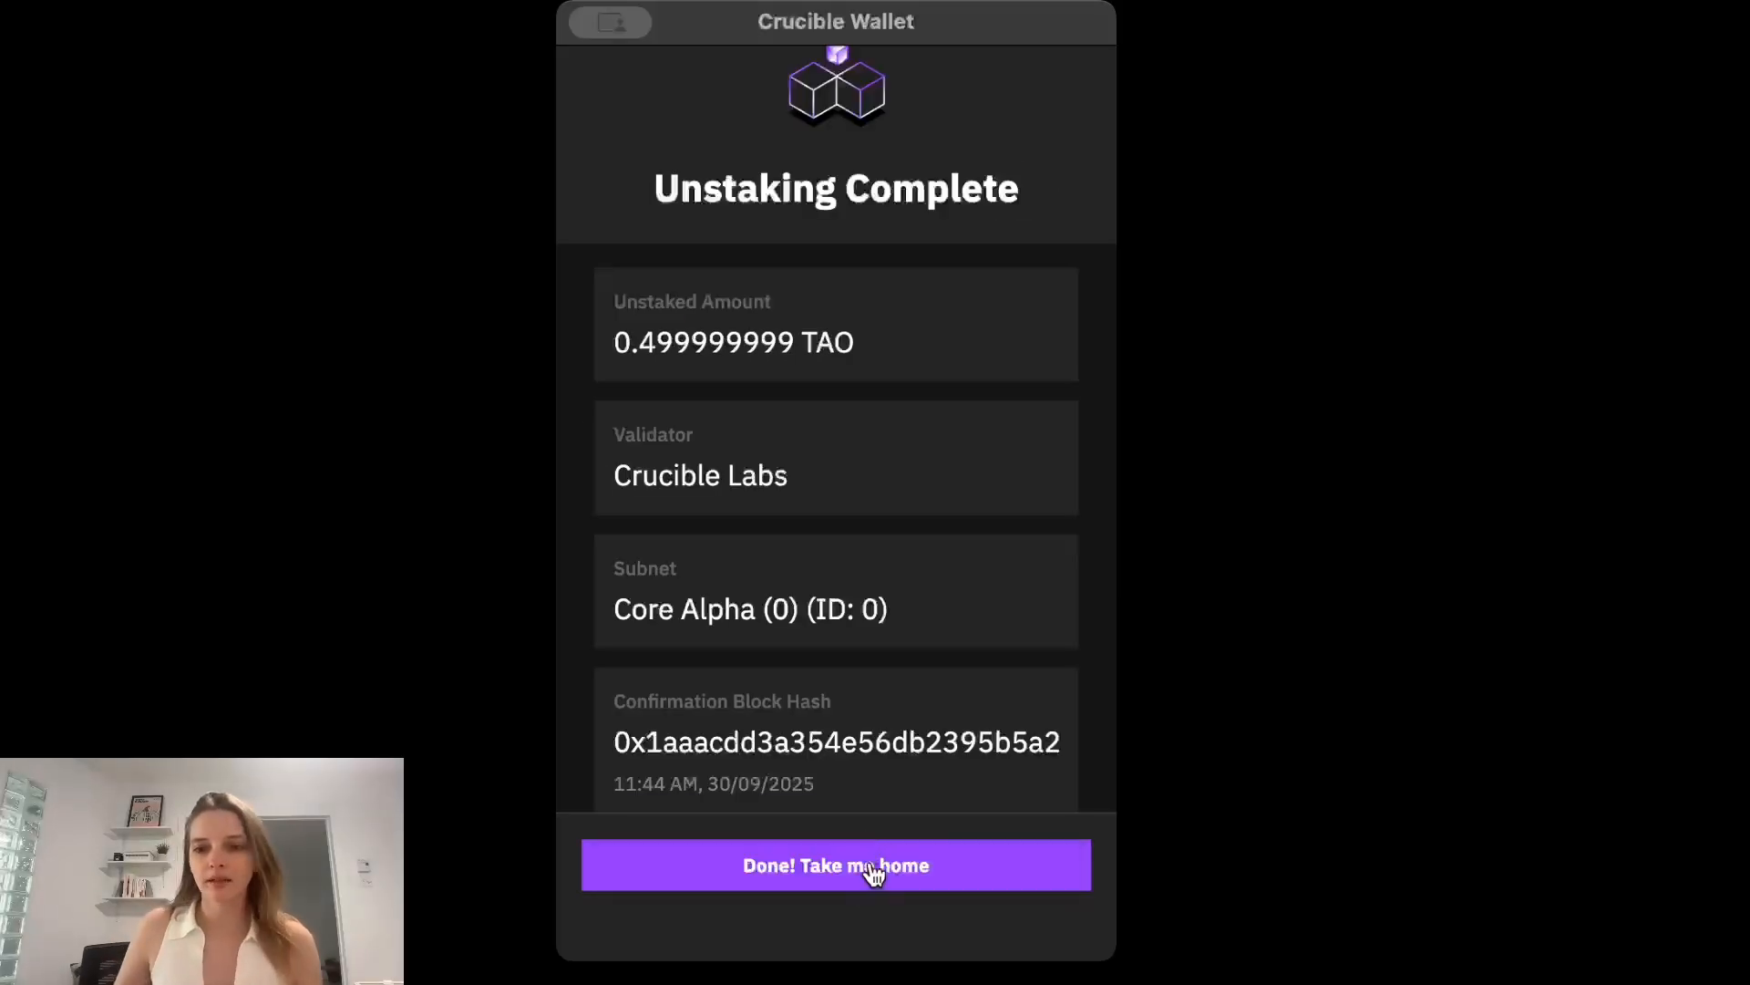
pyautogui.click(870, 866)
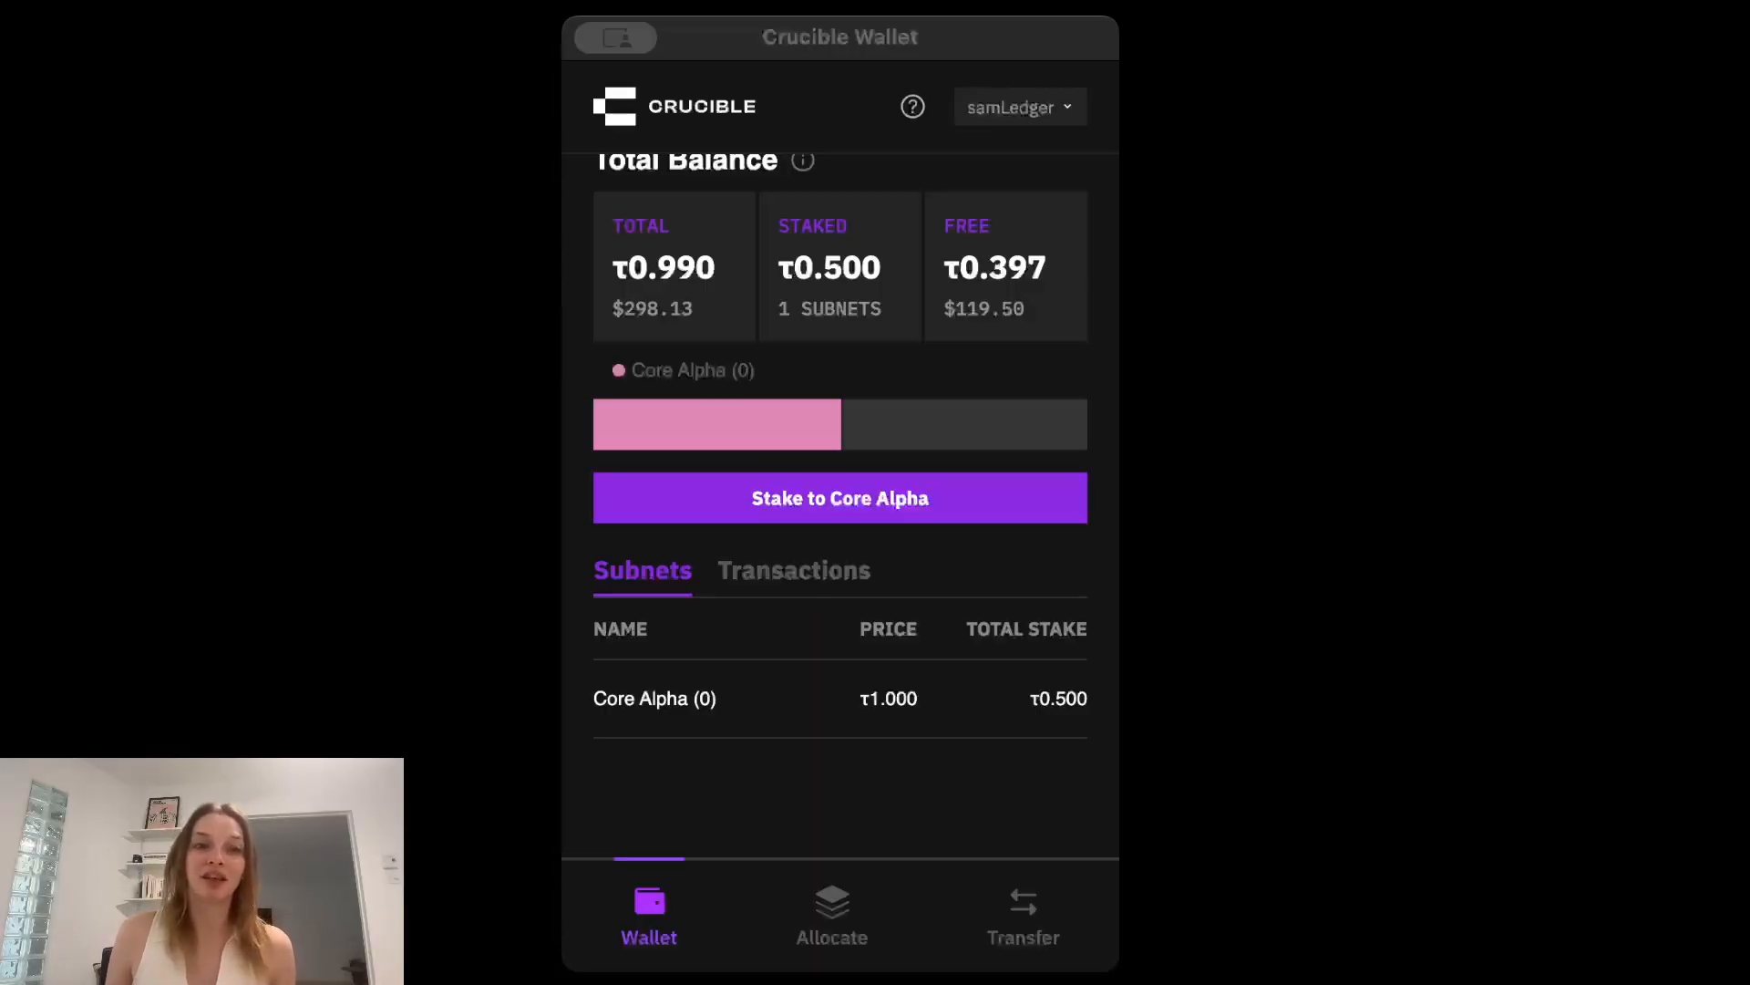
# Begin a manual stake from the allocation choices and dismiss the introduction with Do Not Show Again enabled.
pyautogui.click(833, 921)
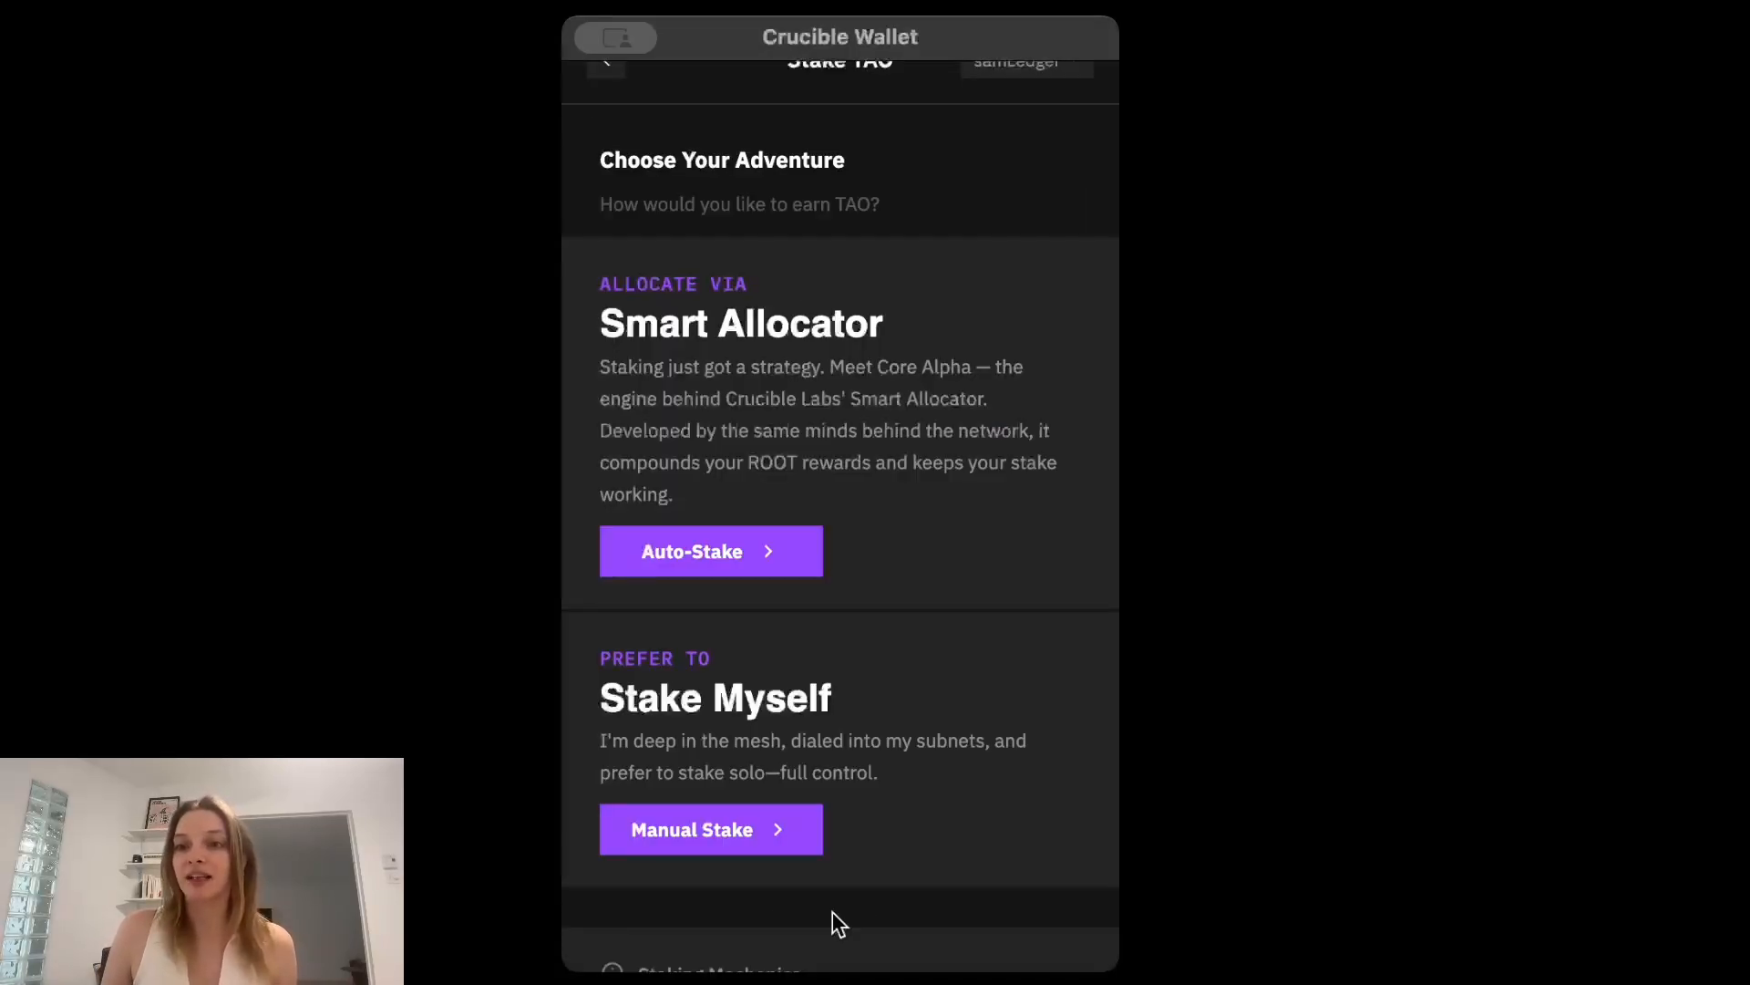
pyautogui.click(723, 832)
pyautogui.click(751, 775)
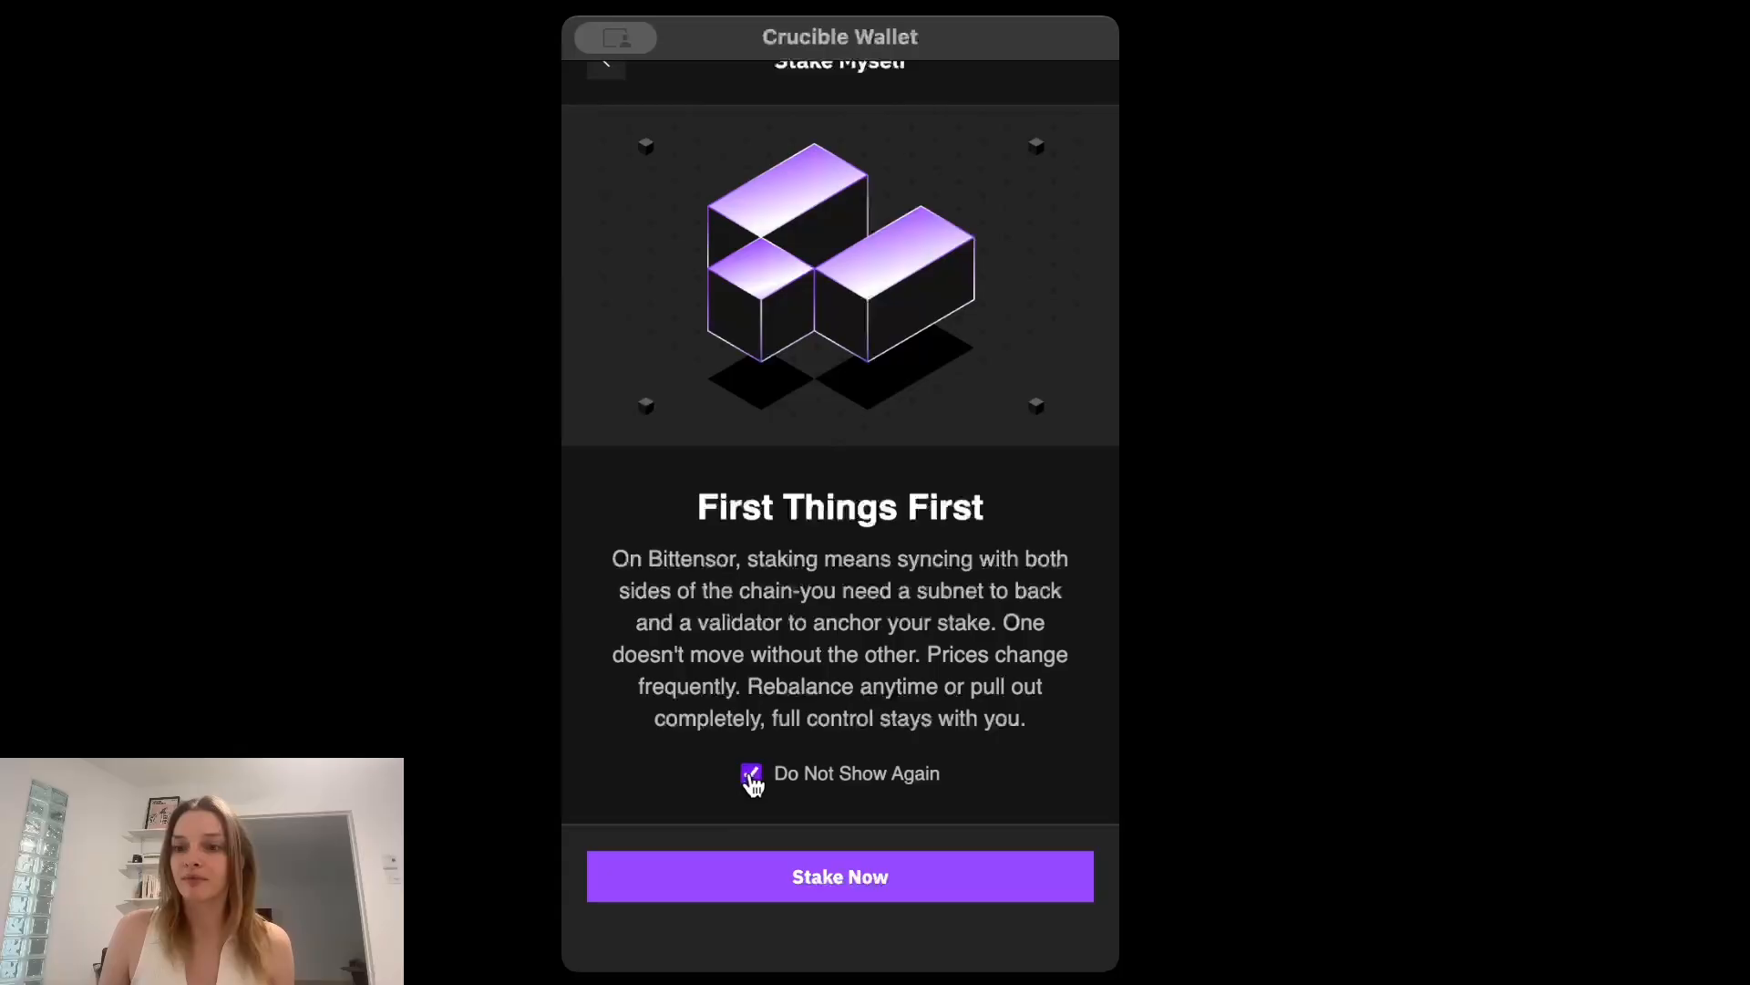
pyautogui.click(852, 890)
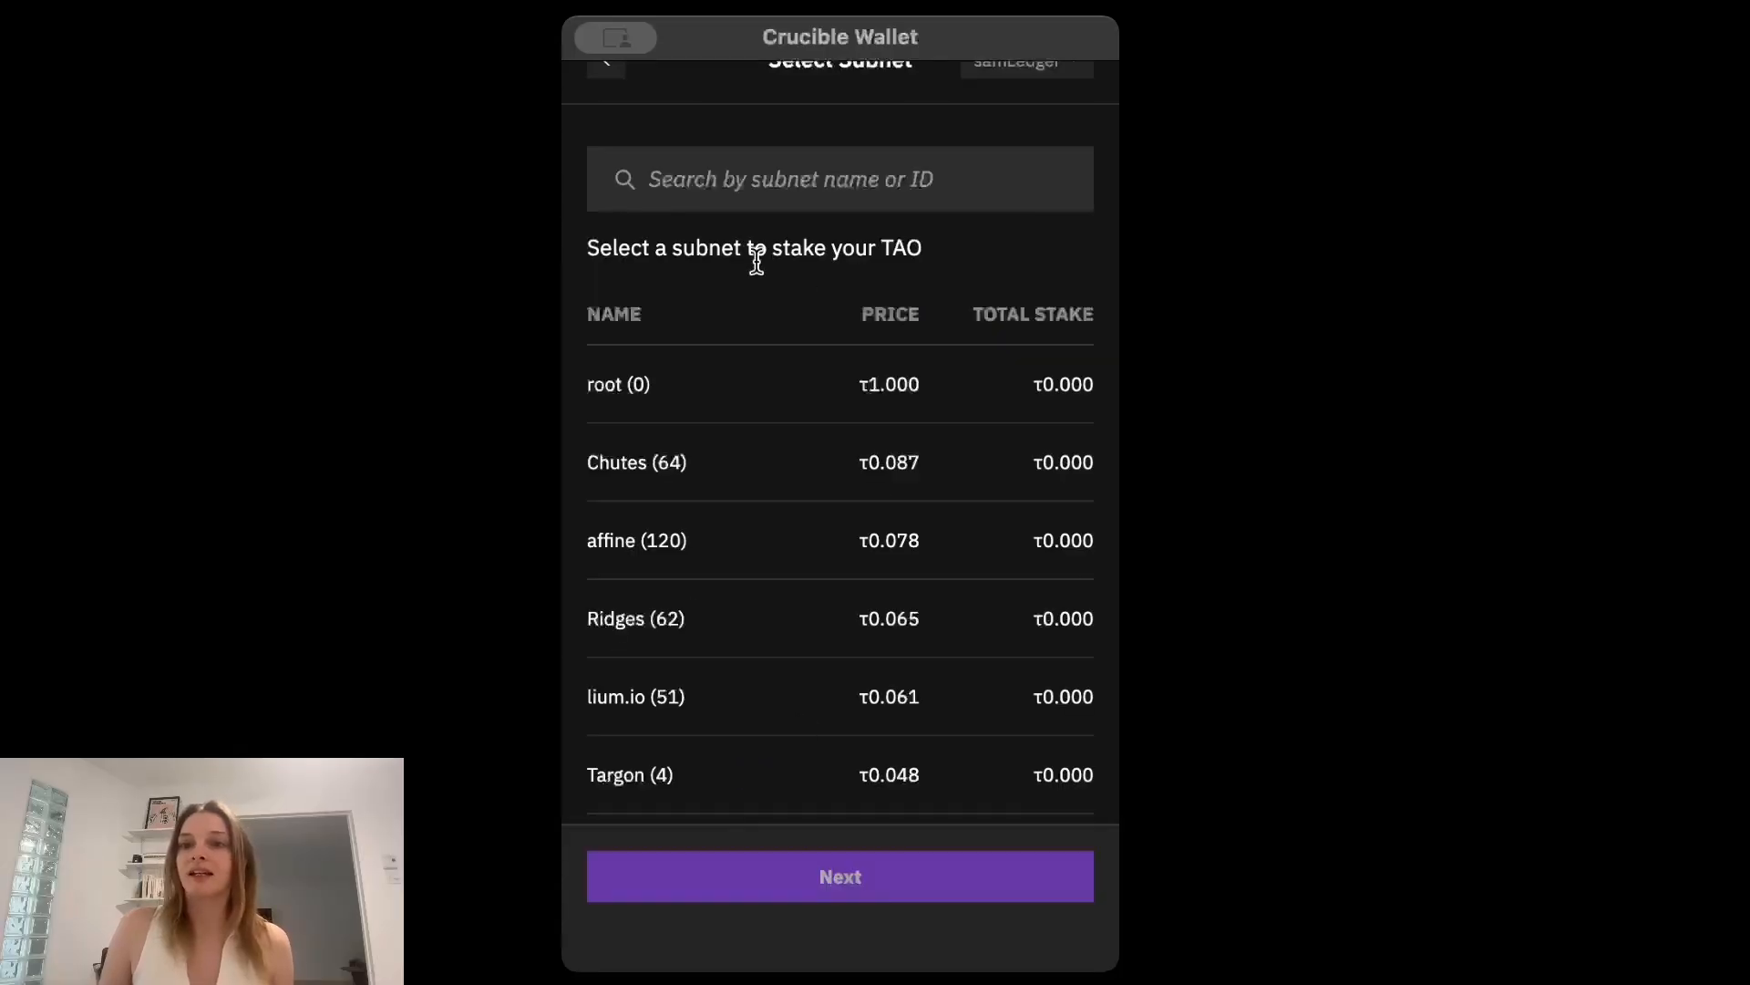
# Choose the Chutes (64) subnet for staking and set the amount to 0.1 TAO.
pyautogui.click(723, 472)
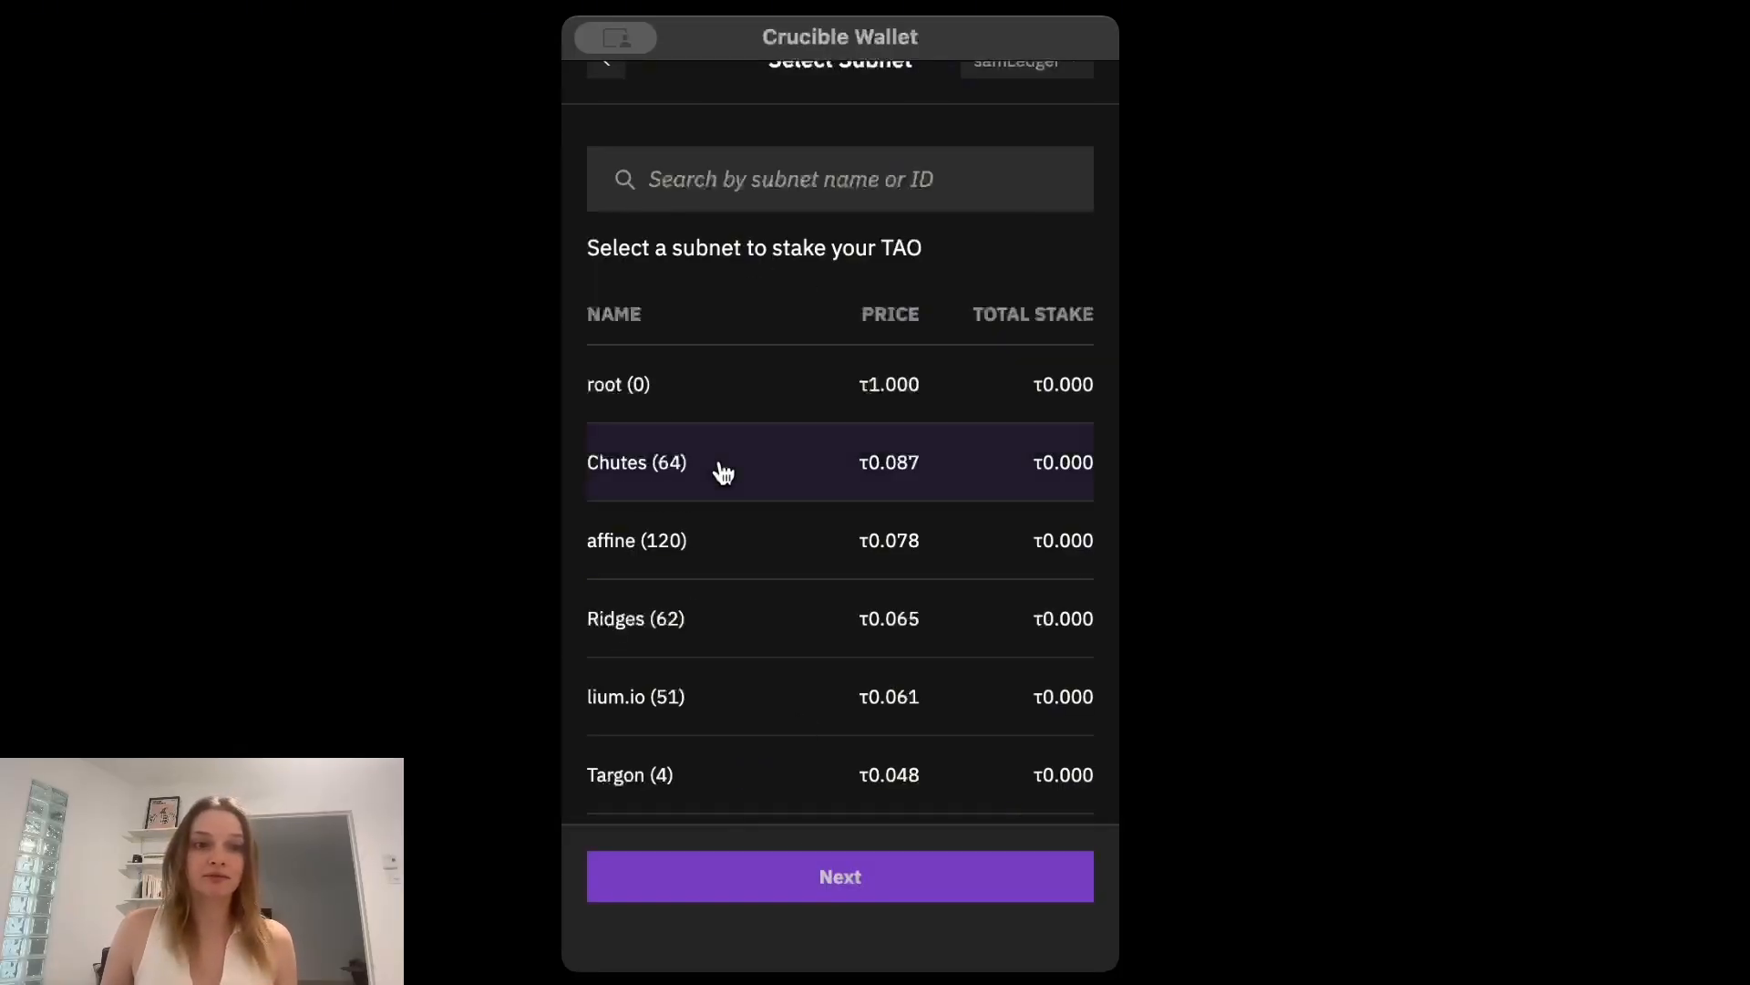
pyautogui.click(847, 872)
pyautogui.click(668, 199)
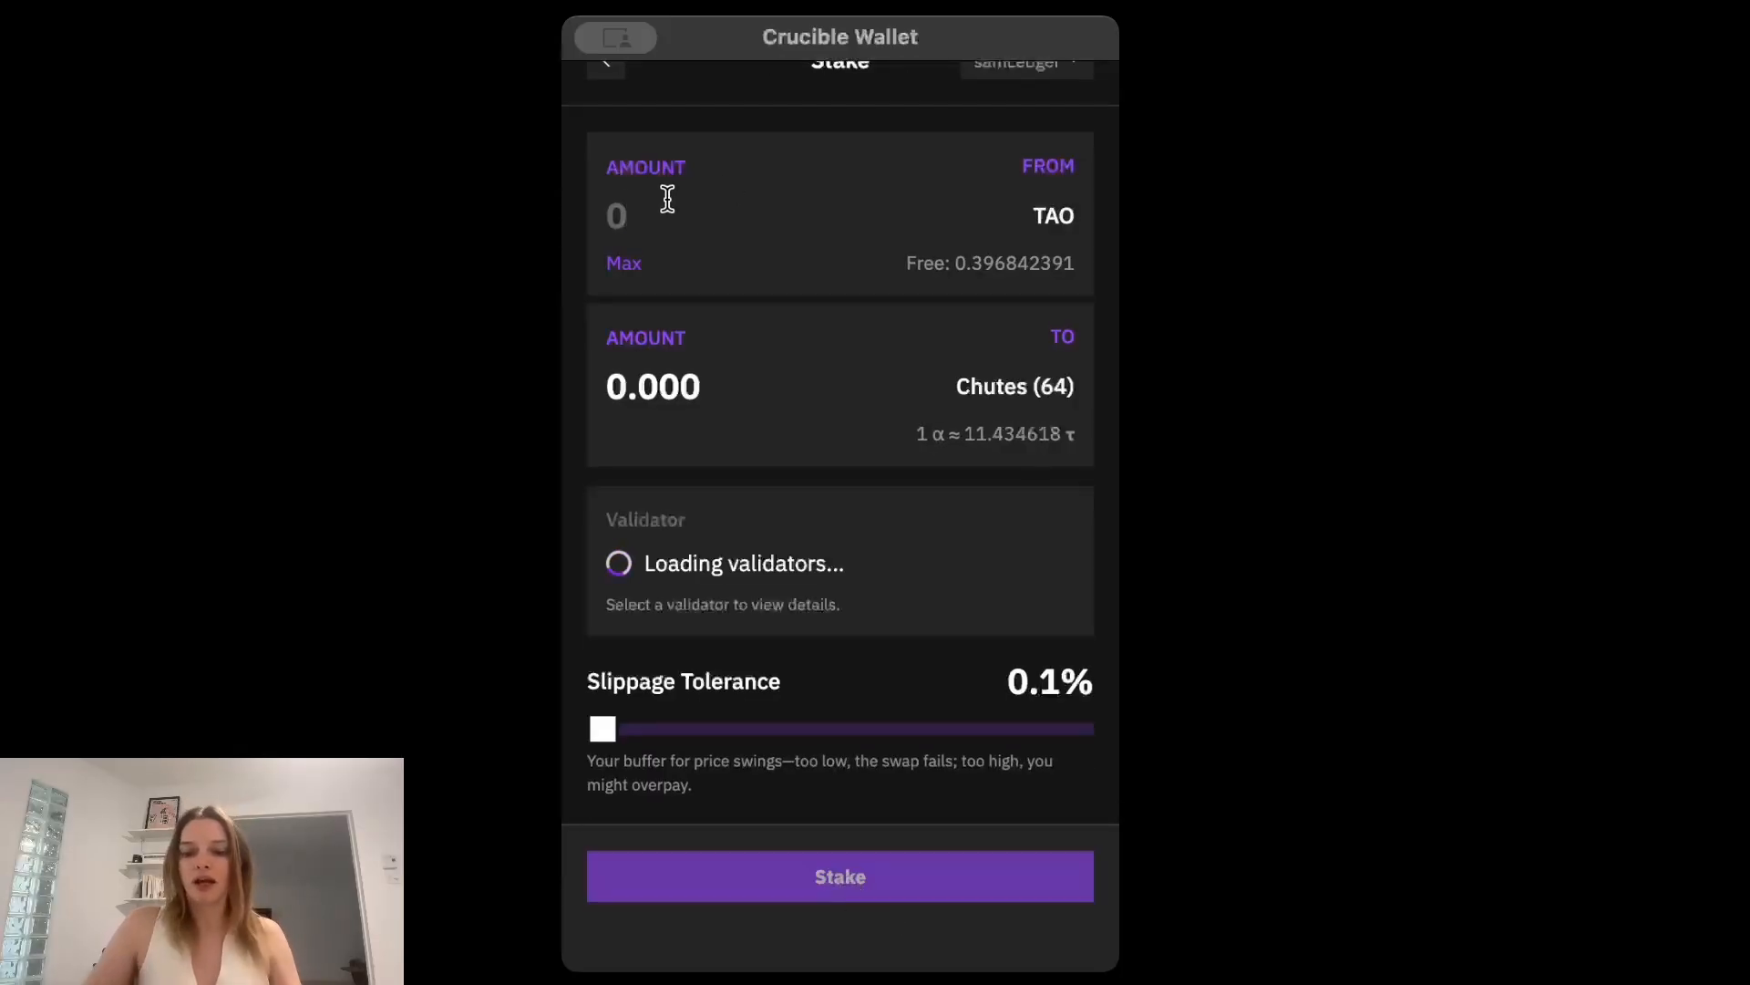
pyautogui.write('0.1')
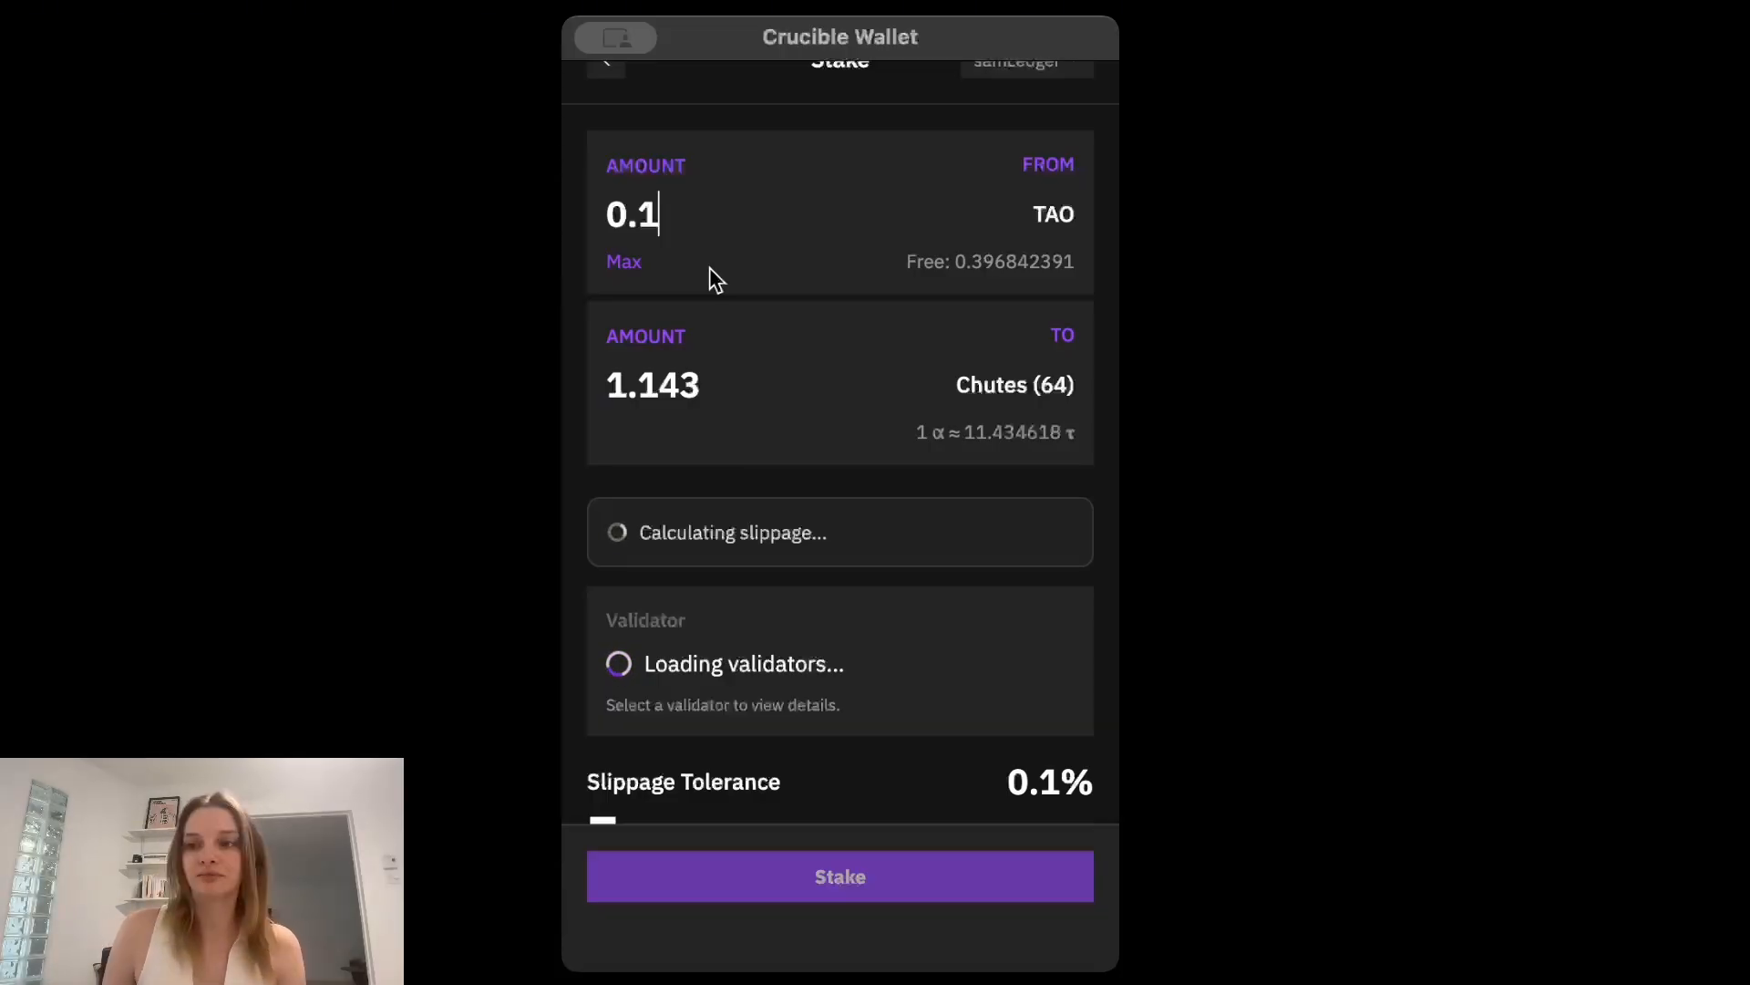
# Review the slippage and validator details, try to submit the Chutes stake and dismiss the resulting notice.
pyautogui.scroll(-2, 710, 266)
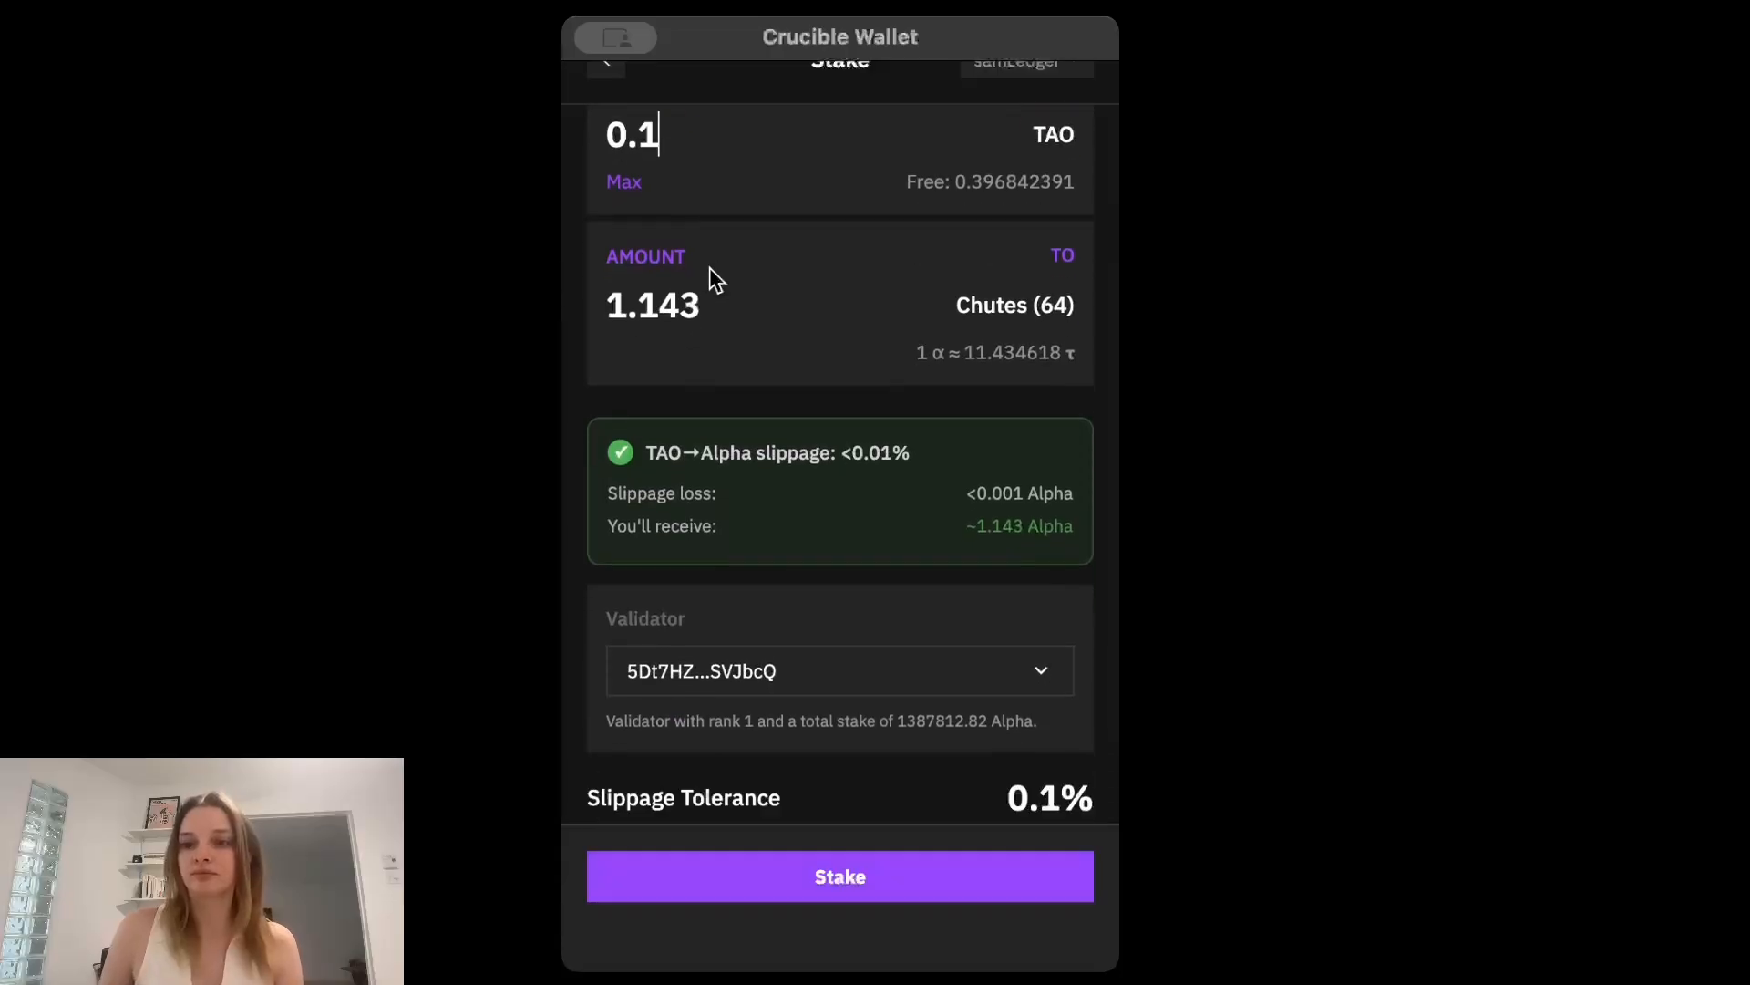
pyautogui.scroll(-3, 713, 278)
pyautogui.scroll(4, 824, 702)
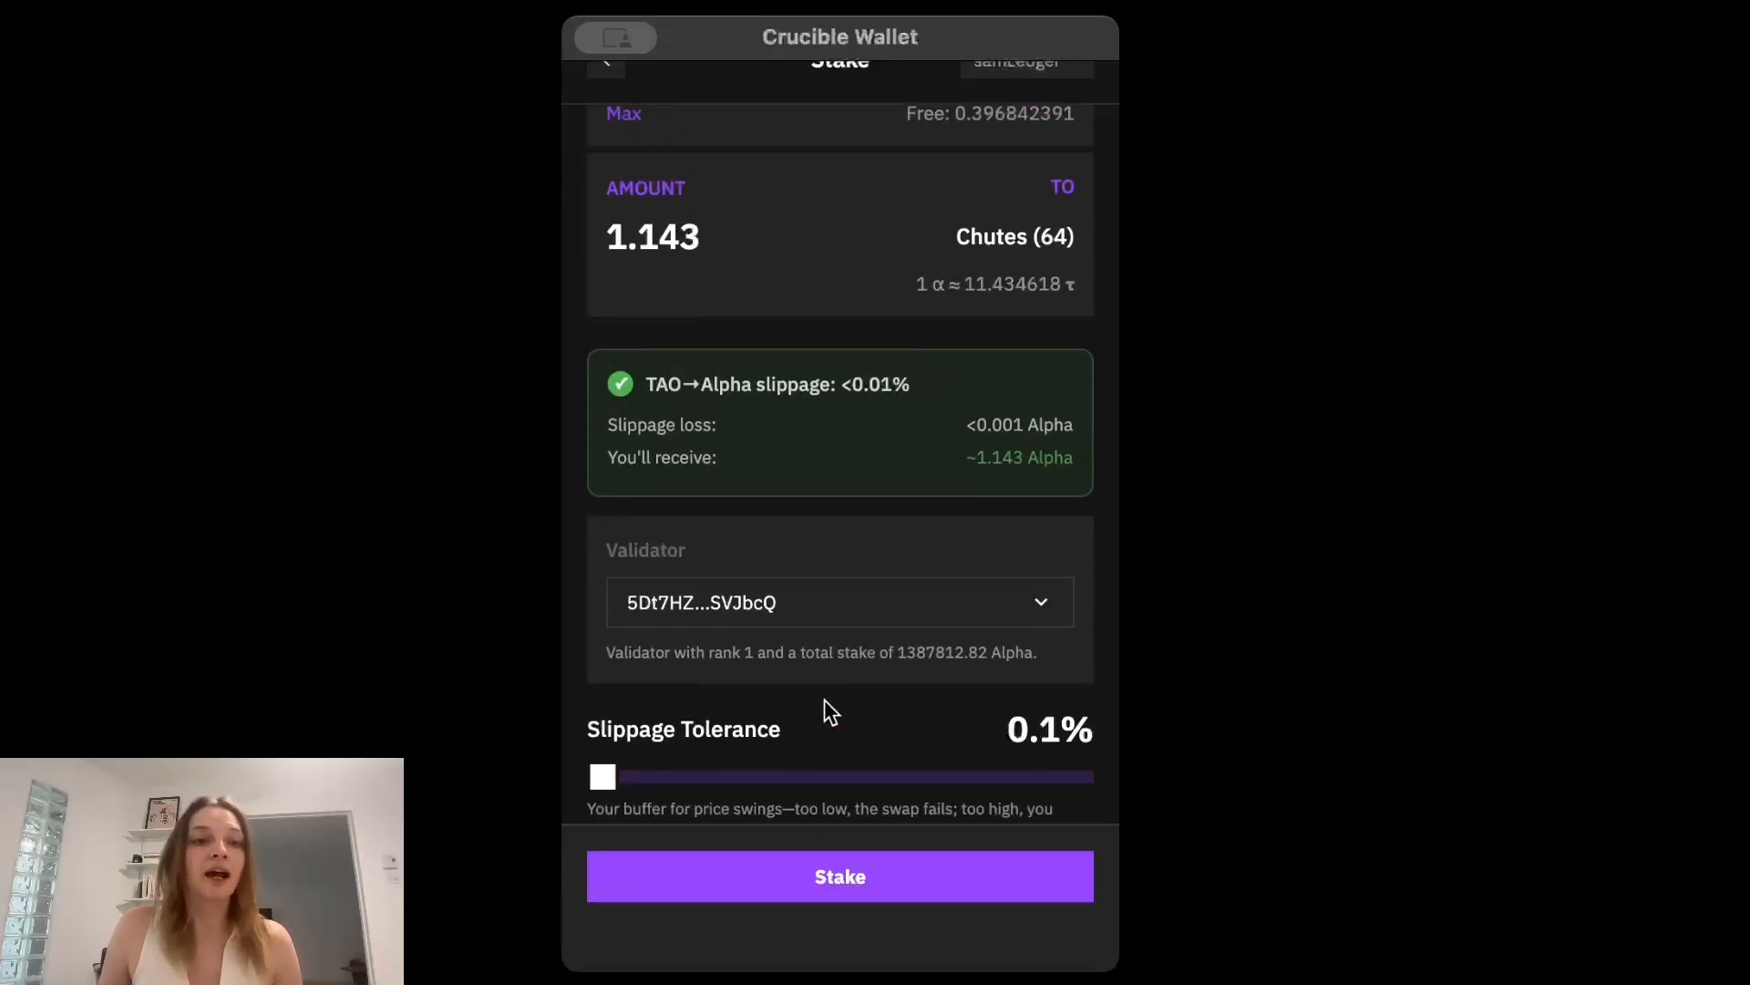
pyautogui.scroll(-4, 824, 702)
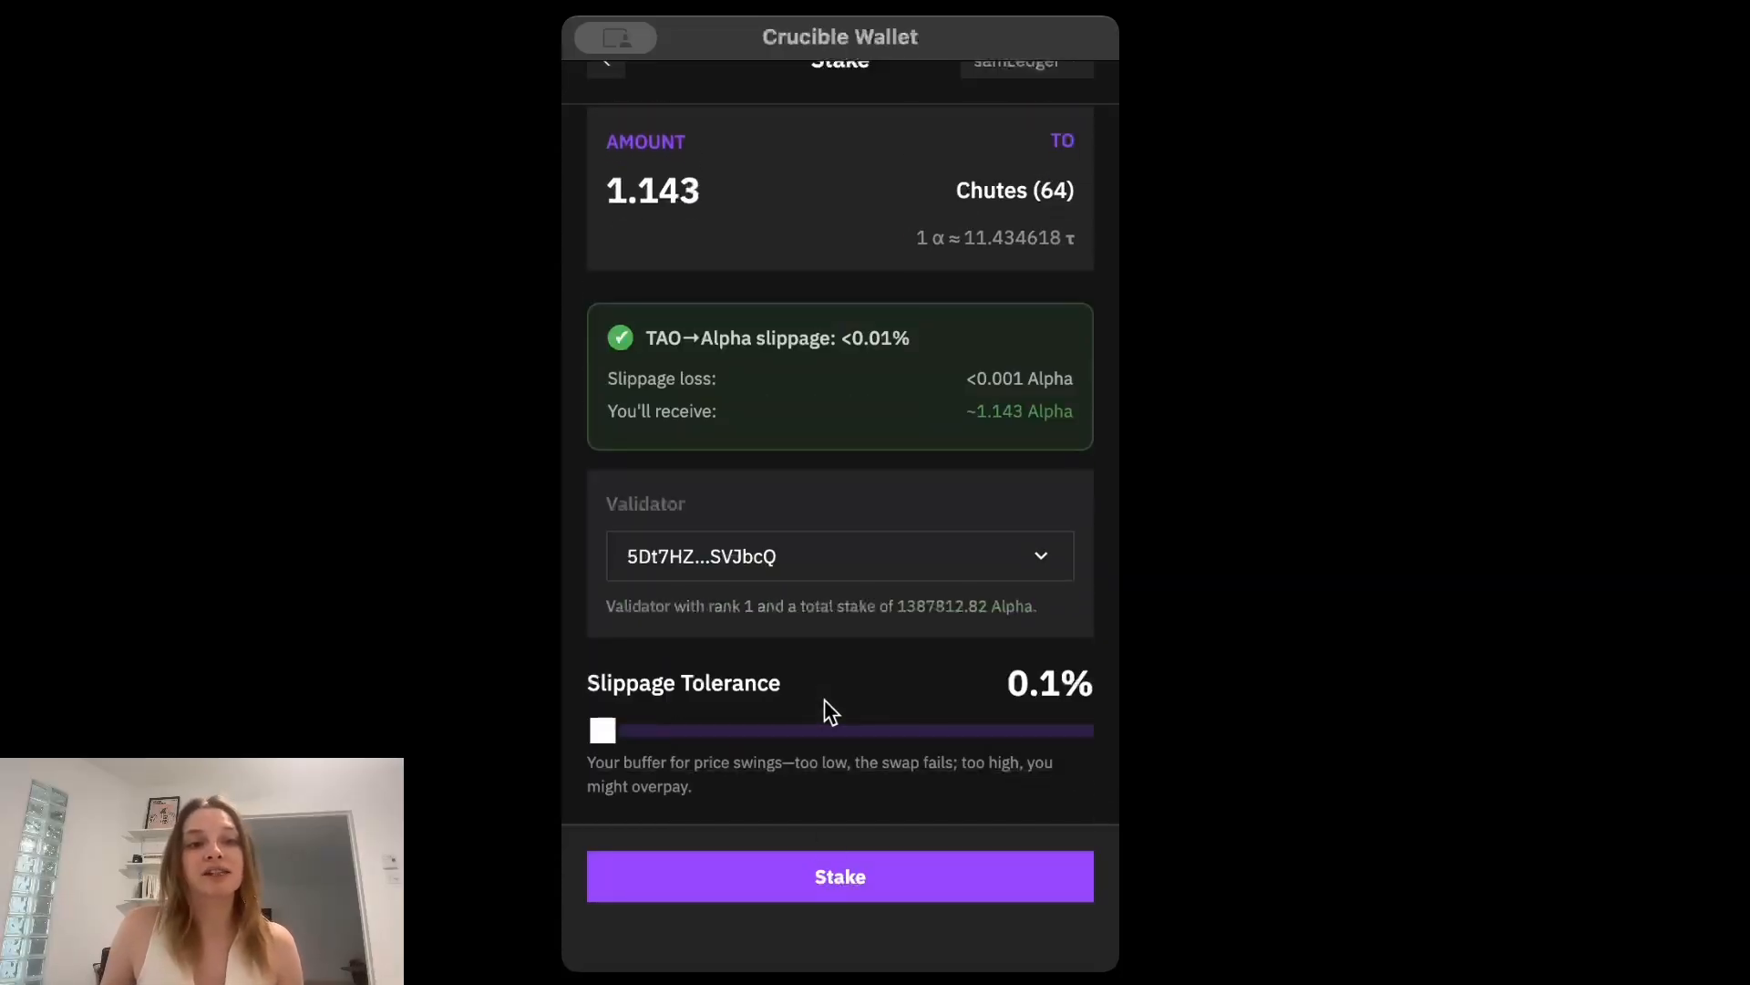
pyautogui.click(841, 883)
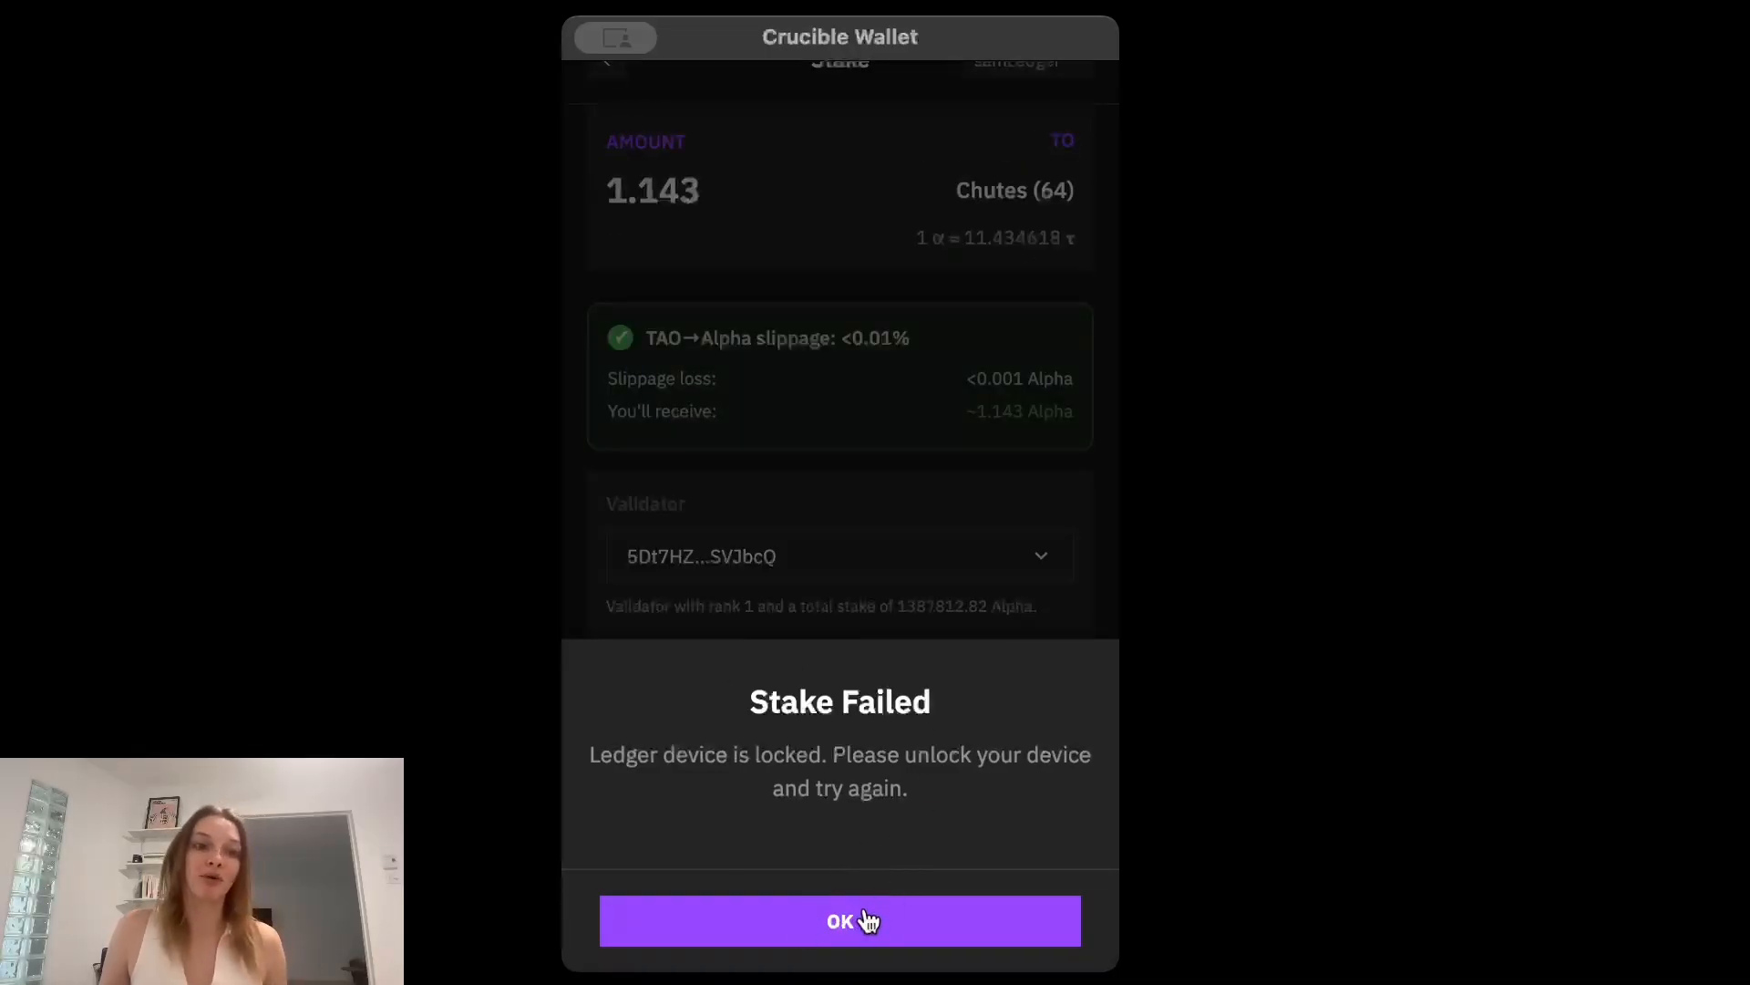
pyautogui.click(866, 916)
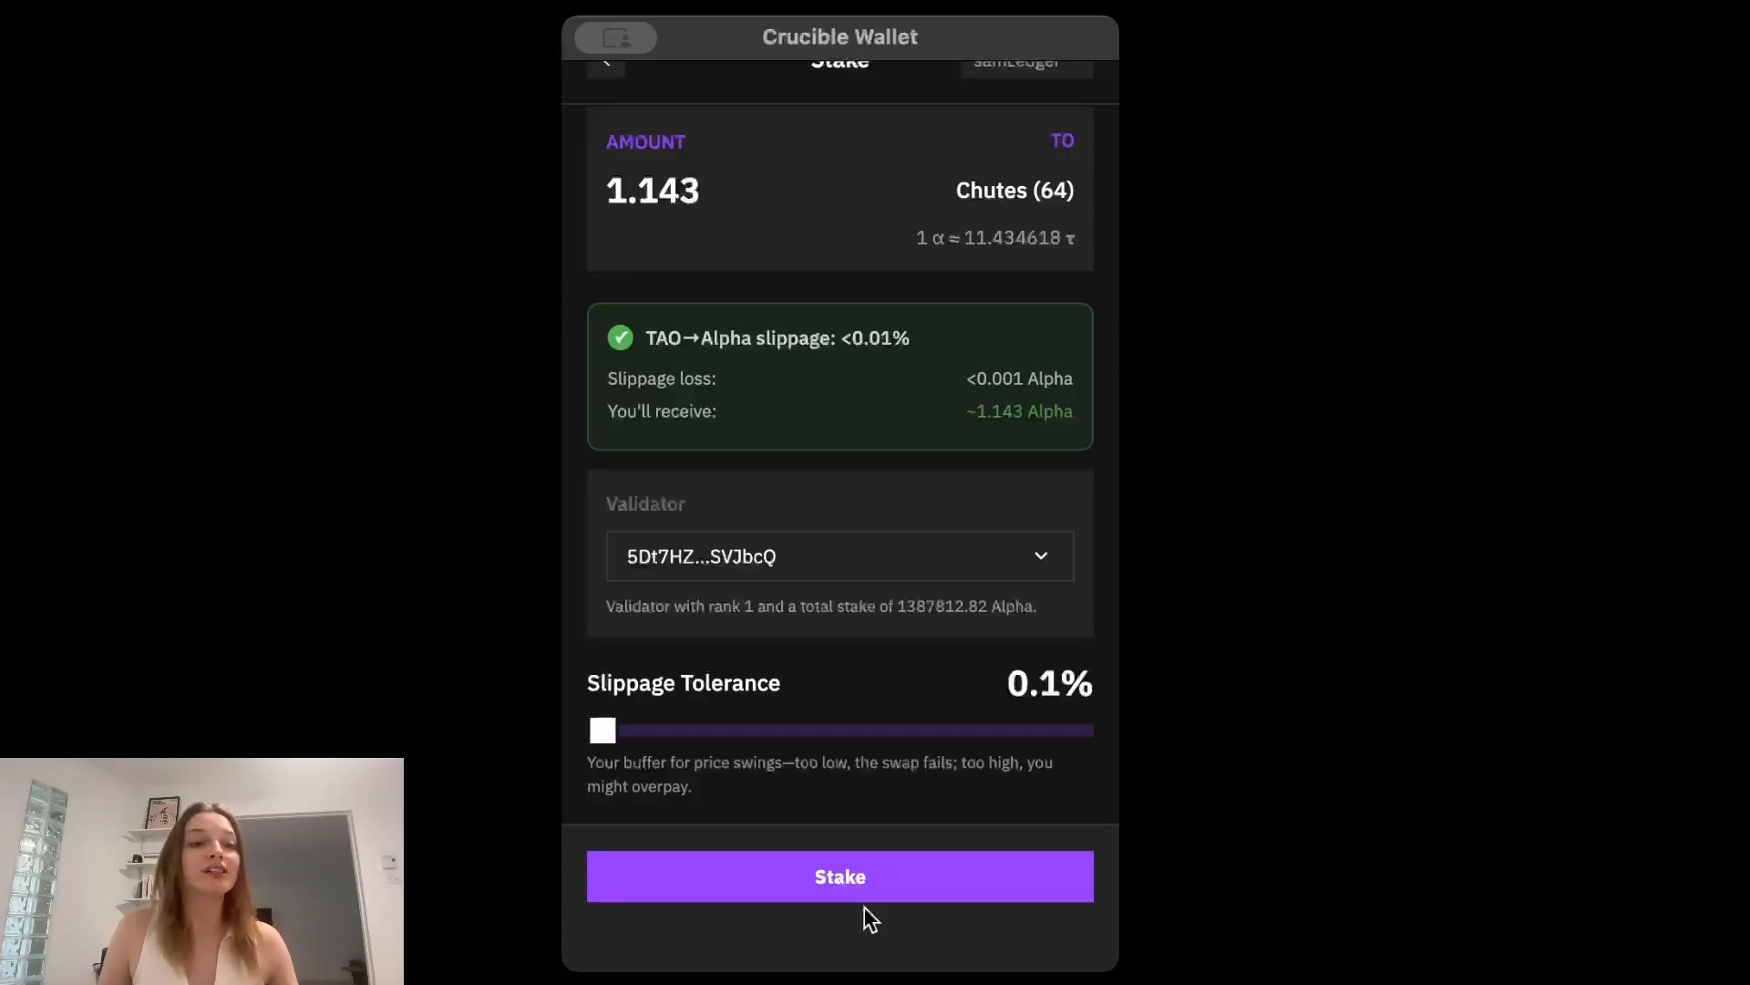
# Resubmit the 0.1 TAO Chutes stake, check the RAO amount against the Ledger and return to the wallet home.
pyautogui.click(830, 880)
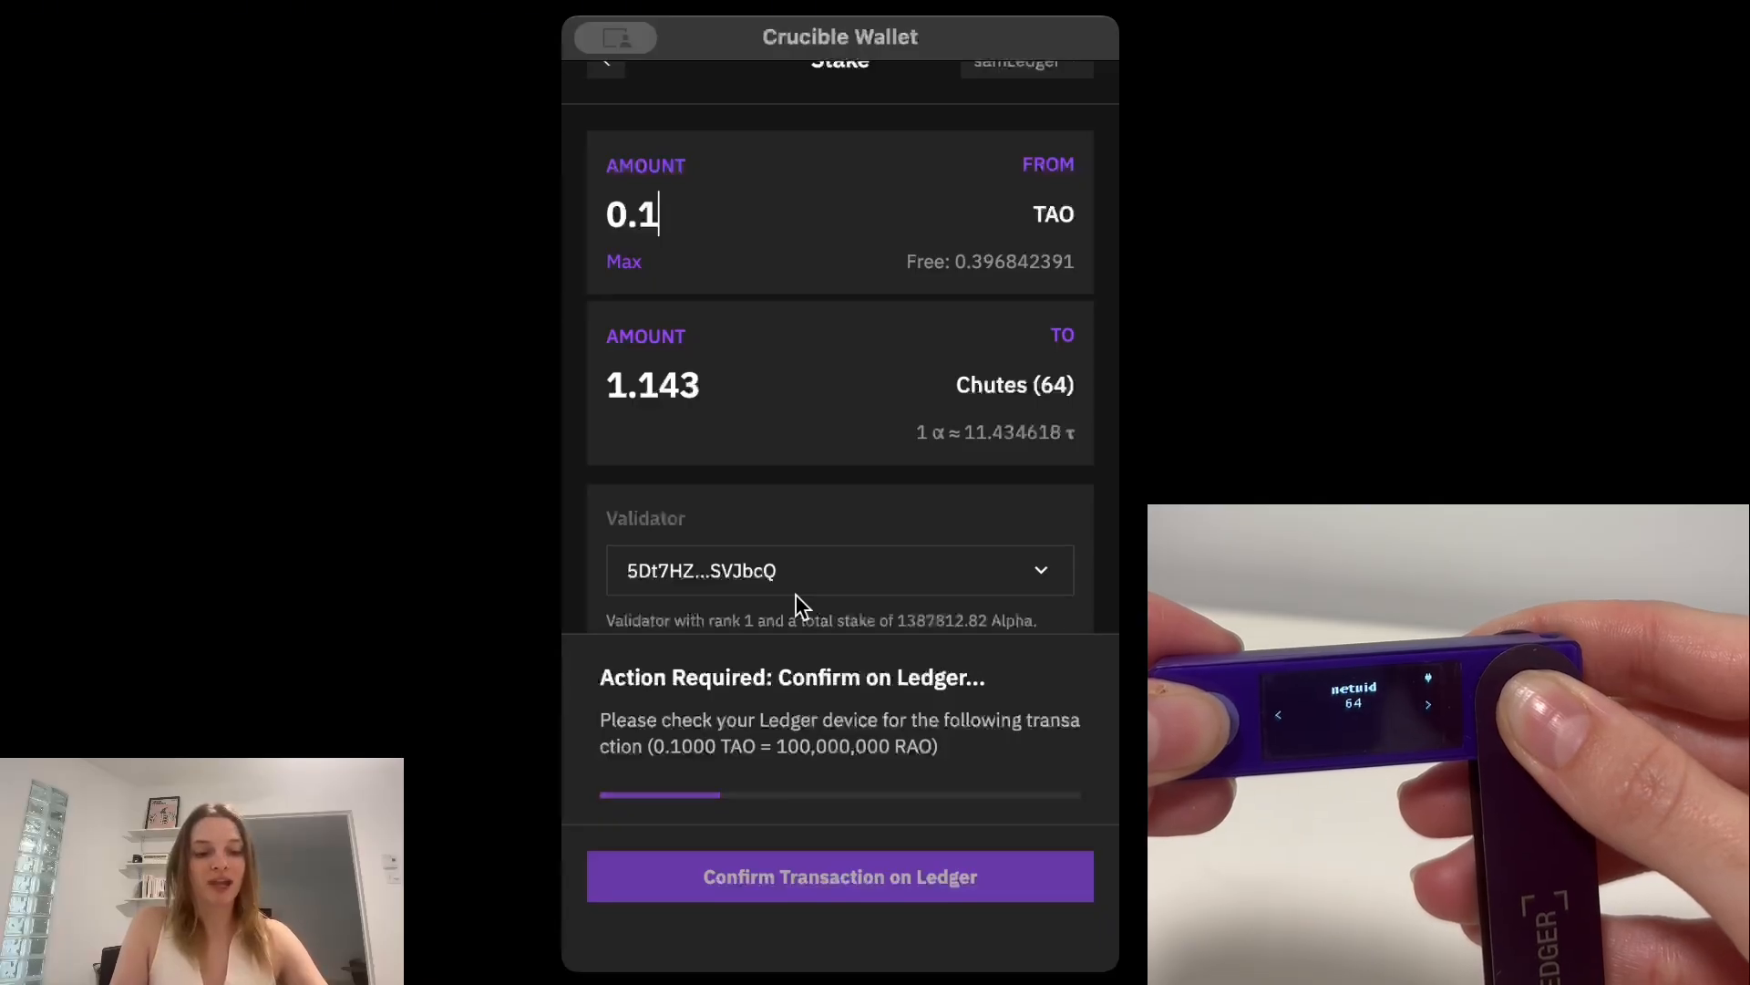
pyautogui.moveTo(932, 746); pyautogui.dragTo(651, 757)
pyautogui.click(974, 744)
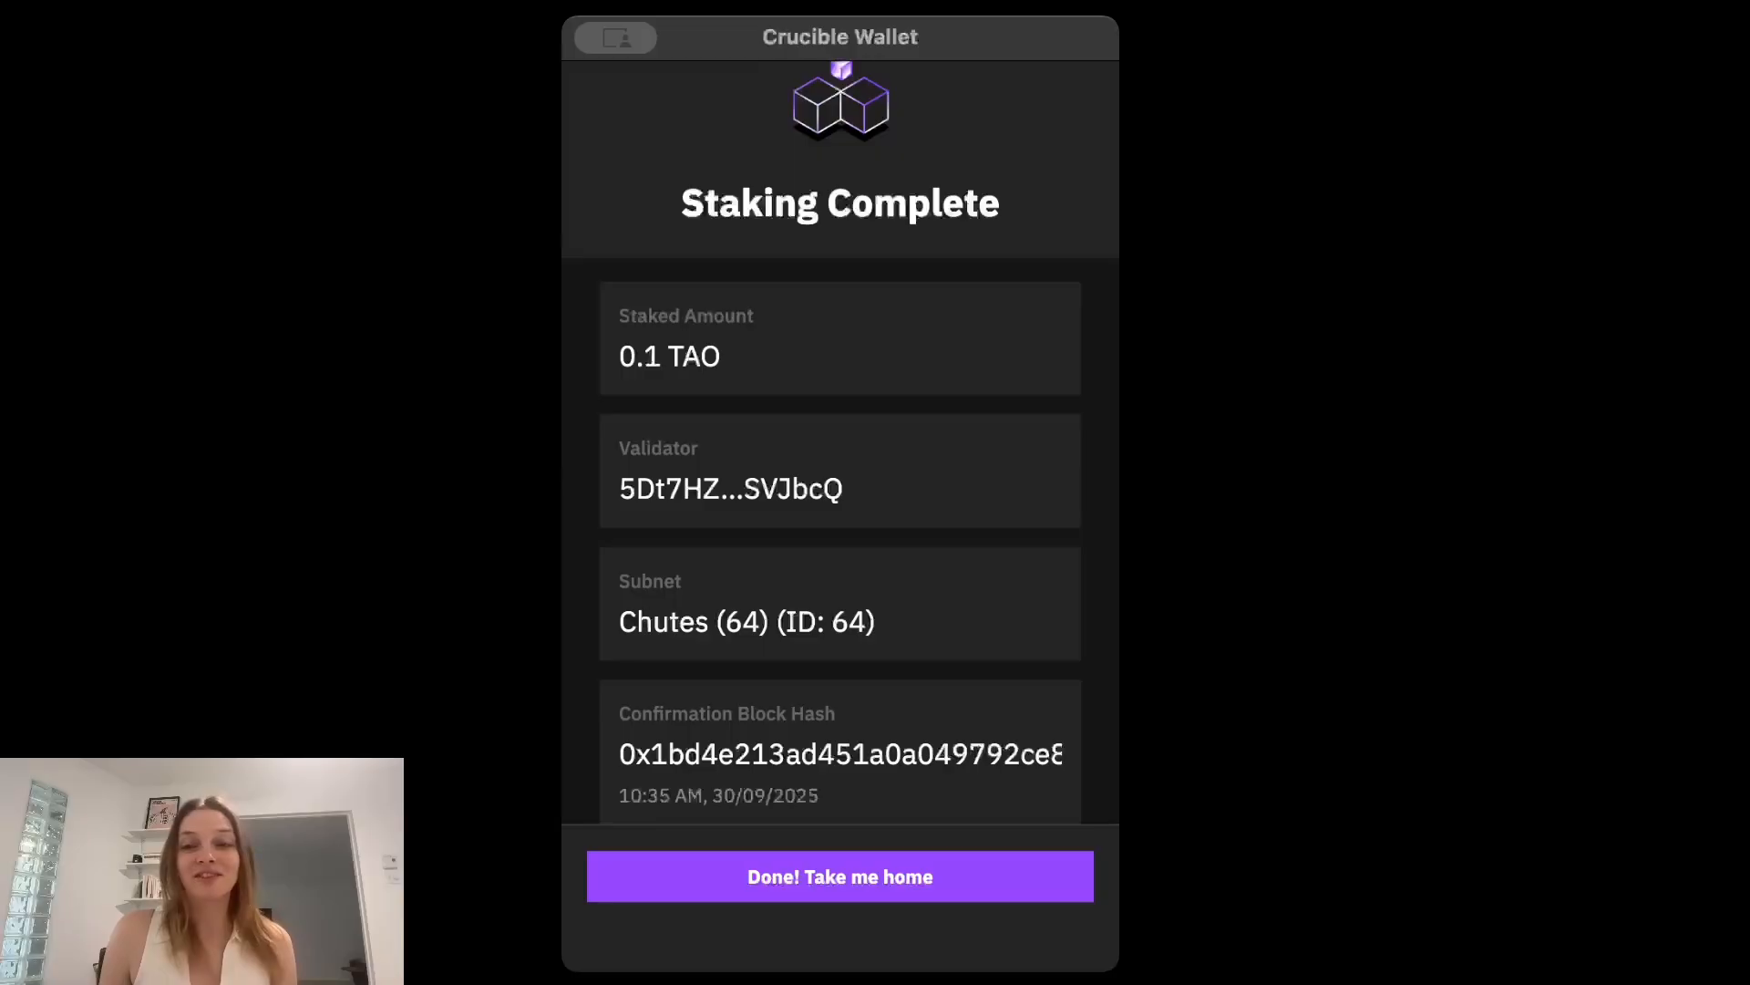
pyautogui.click(860, 880)
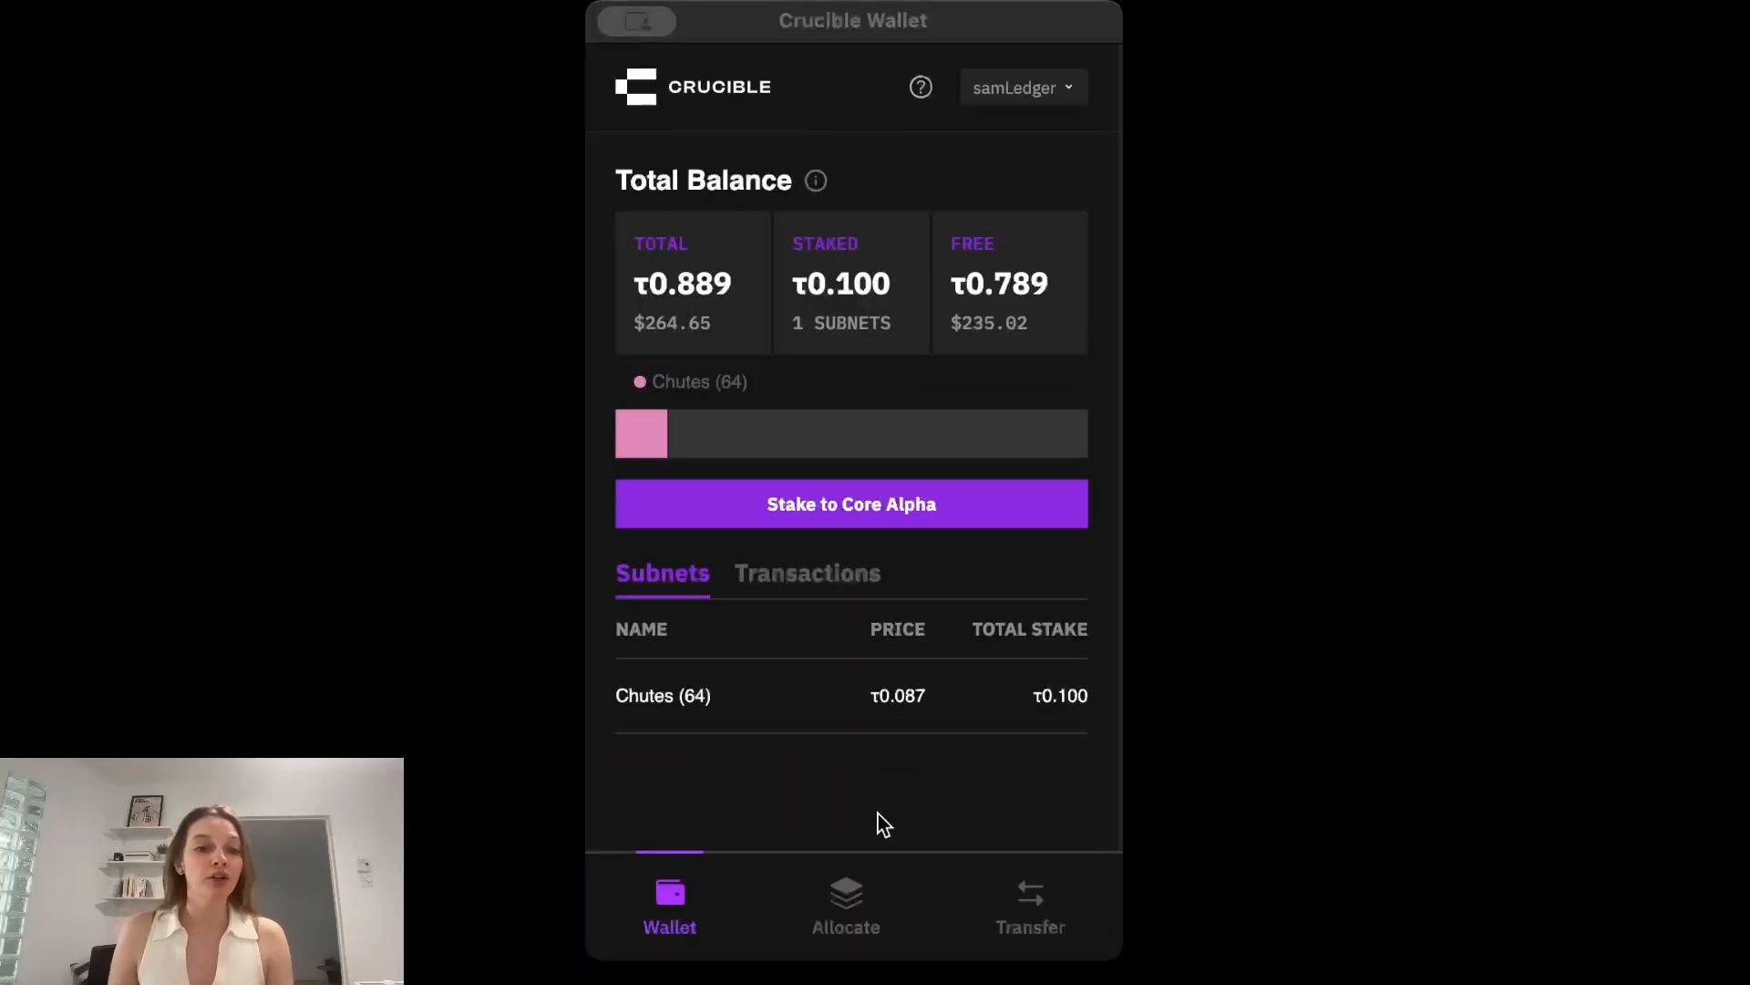
# Open the Chutes (64) position for unstaking, set the maximum amount and review the slippage and validator details.
pyautogui.click(685, 705)
pyautogui.click(714, 696)
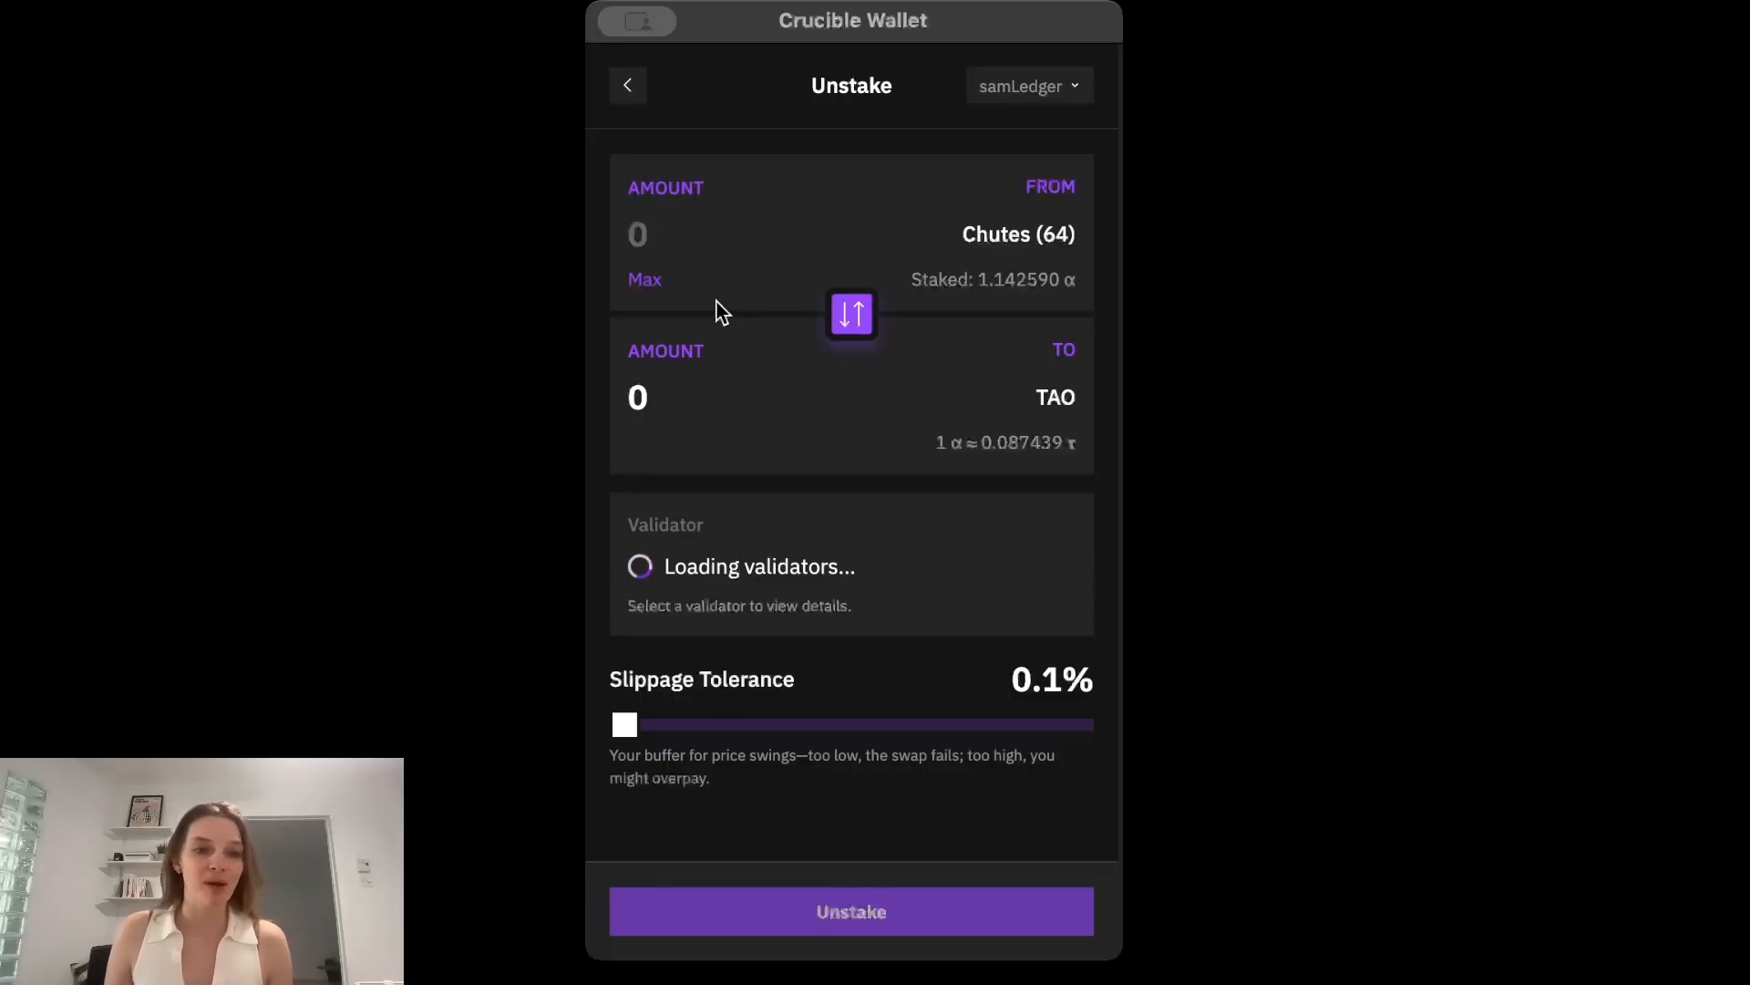
pyautogui.click(646, 280)
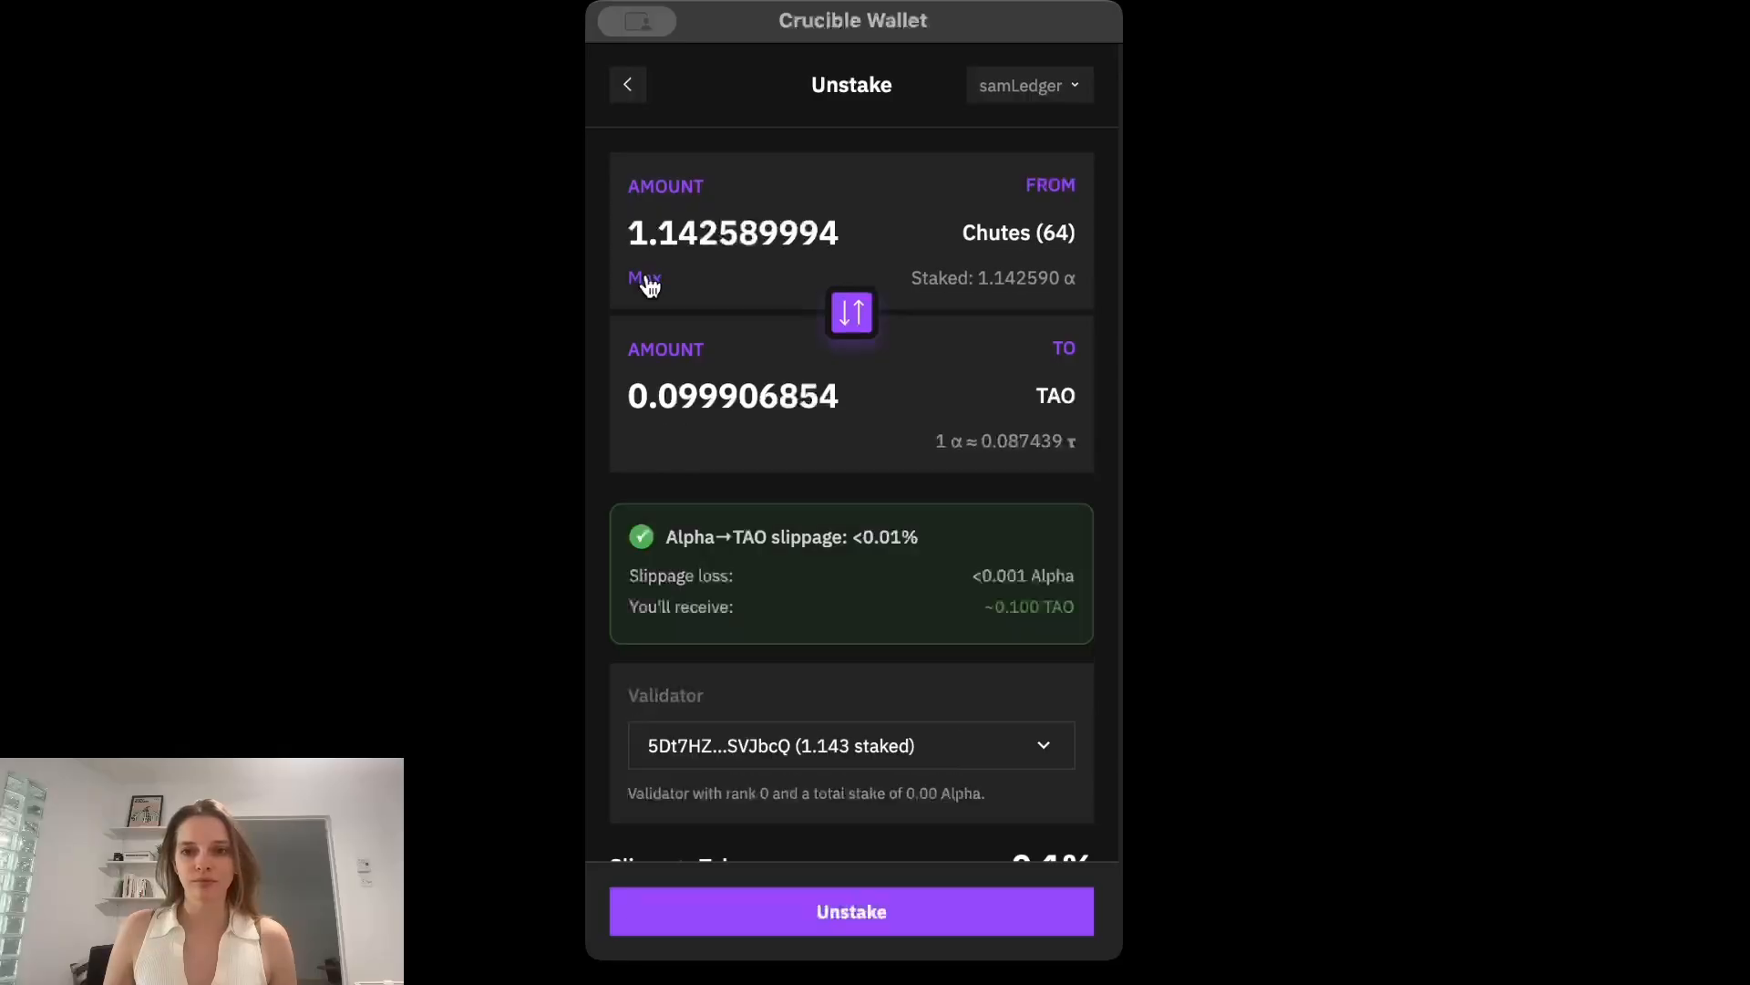
pyautogui.scroll(-3, 833, 629)
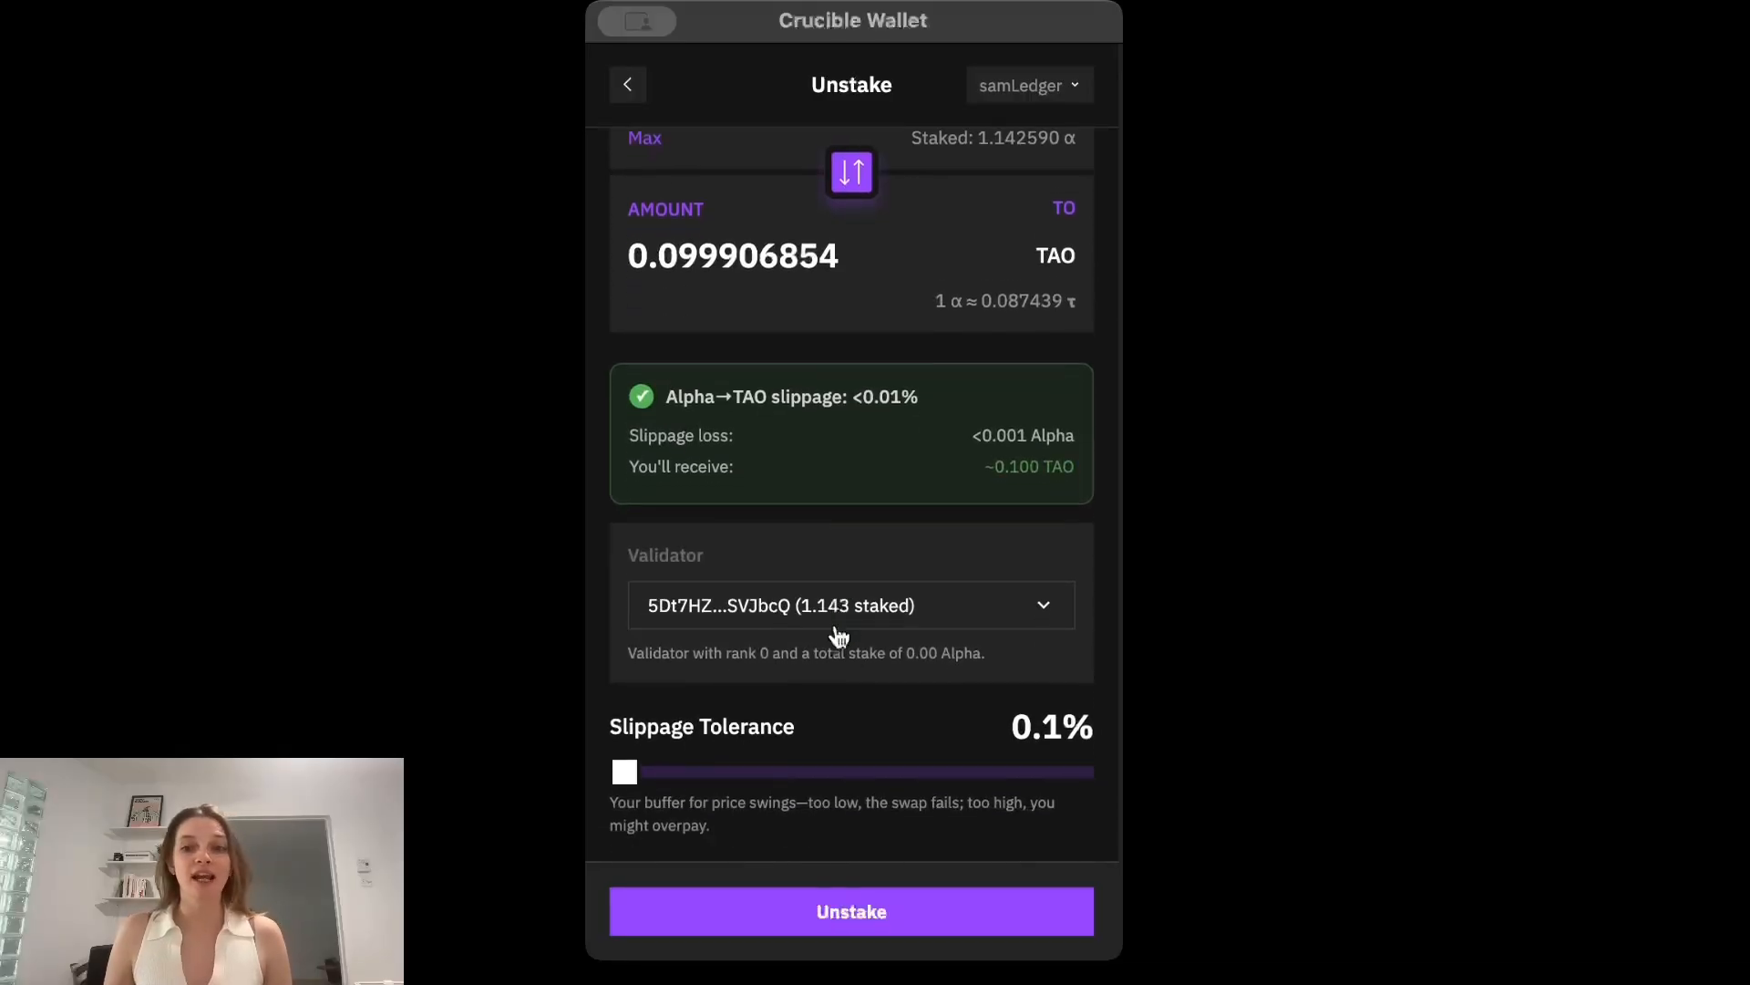
# Submit the Chutes unstake, check the amount against the Ledger, review the completion summary and return to the wallet home.
pyautogui.click(869, 914)
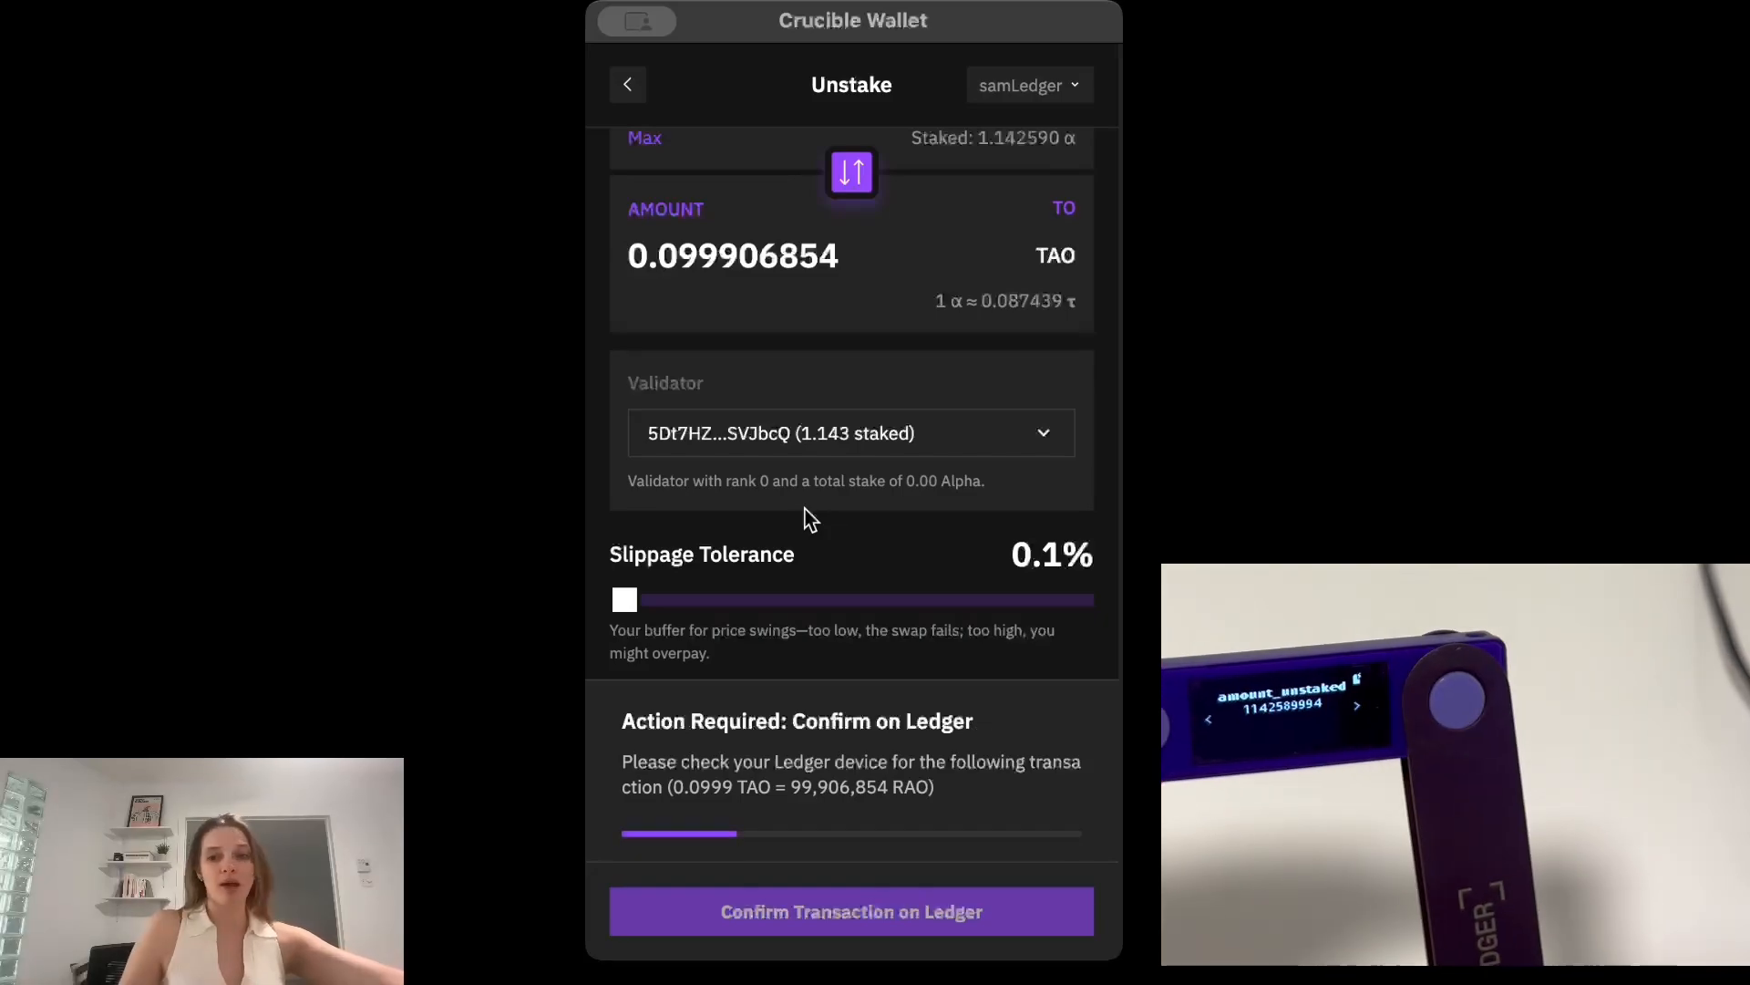
pyautogui.moveTo(928, 788); pyautogui.dragTo(669, 796)
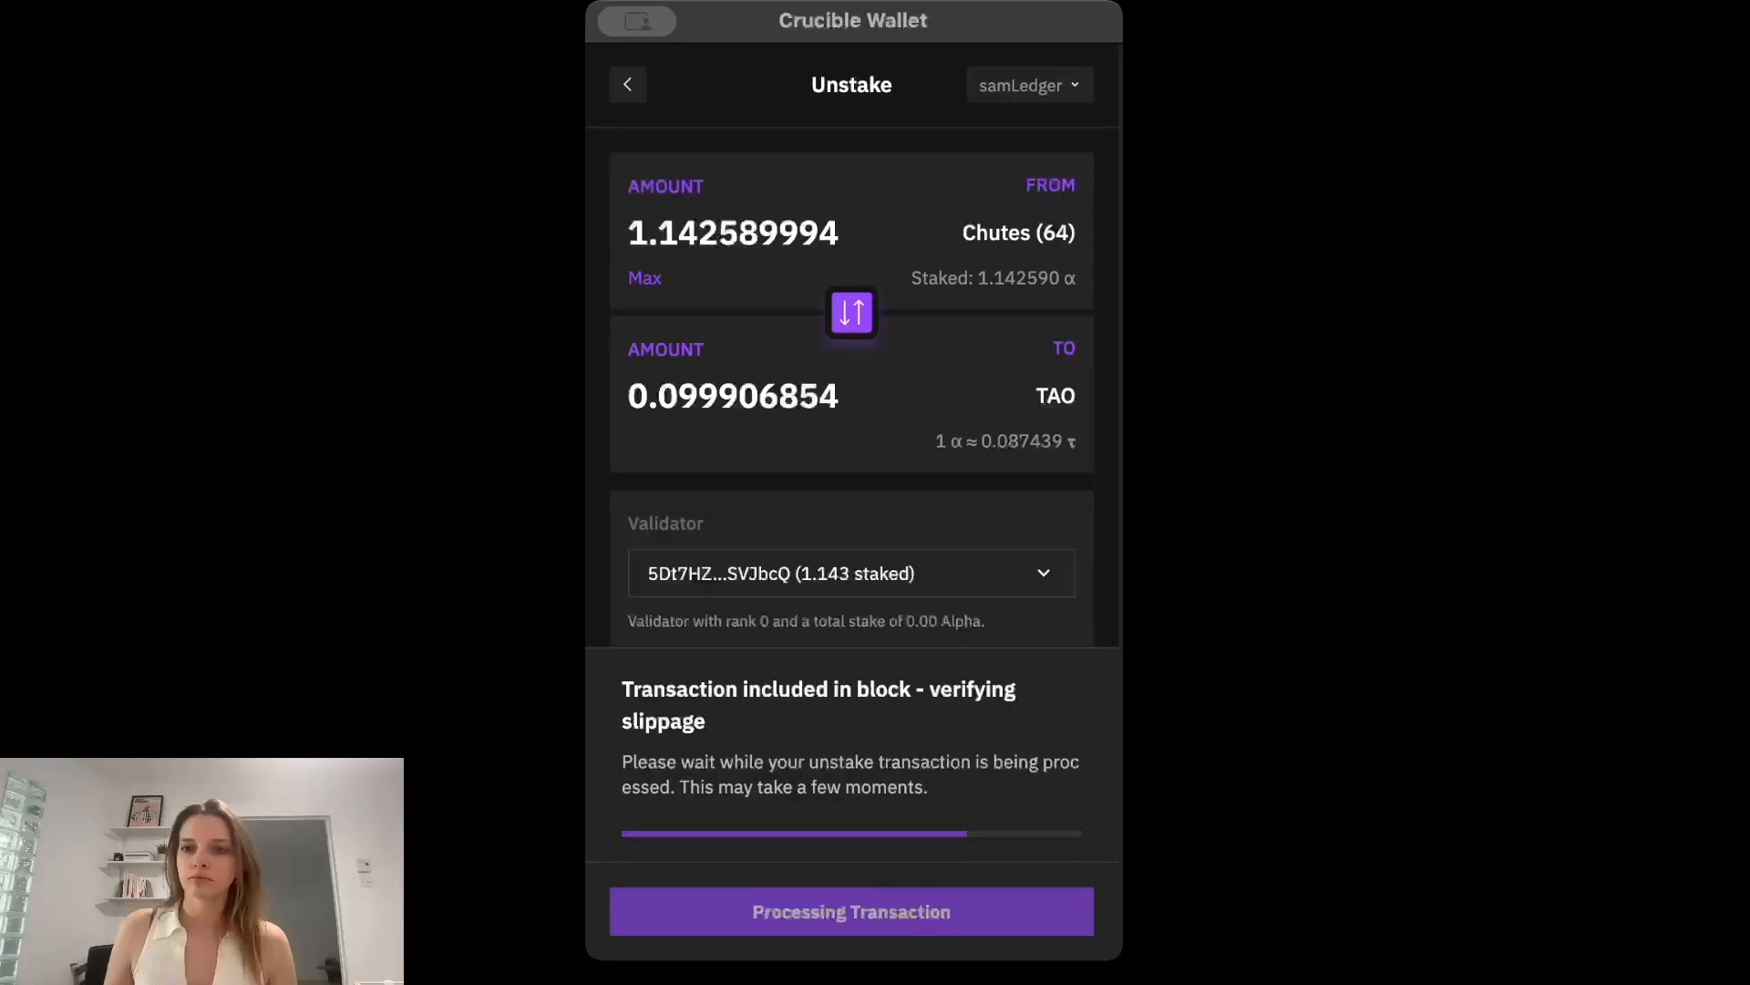
pyautogui.scroll(-3, 848, 729)
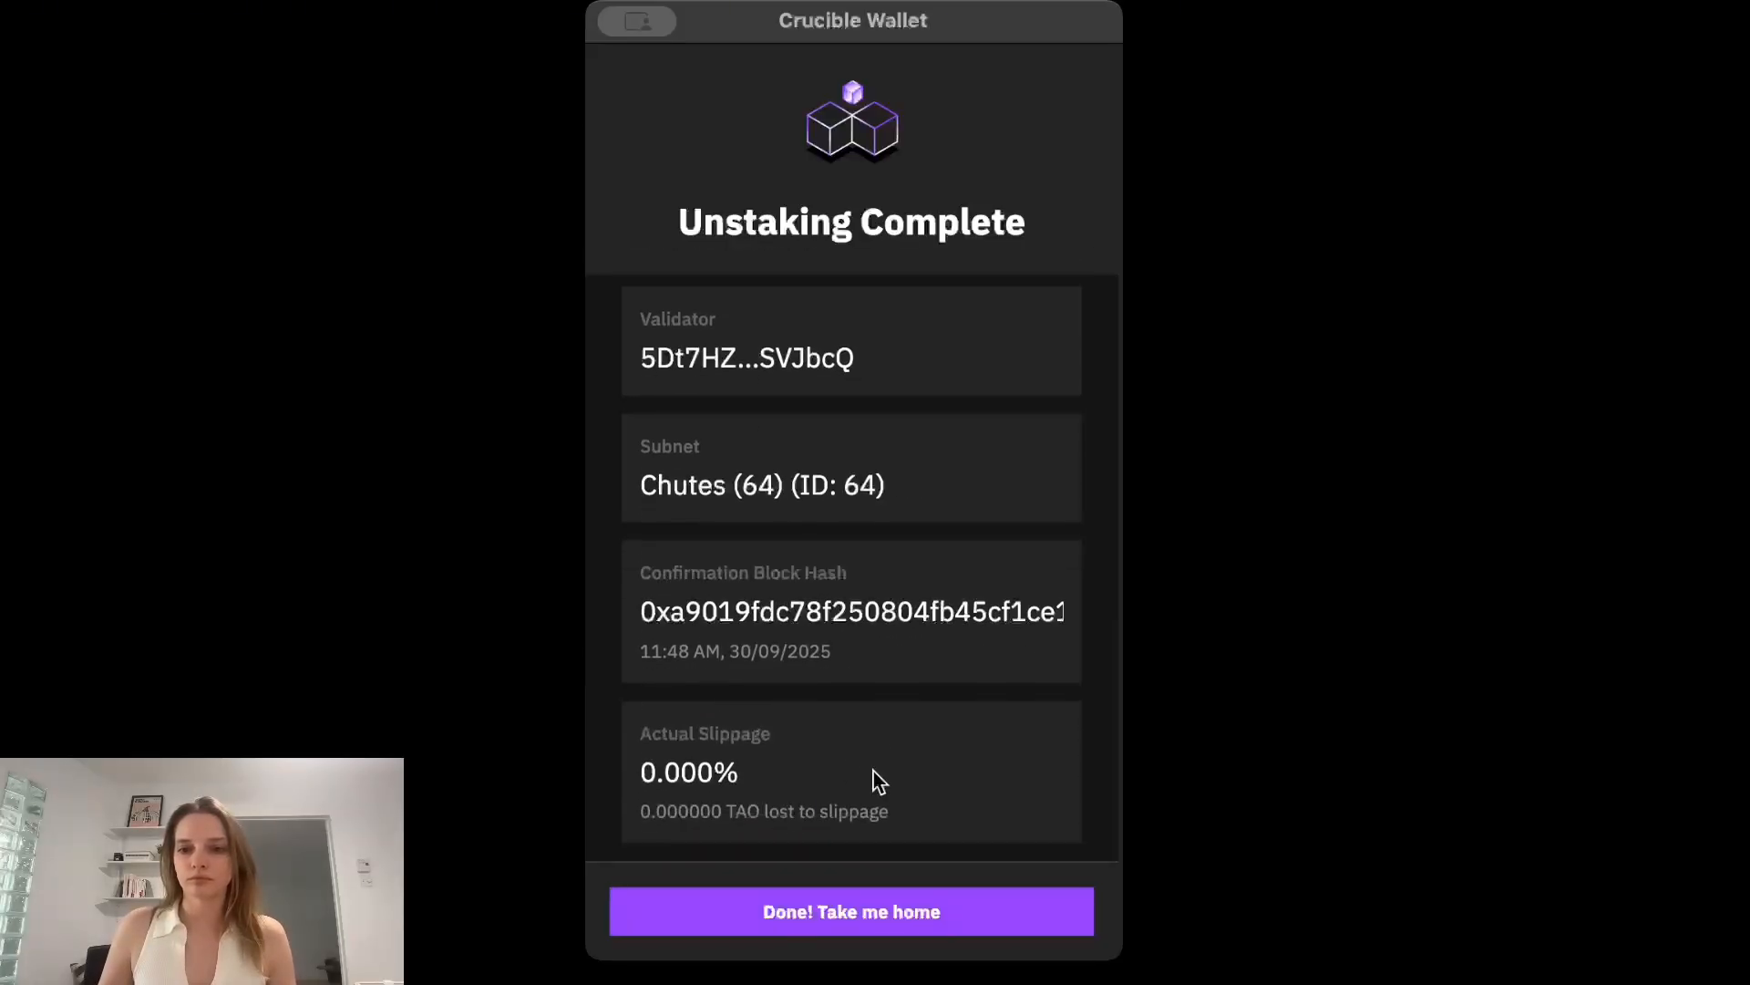
pyautogui.click(785, 912)
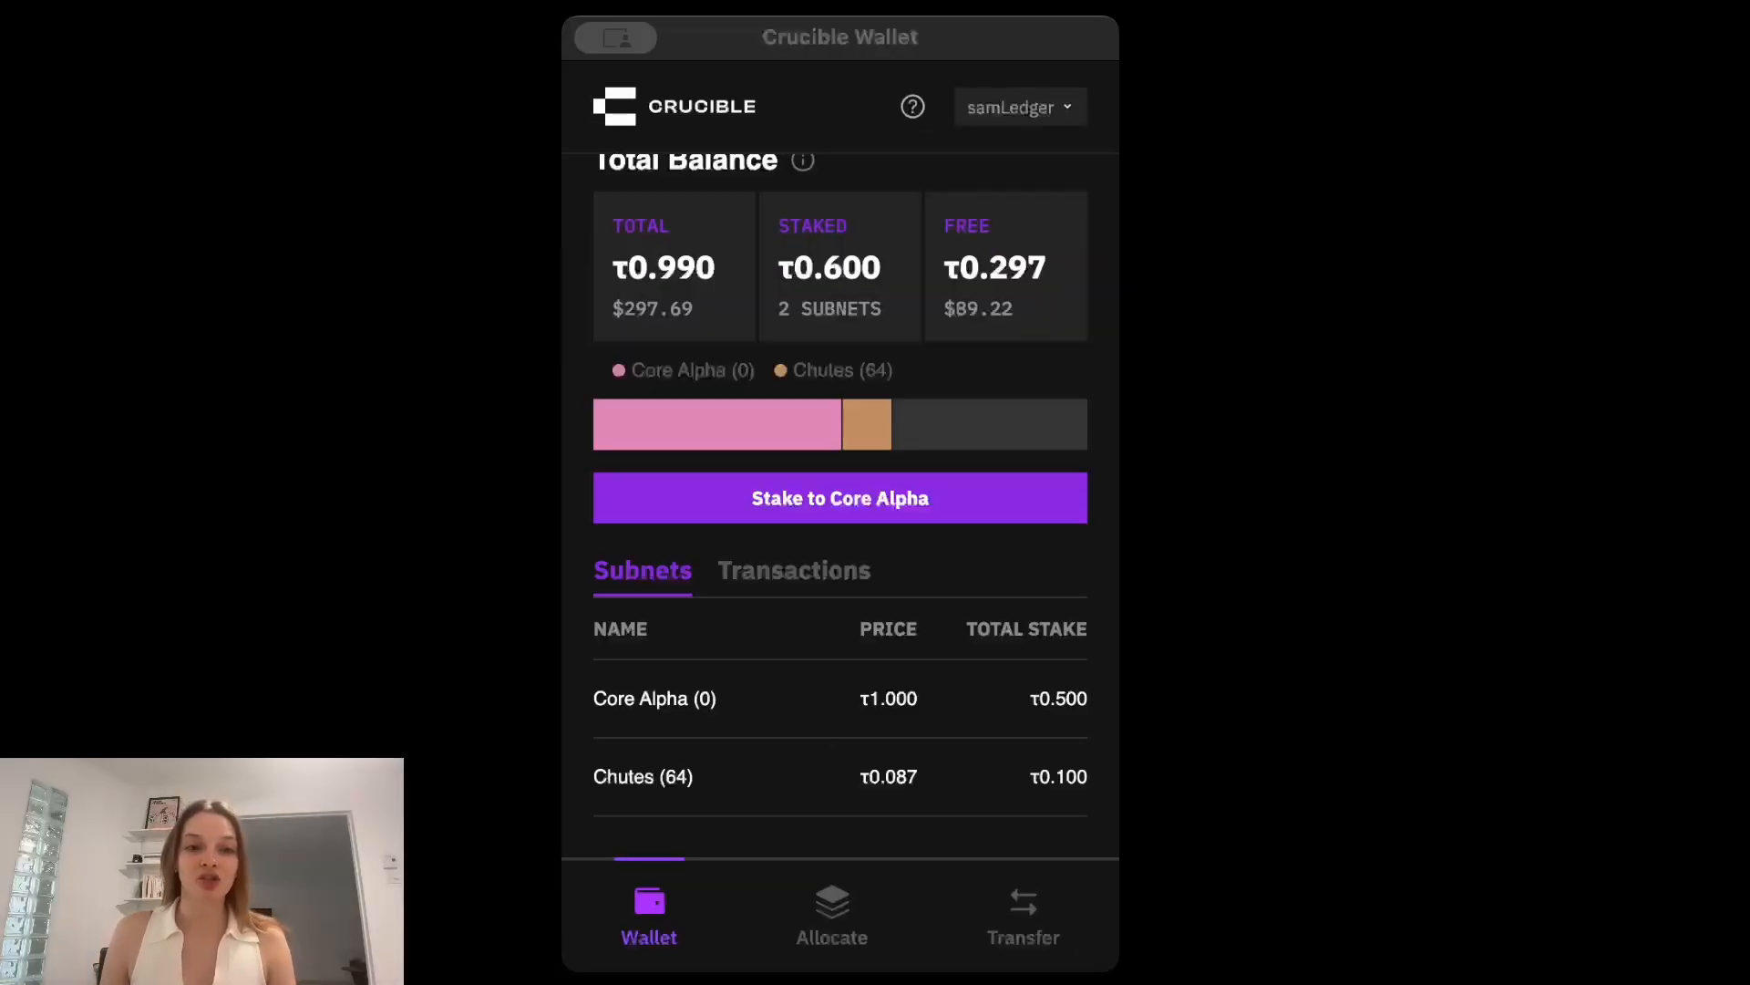
# Start a TAO transfer from samLedger, copy the samTest wallet's address and paste it as the recipient address.
pyautogui.click(1024, 930)
pyautogui.click(1024, 922)
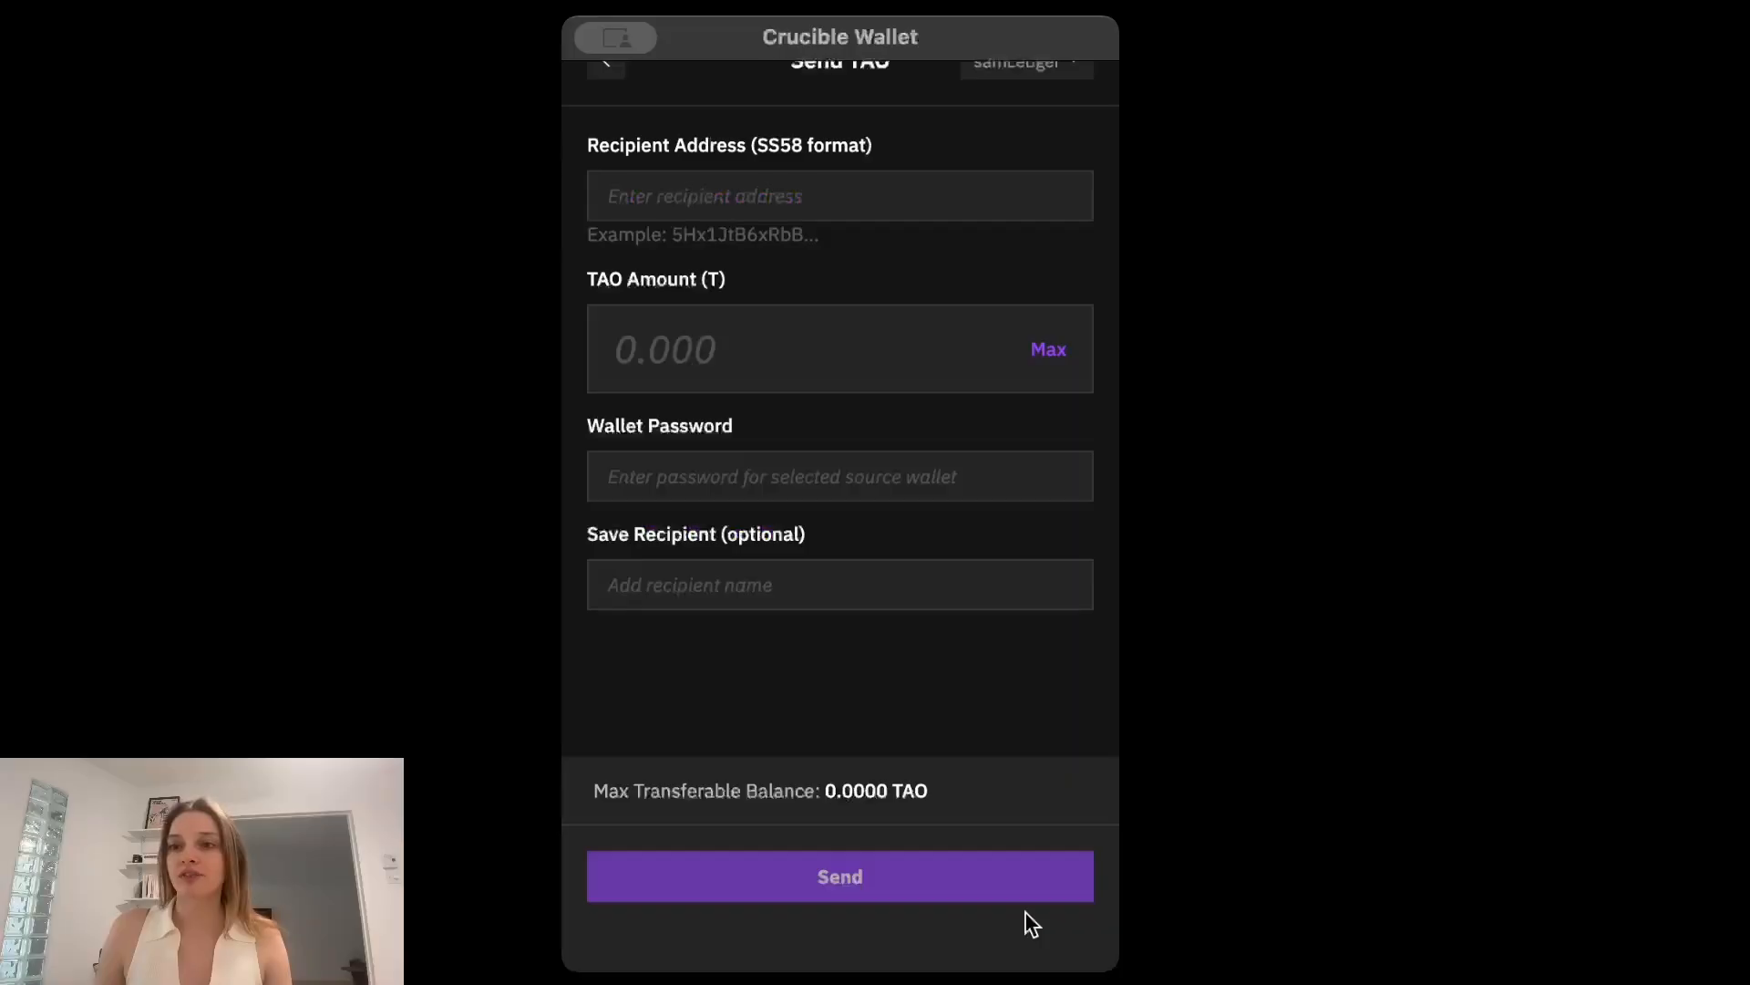
pyautogui.scroll(1, 1102, 118)
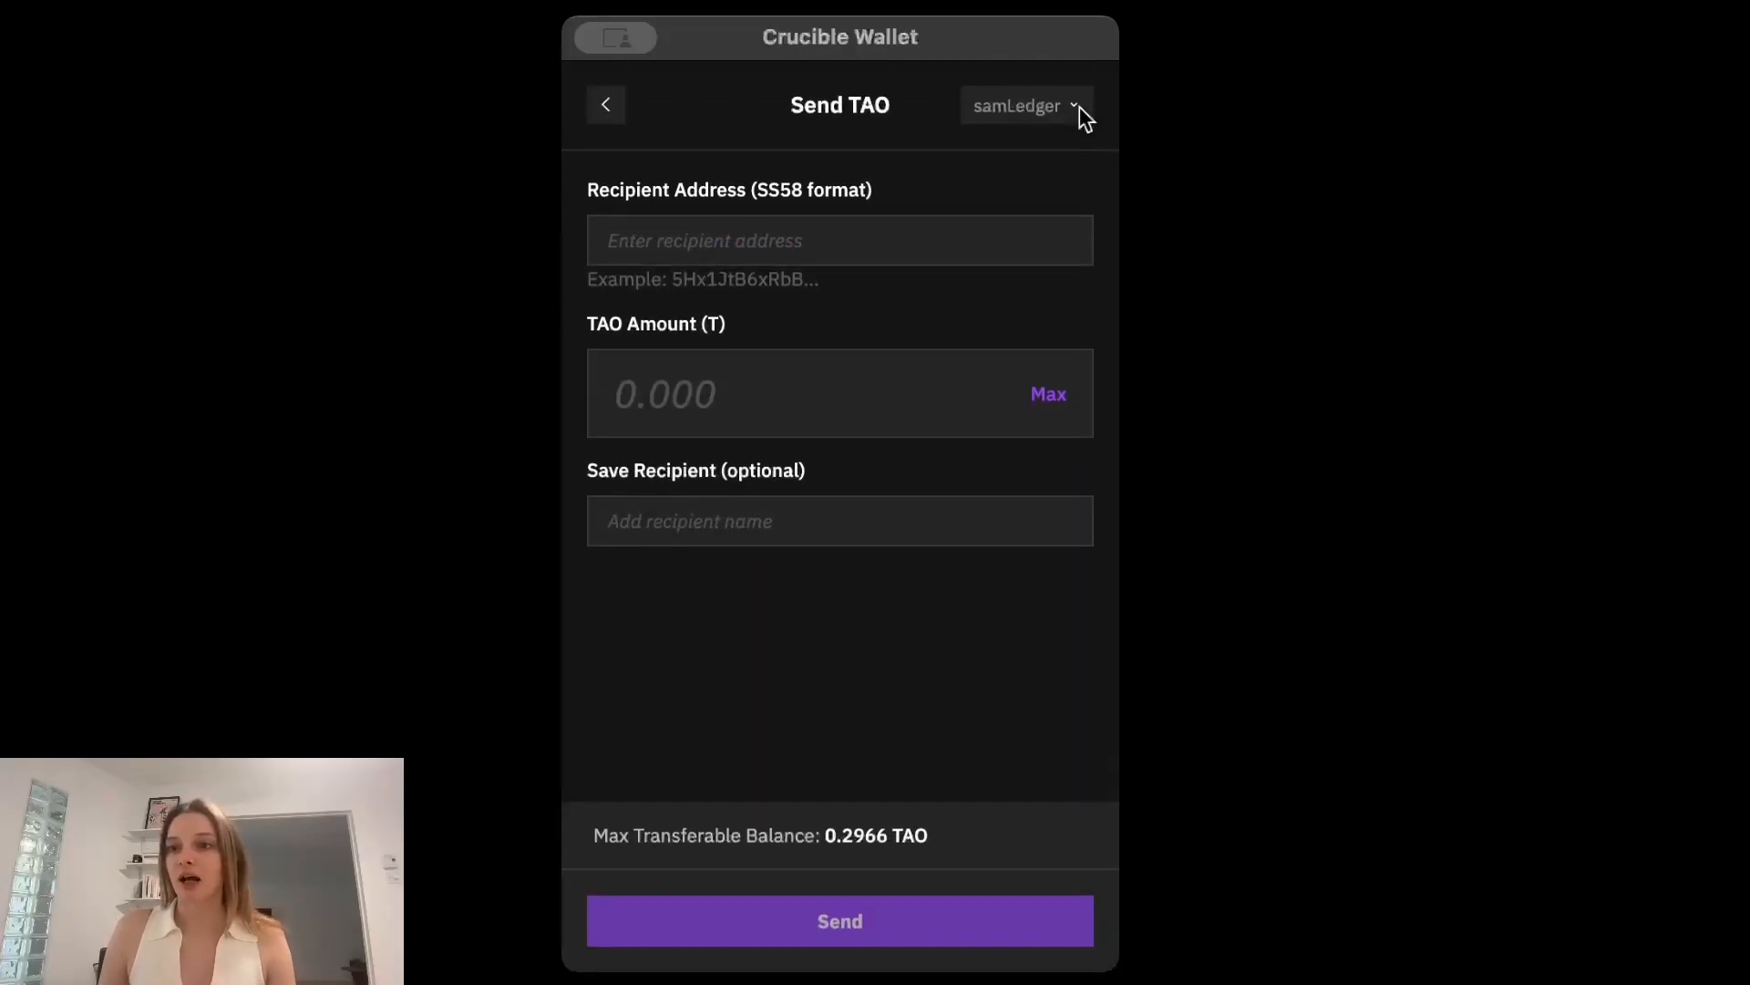
pyautogui.click(1076, 110)
pyautogui.click(1048, 889)
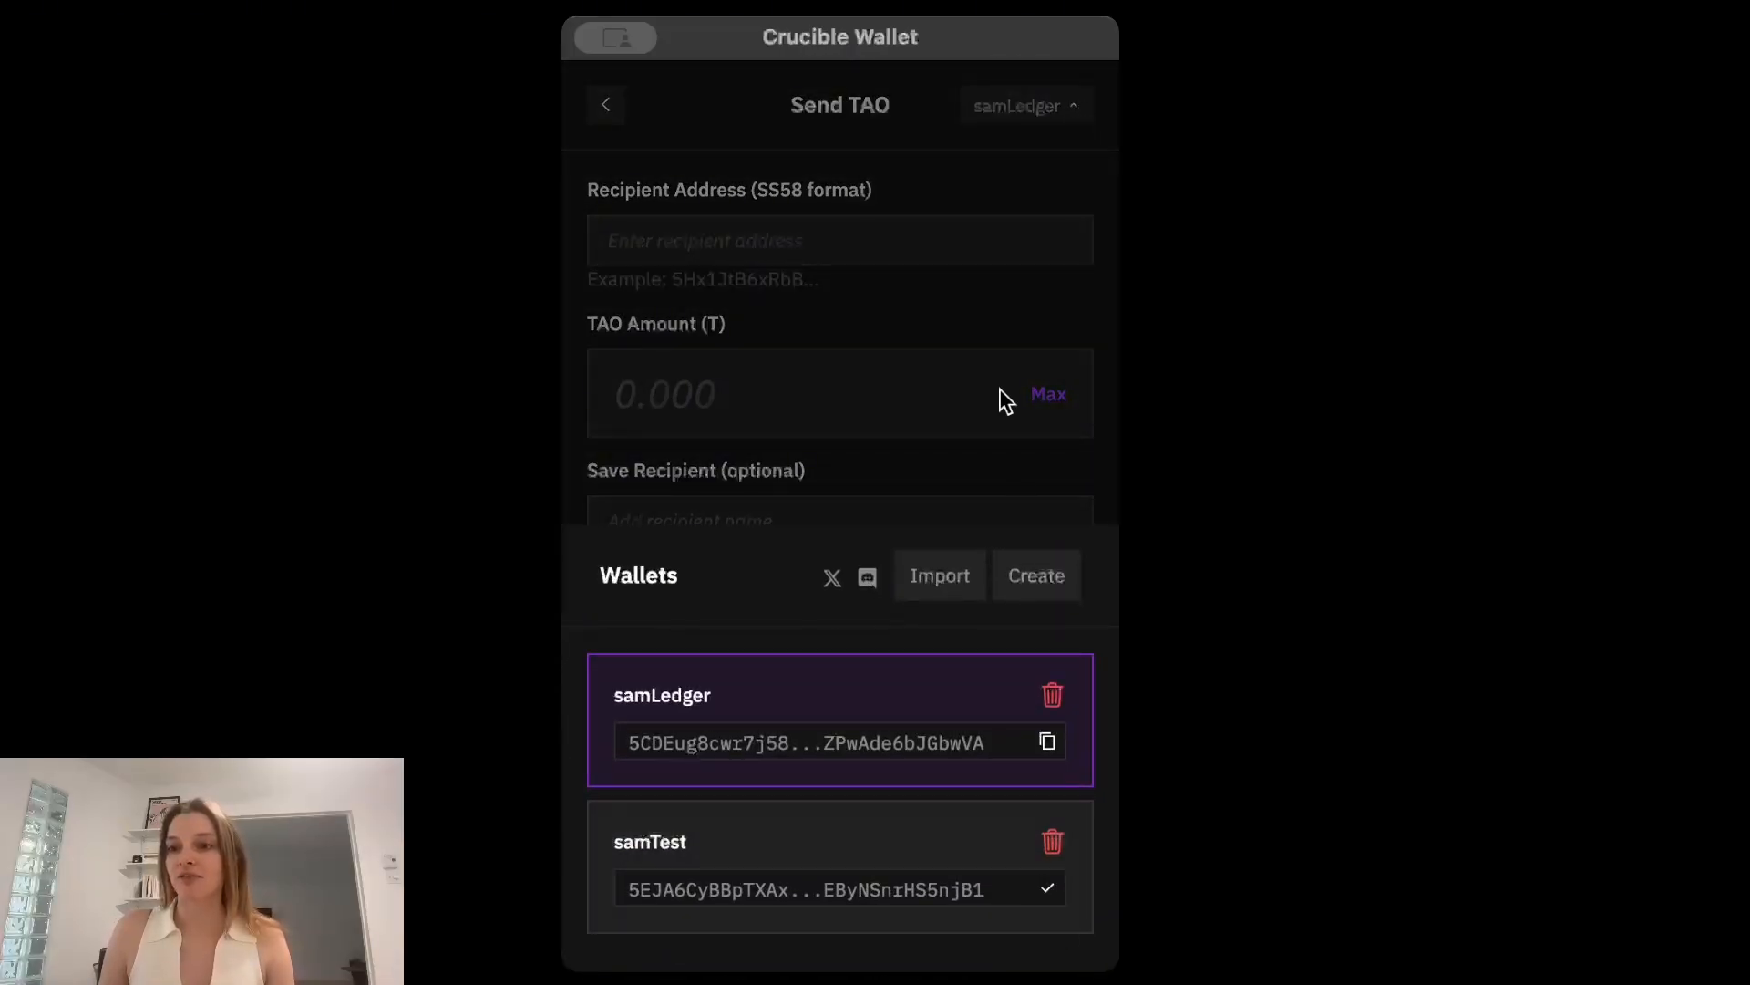
pyautogui.click(898, 460)
pyautogui.click(696, 228)
pyautogui.press('super+v')
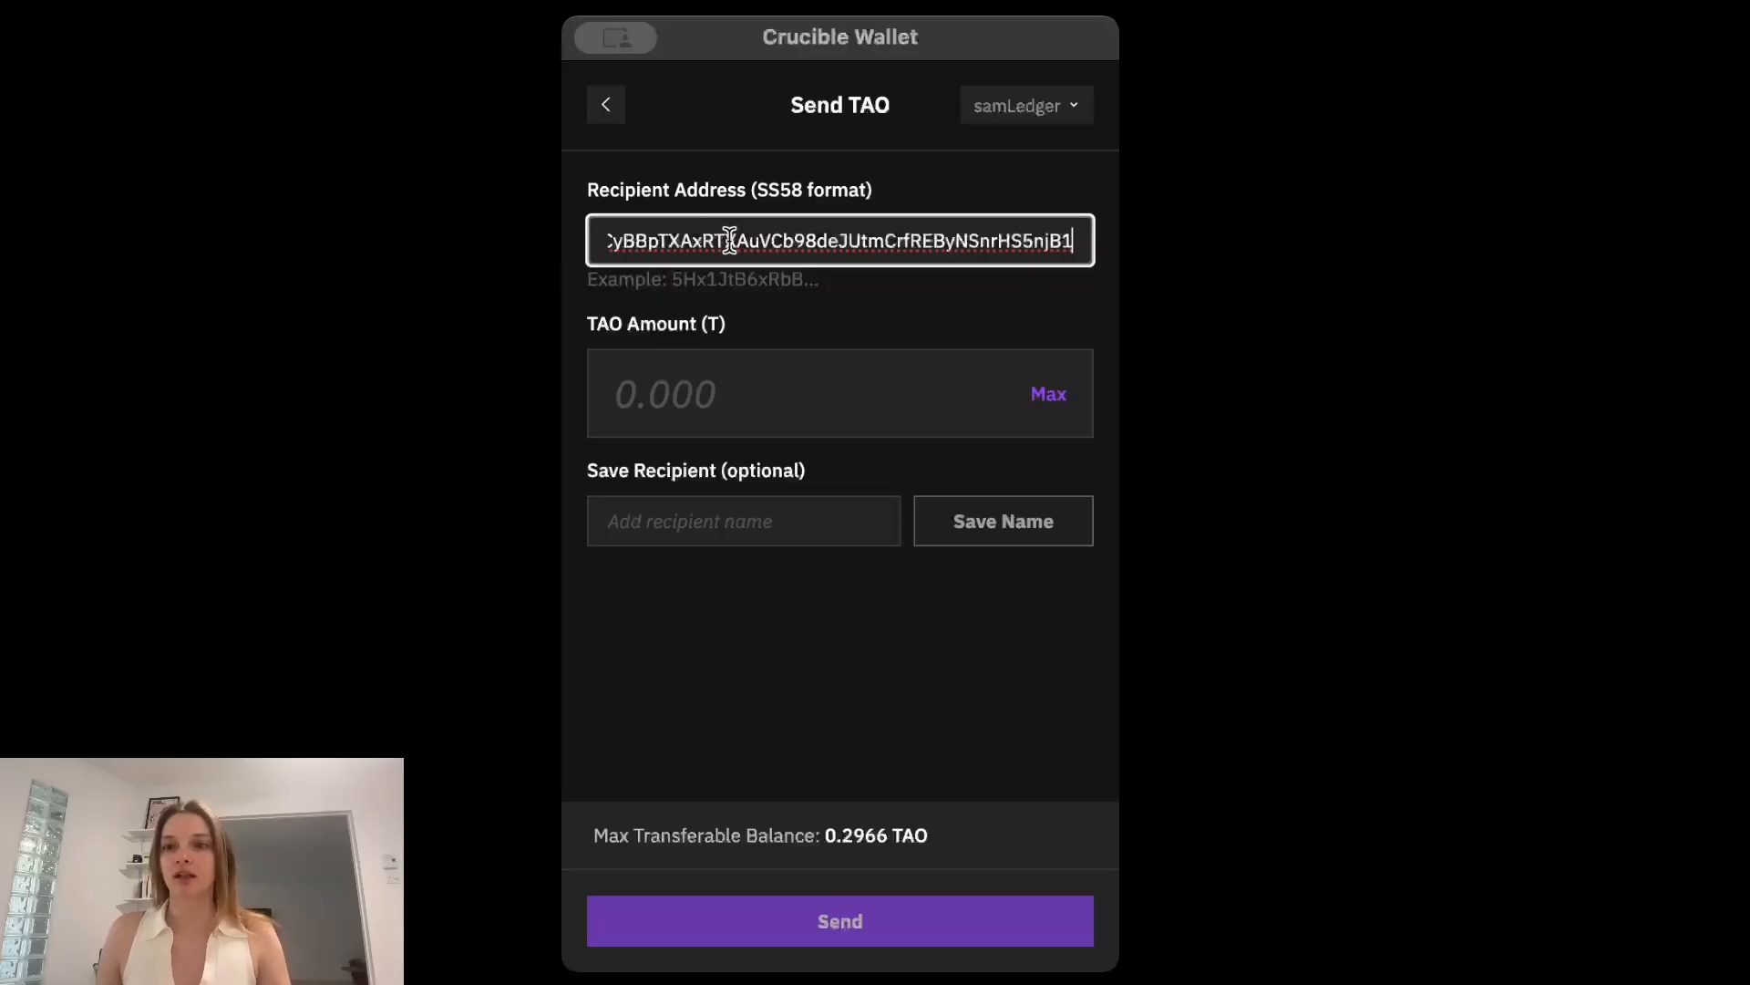
# Set the transfer amount to 0.1 TAO, send it to the samTest wallet and return to the wallet home.
pyautogui.click(712, 390)
pyautogui.write('0.1')
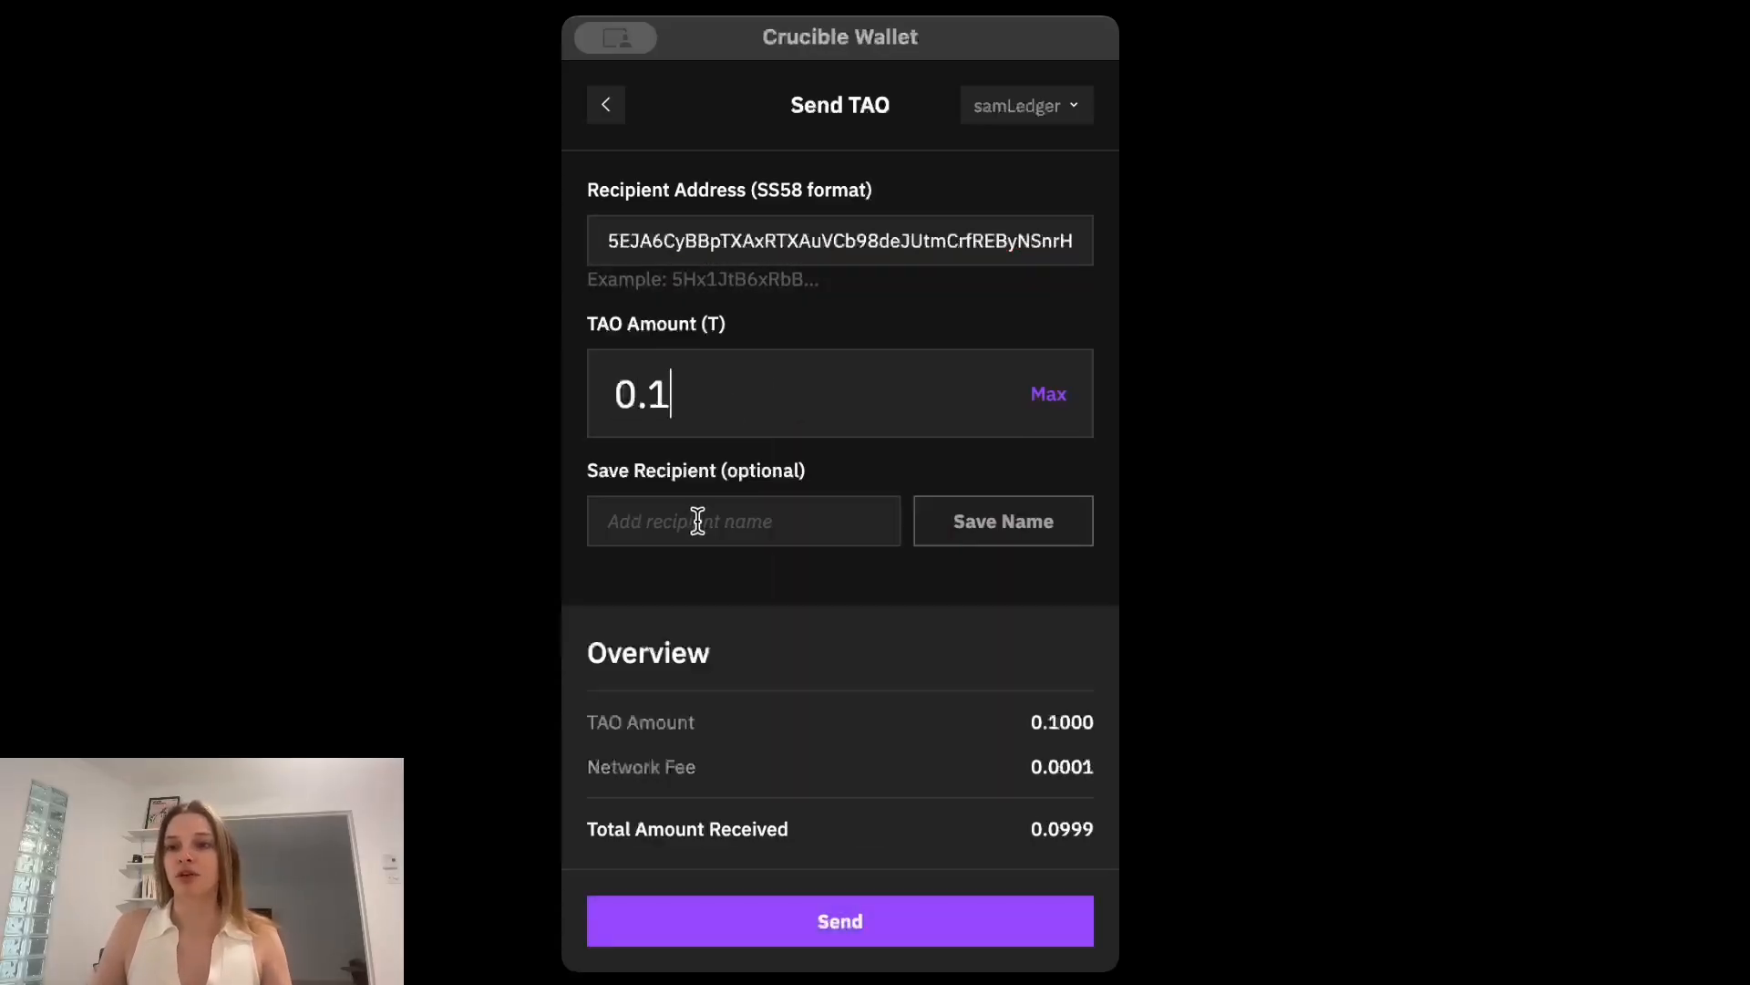
pyautogui.scroll(-1, 697, 516)
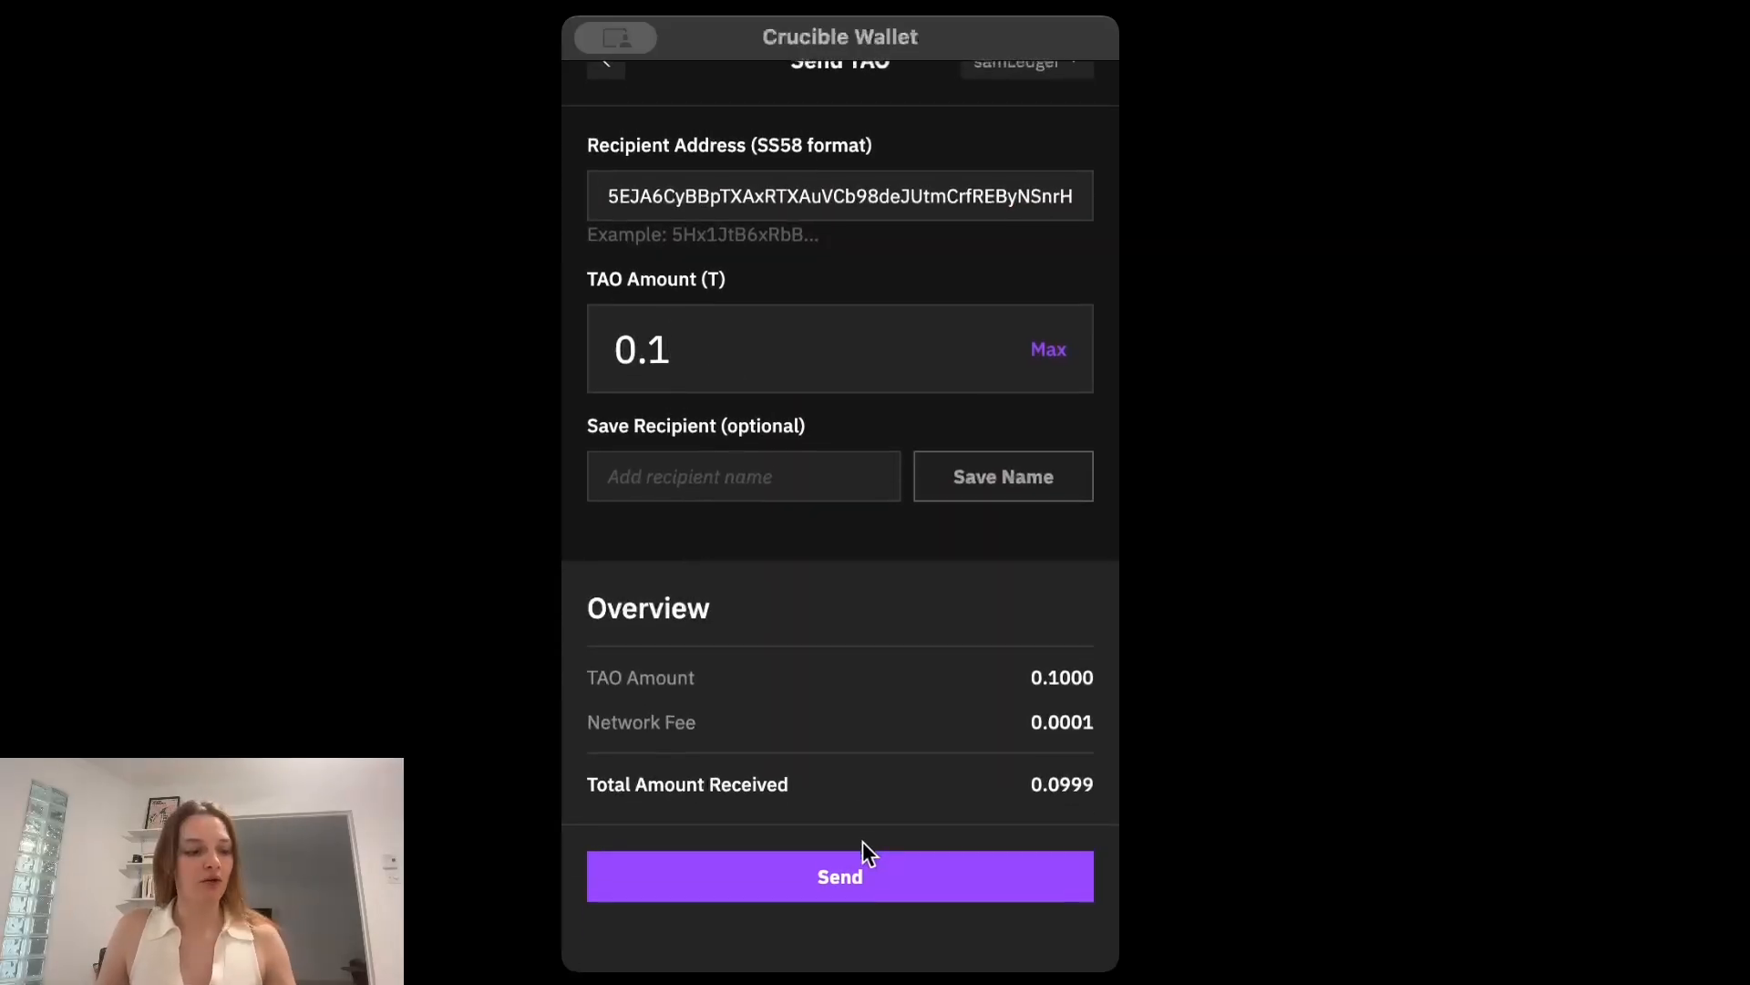
pyautogui.click(855, 893)
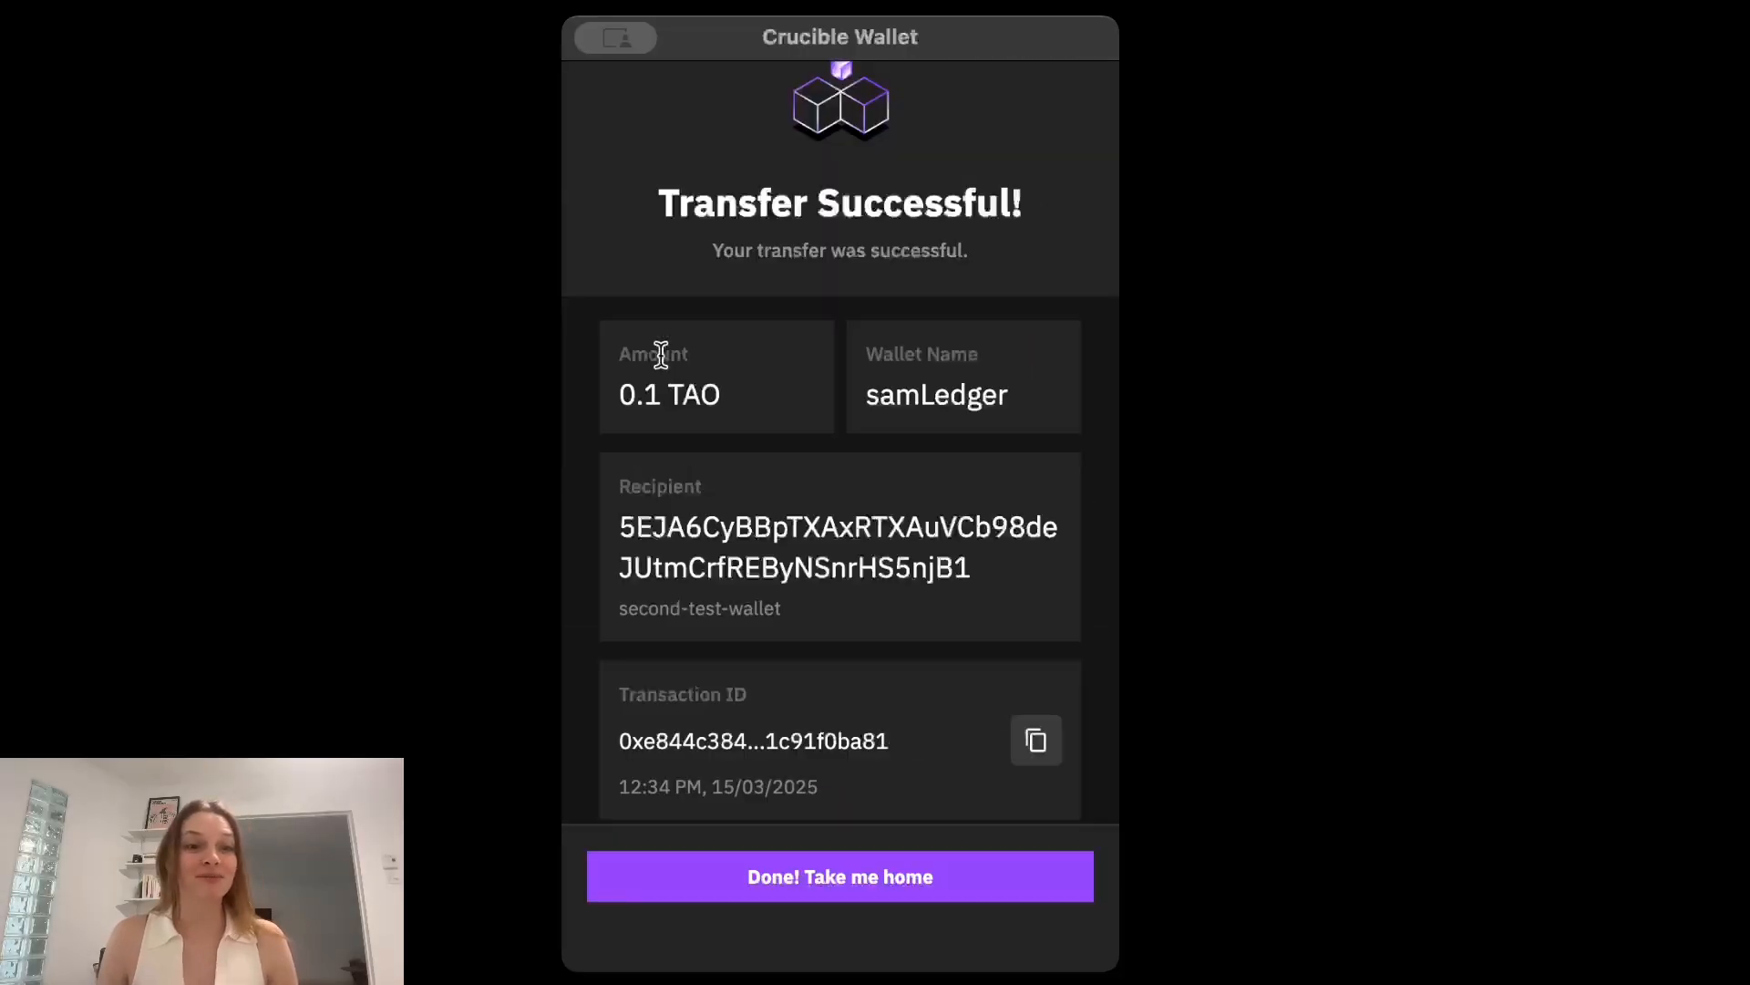
pyautogui.click(870, 873)
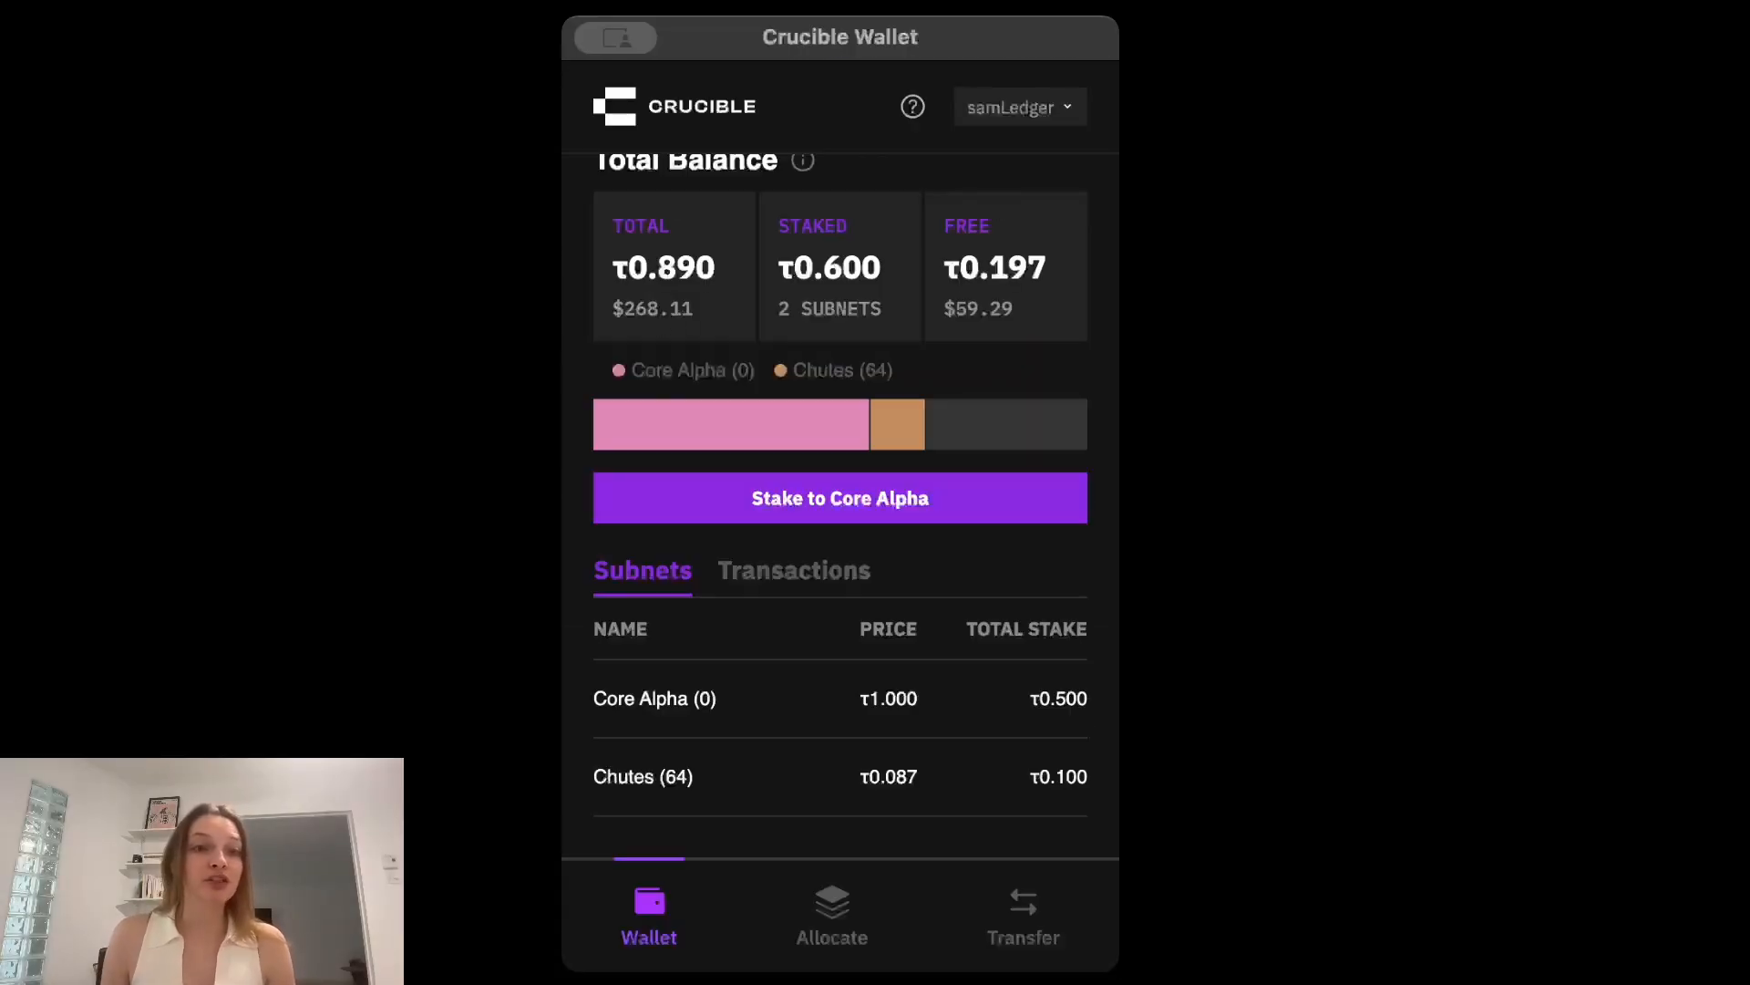